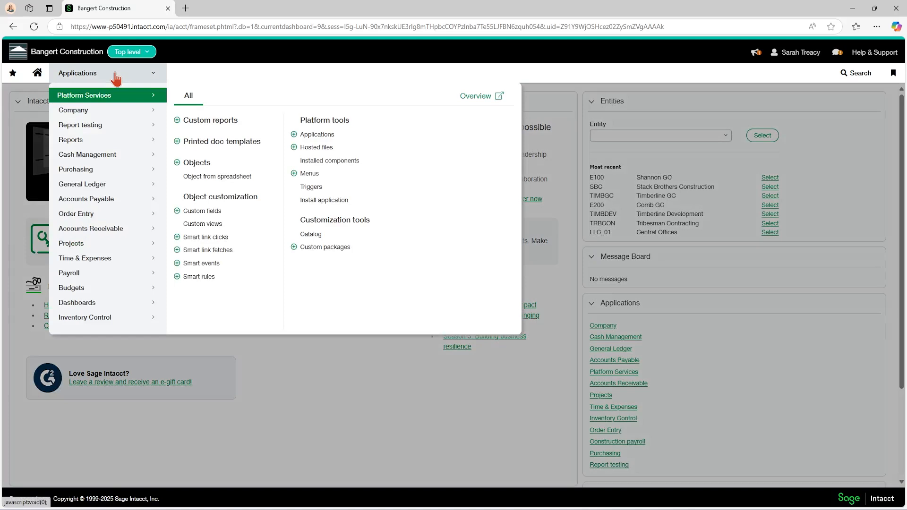
Review the Company module permissions in the Admin role's subscriptions, leaving them unsaved
left_click(85, 114)
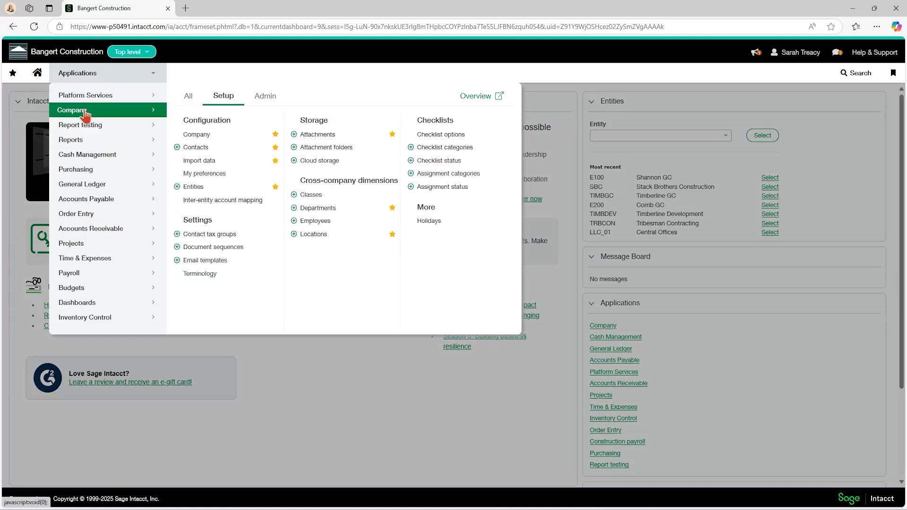
left_click(264, 100)
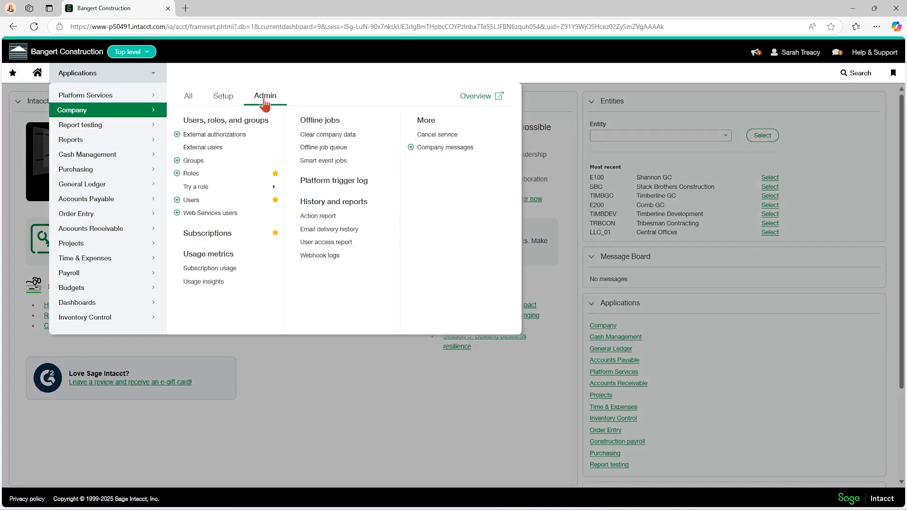
left_click(194, 174)
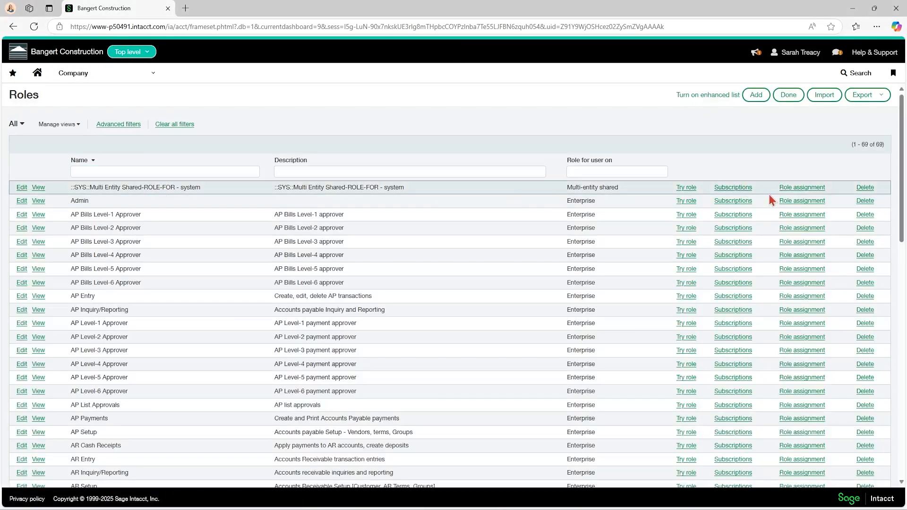
left_click(732, 202)
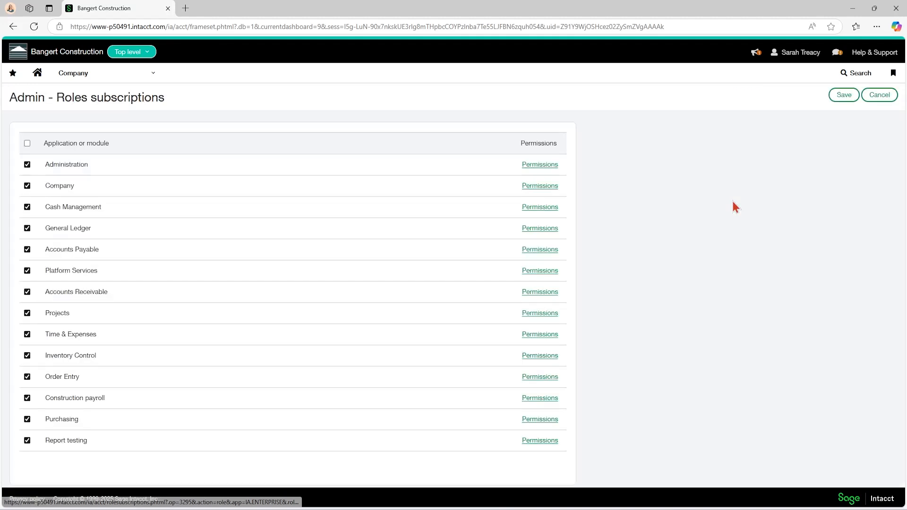
left_click(549, 189)
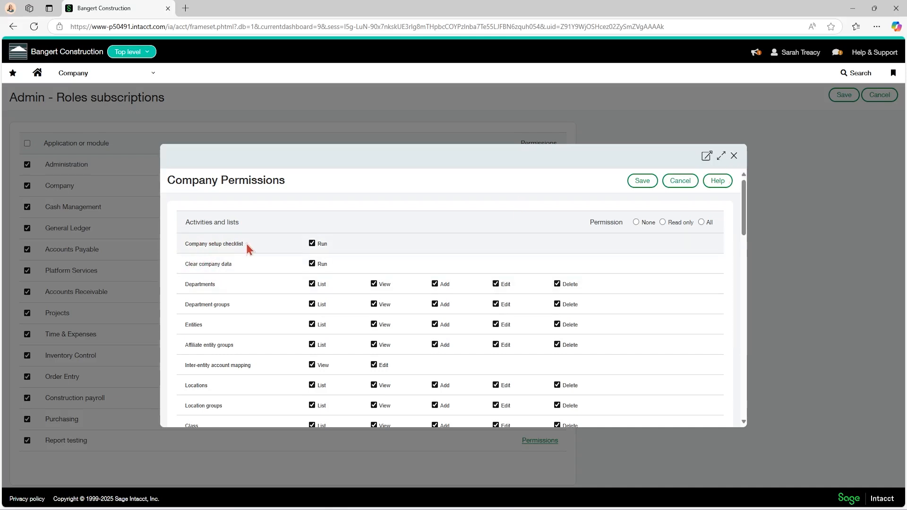
left_click(734, 157)
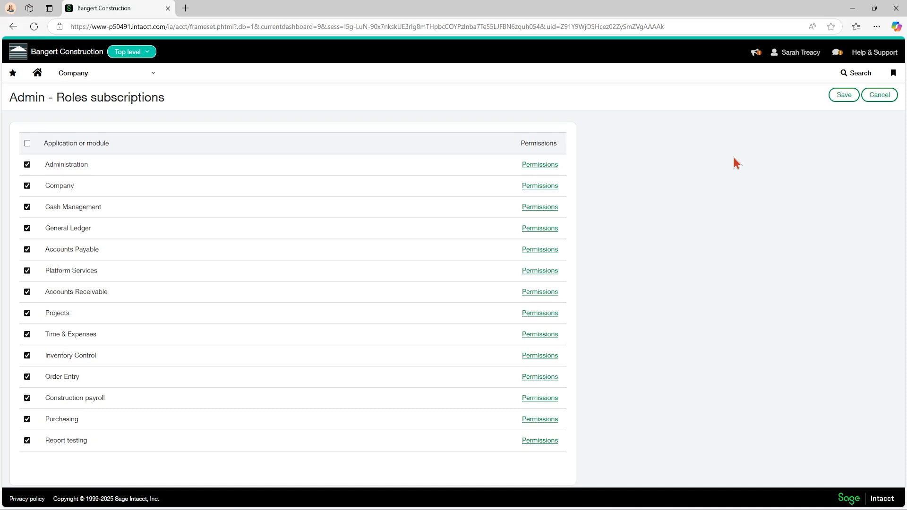
Open the Company import data checklist, view the chart of accounts list, and return to the checklist
left_click(115, 81)
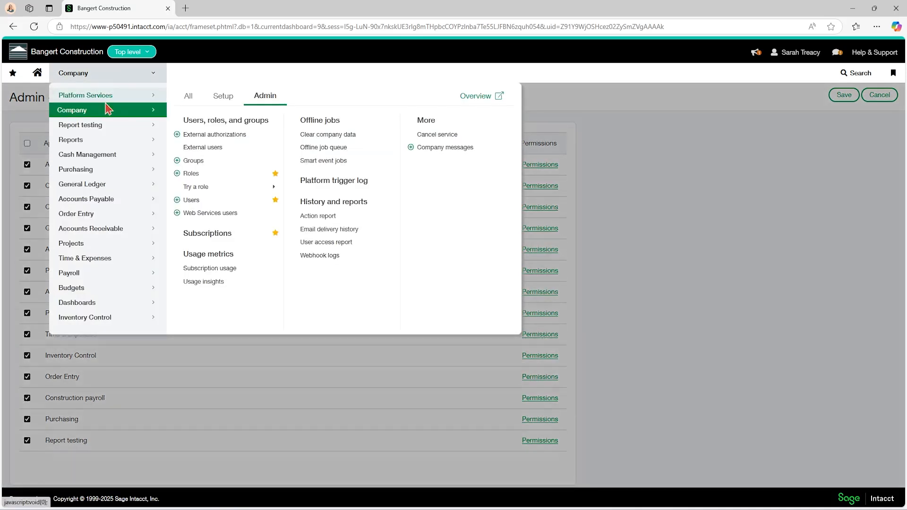
left_click(231, 101)
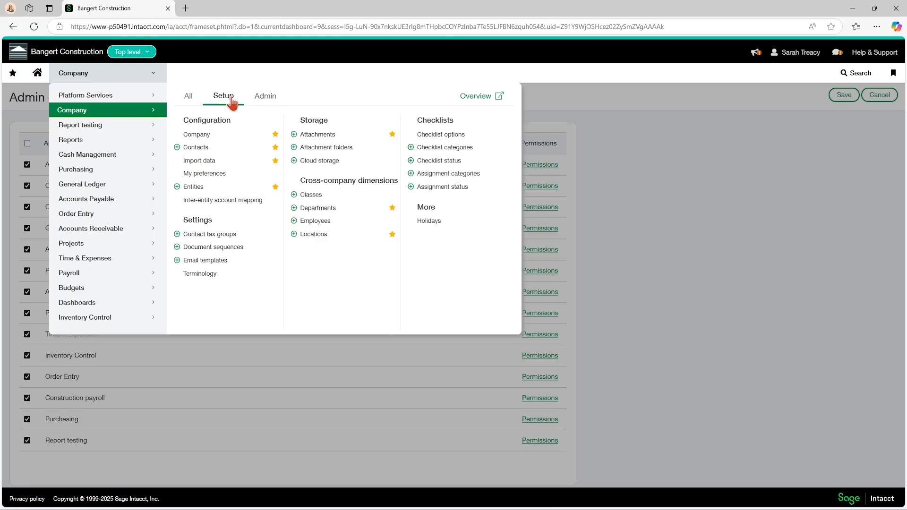
left_click(221, 164)
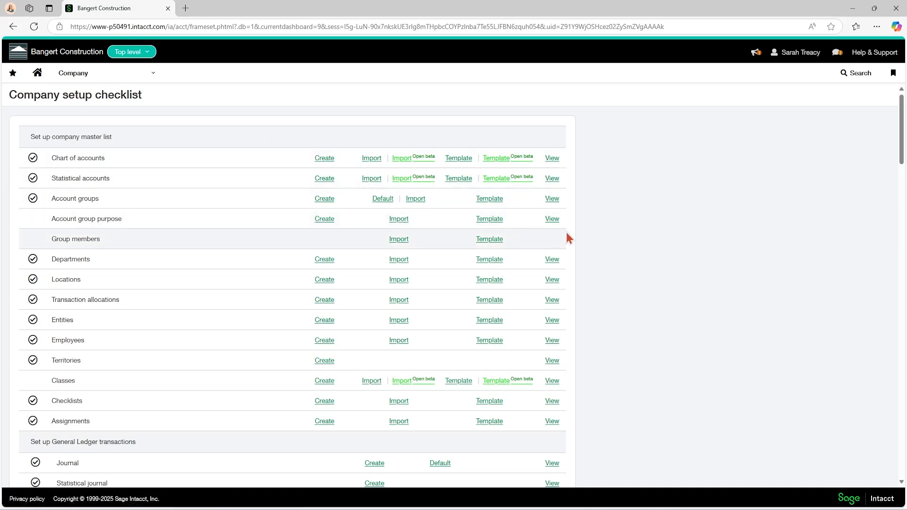
left_click(551, 159)
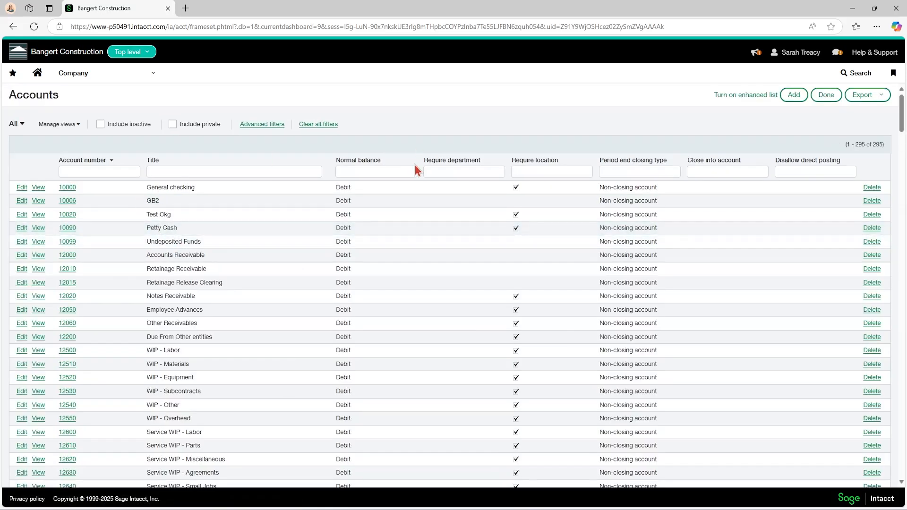
left_click(827, 94)
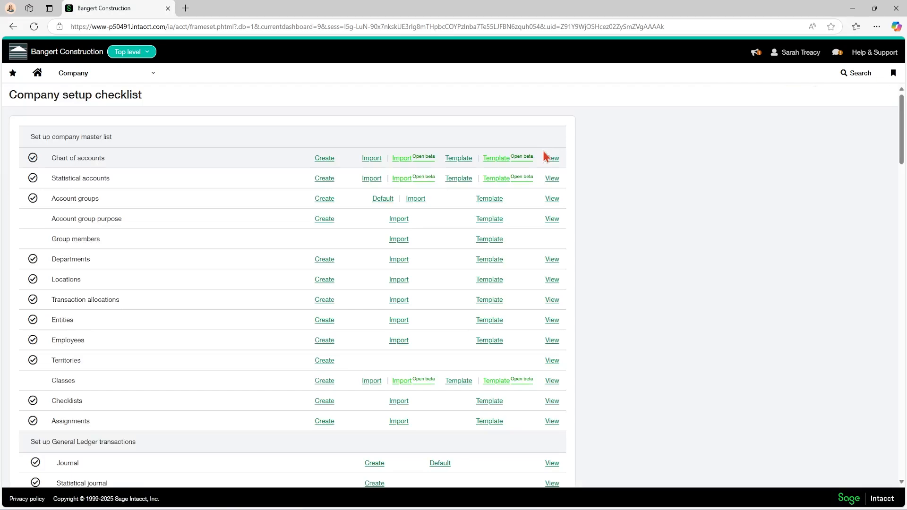
Try to view the Projects list and create a cost code from the checklist's projects, cost codes, and timesheets section
scroll(543, 151, "down", 20)
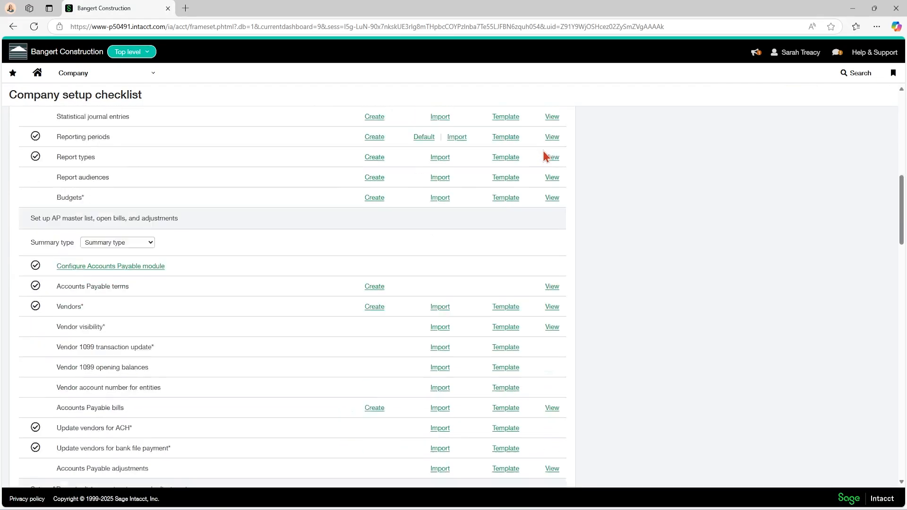
scroll(543, 151, "down", 20)
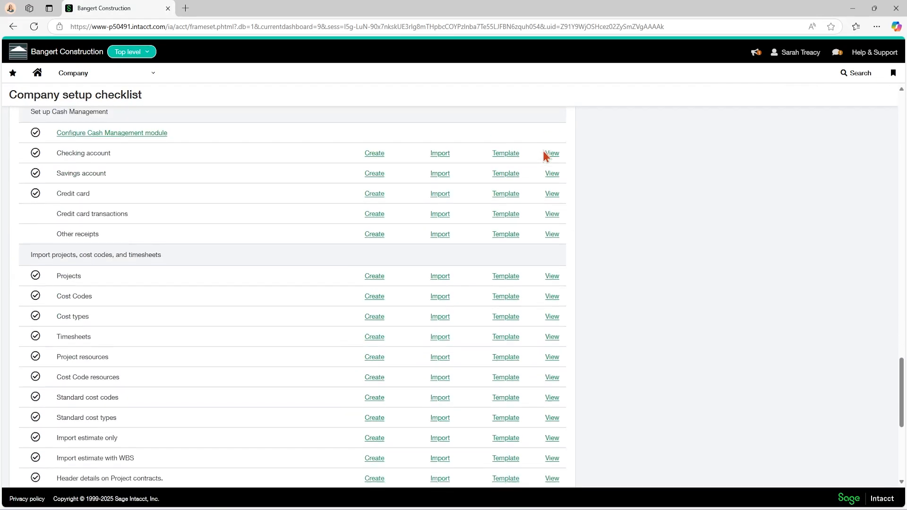
scroll(542, 151, "down", 1)
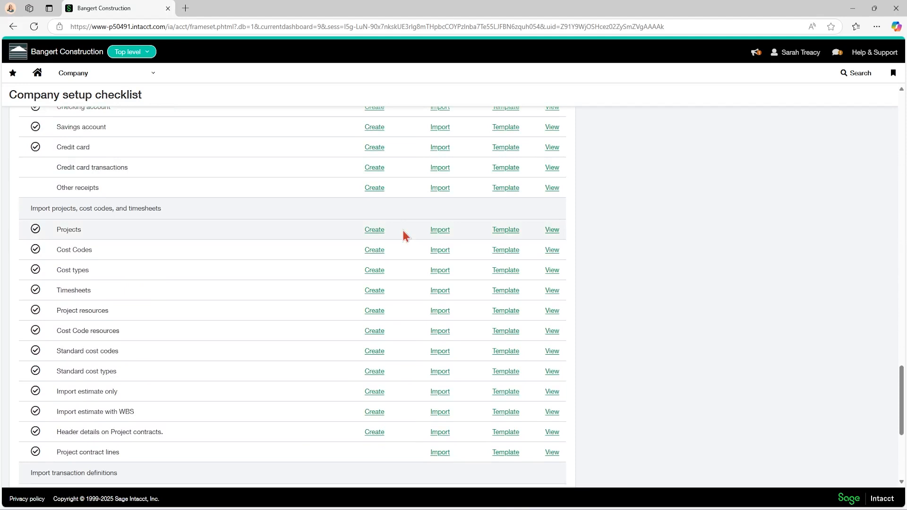
left_click(552, 231)
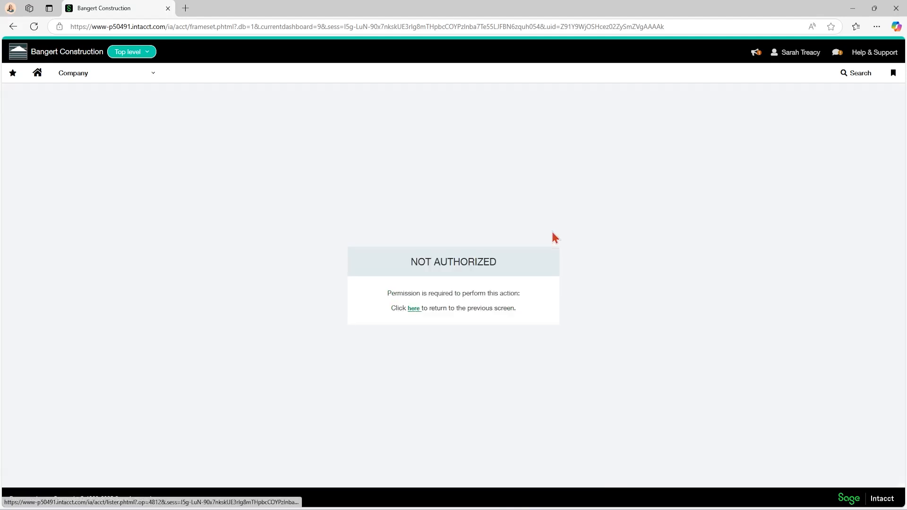
left_click(413, 308)
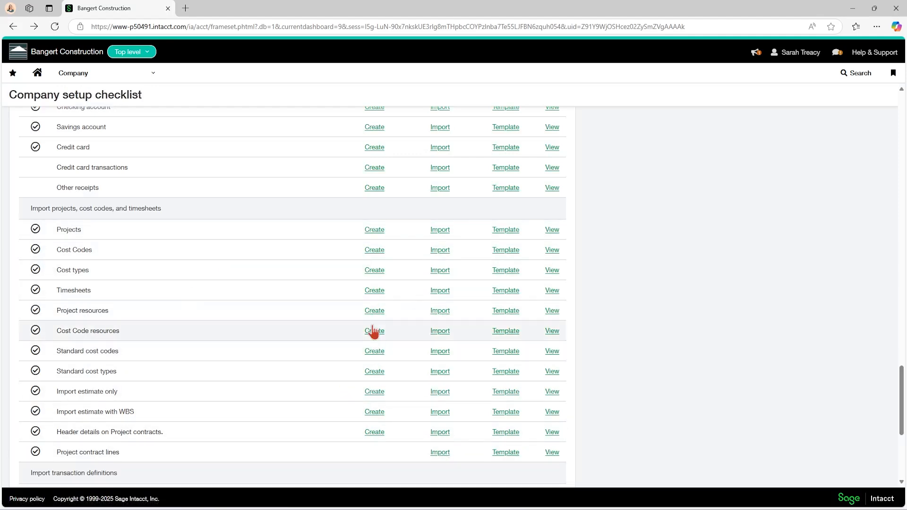
left_click(376, 251)
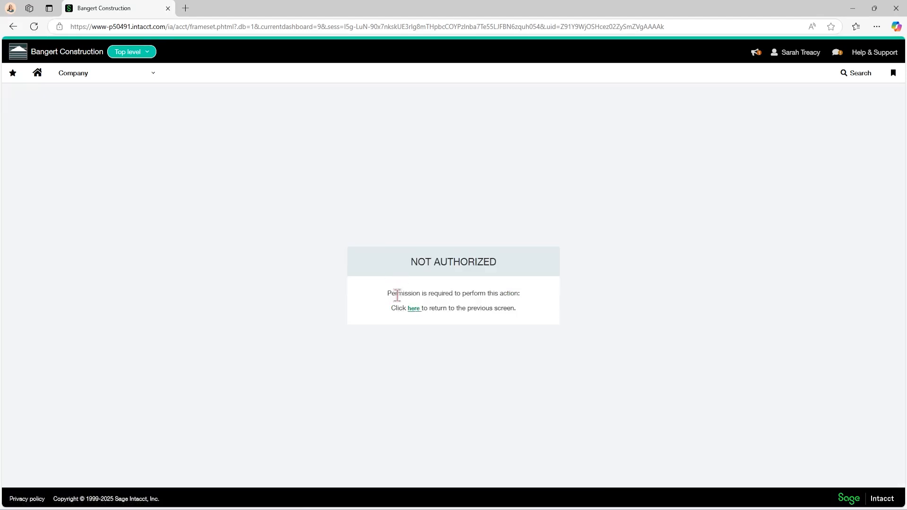
left_click(418, 310)
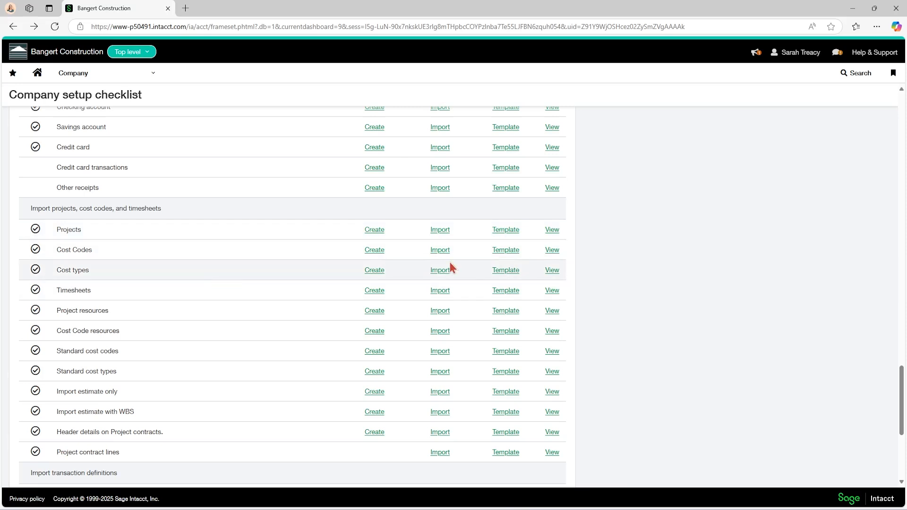
Search the company setup checklist for "entri" to locate the General Ledger journal entries row
scroll(552, 241, "up", 1)
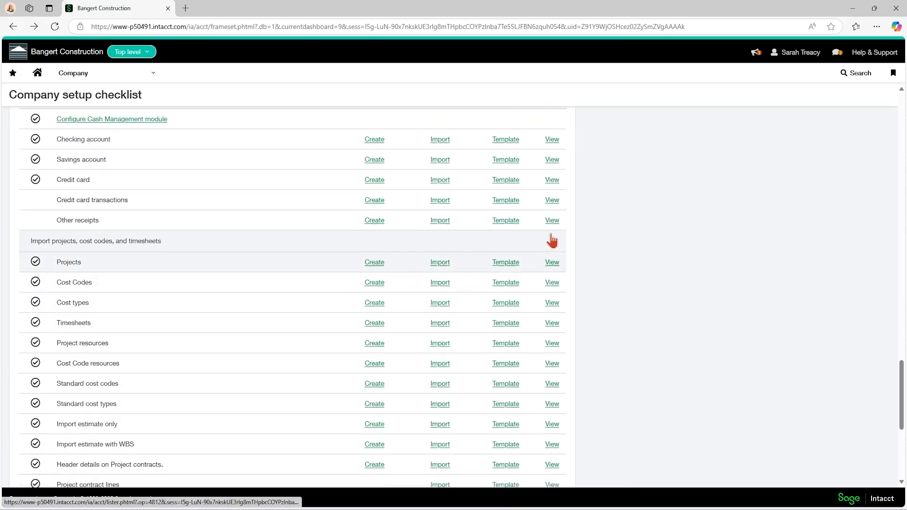
scroll(552, 241, "up", 3)
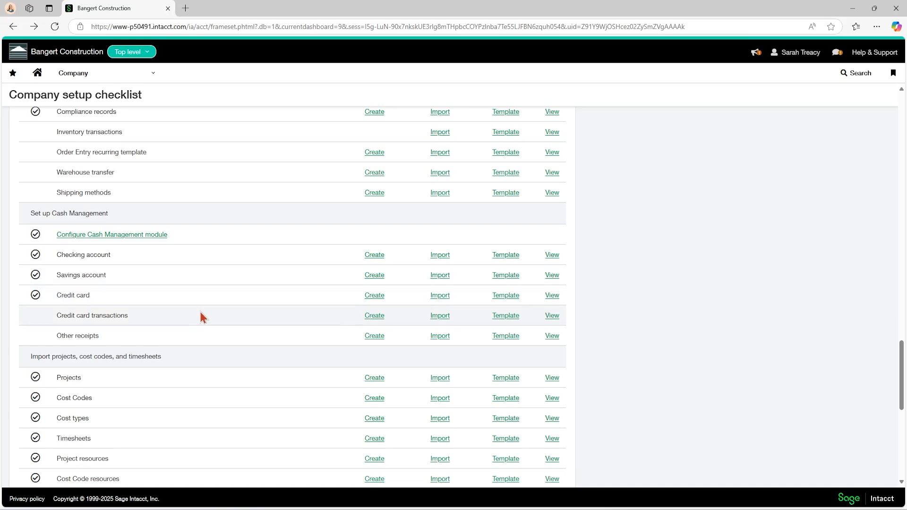
scroll(200, 313, "up", 14)
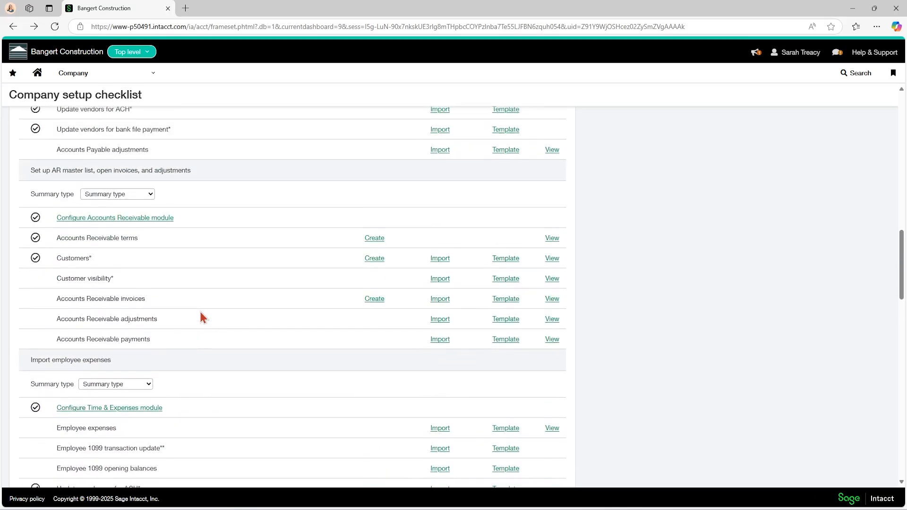
scroll(201, 317, "up", 15)
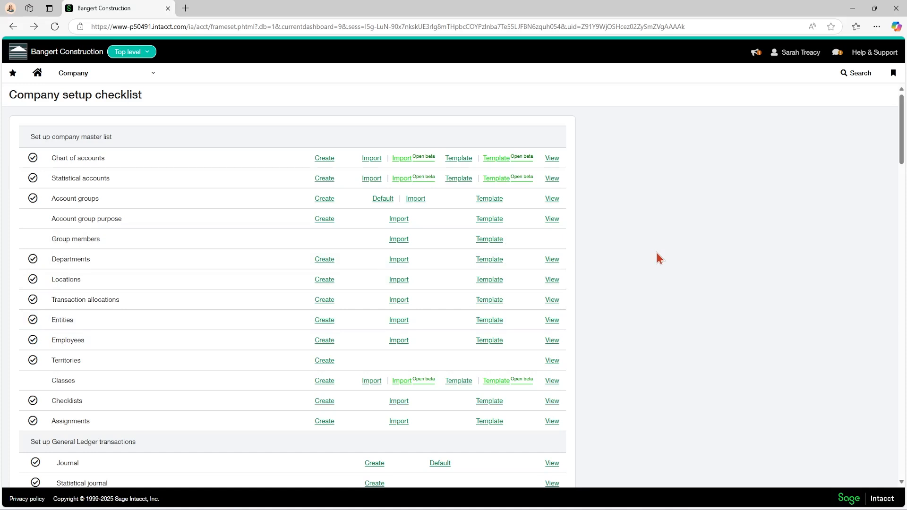
key("ctrl+f")
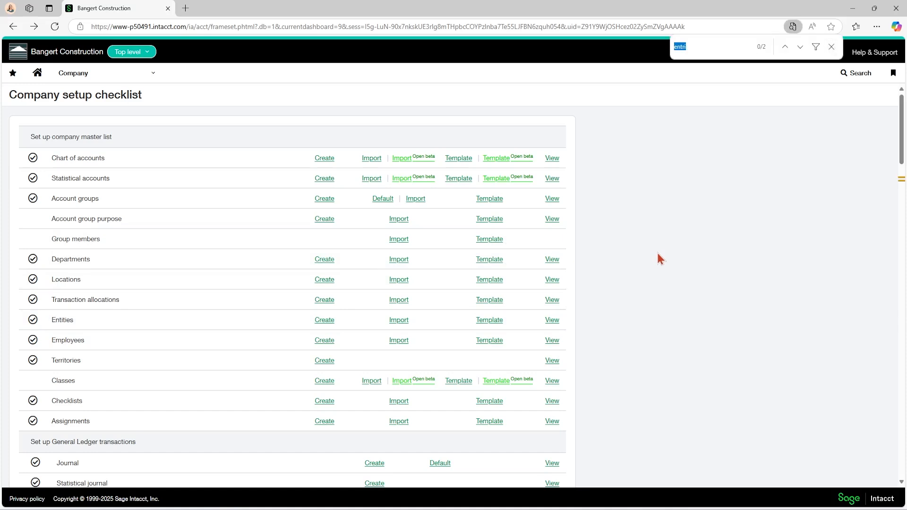
left_click(690, 45)
key("Return")
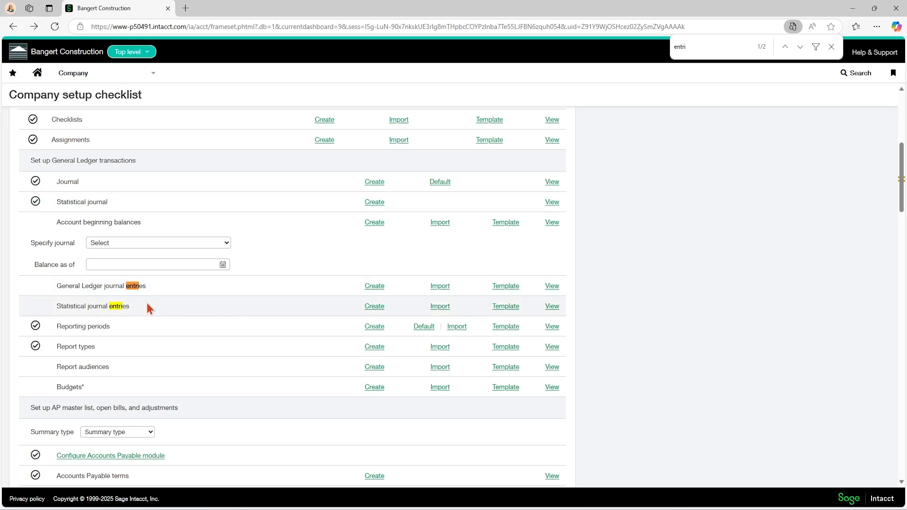
left_click(832, 47)
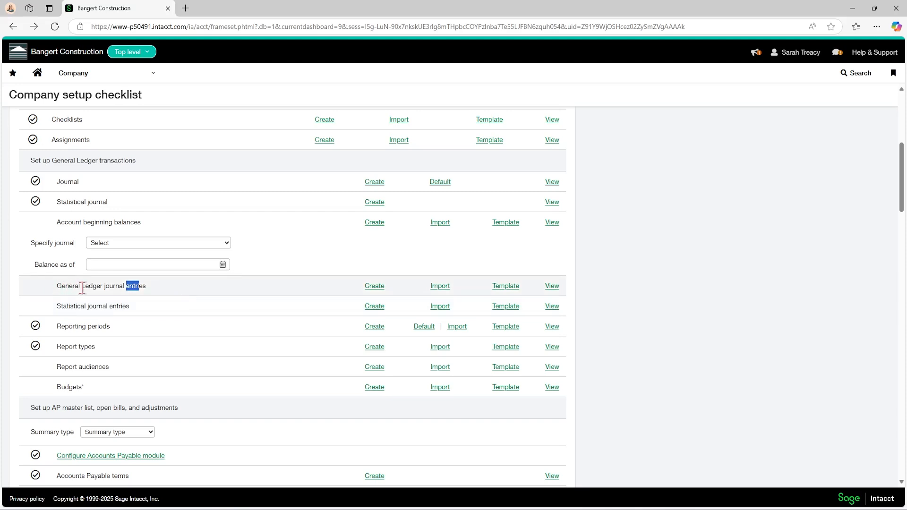
Download the General Ledger journal entries template, open it in Excel, and enable editing
left_click(503, 290)
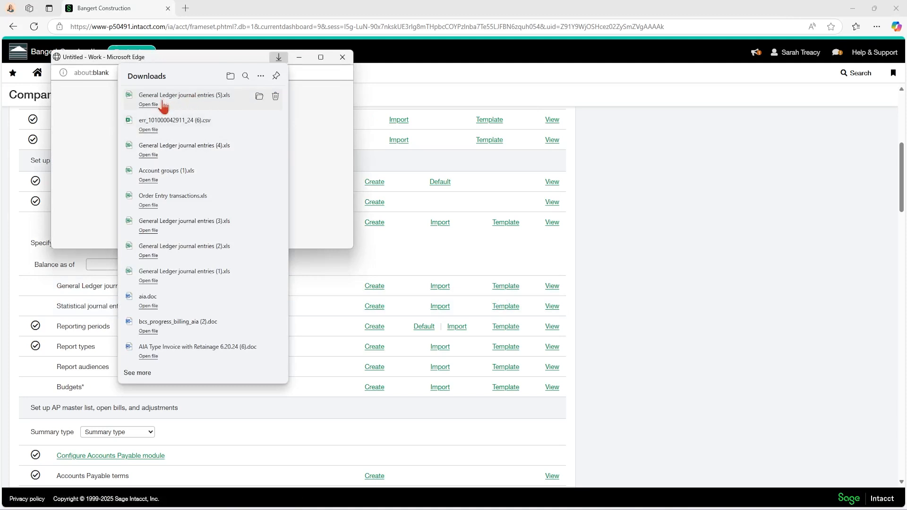
left_click(145, 105)
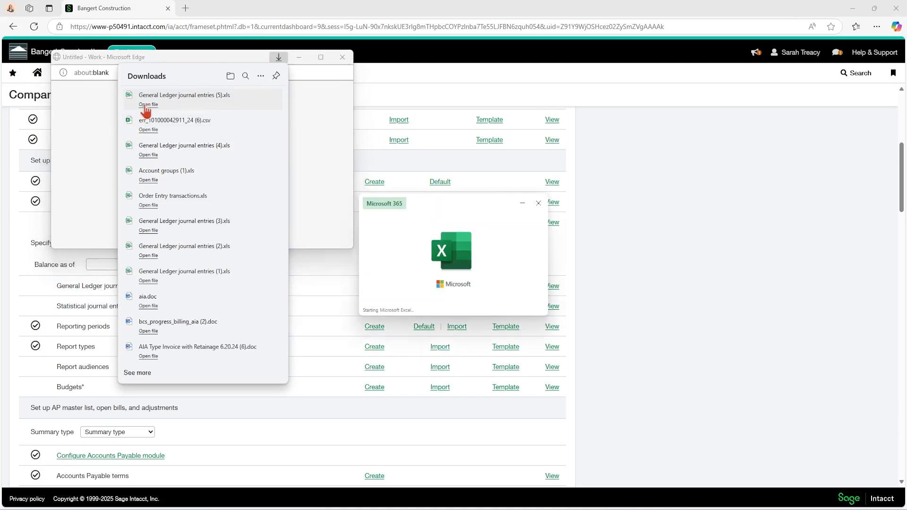
left_click(342, 57)
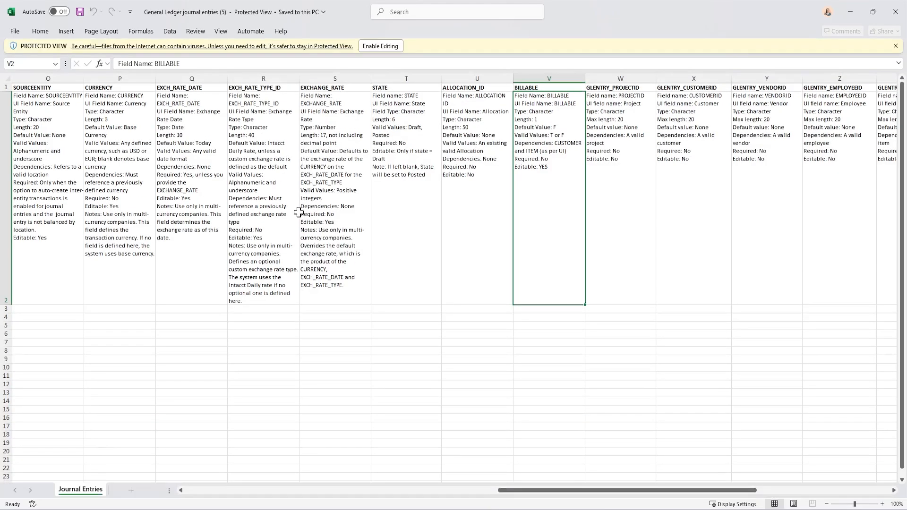
left_click(387, 46)
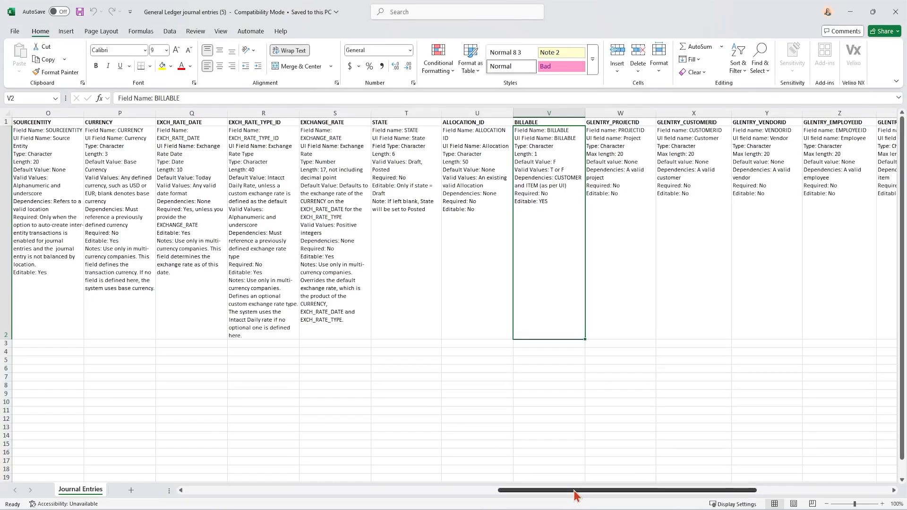
Find all cells containing "Required: Yes" in the Journal Entries sheet and fill the JOURNAL description cell B2 with yellow
left_click_drag(575, 495, 222, 494)
left_click(32, 249)
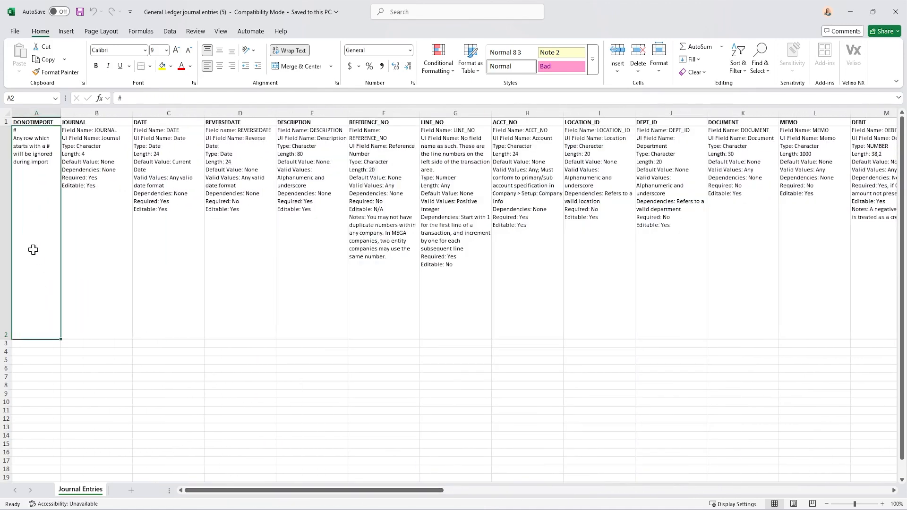
left_click(78, 244)
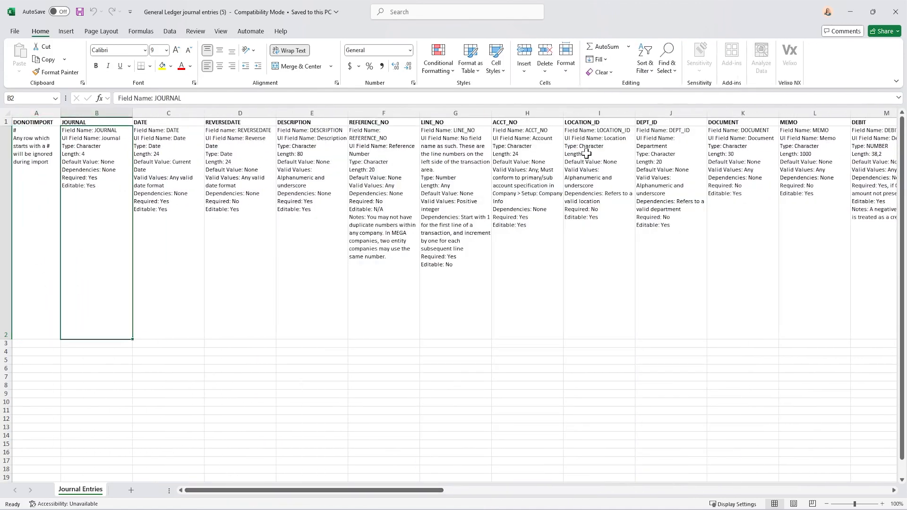
left_click(667, 67)
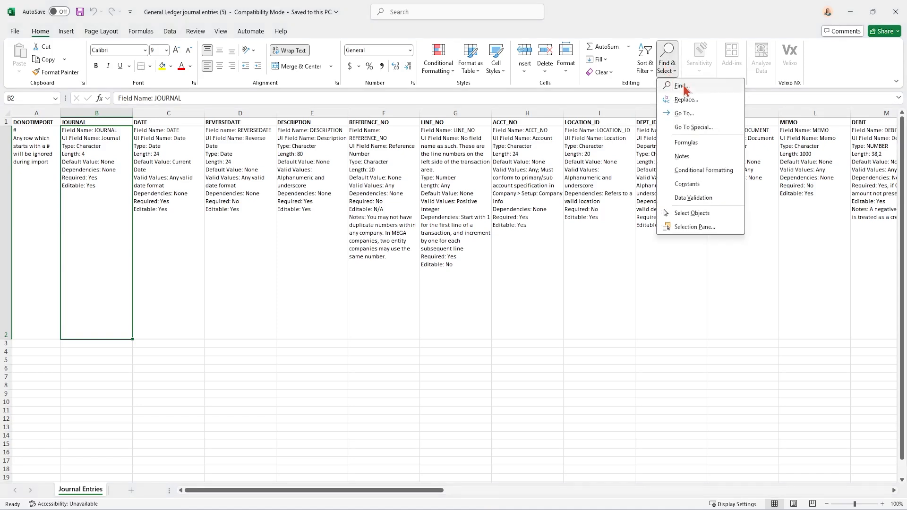
left_click(683, 86)
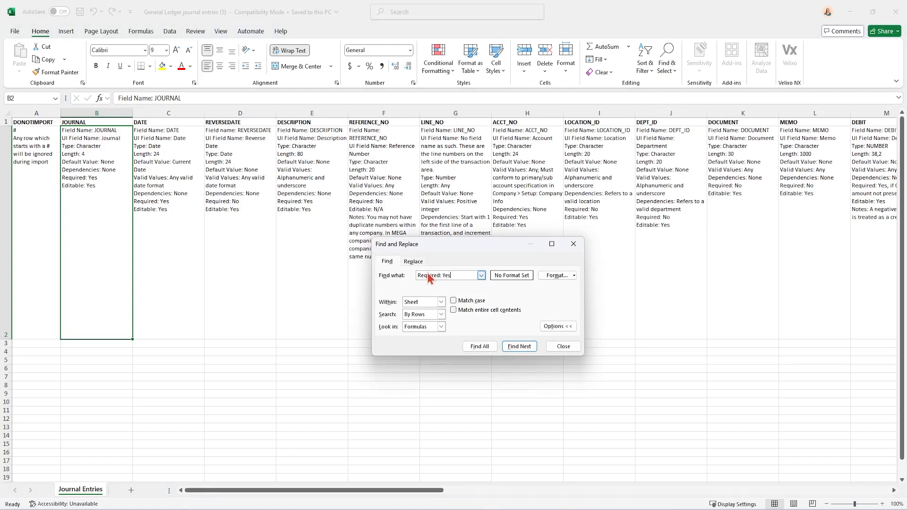
left_click(480, 347)
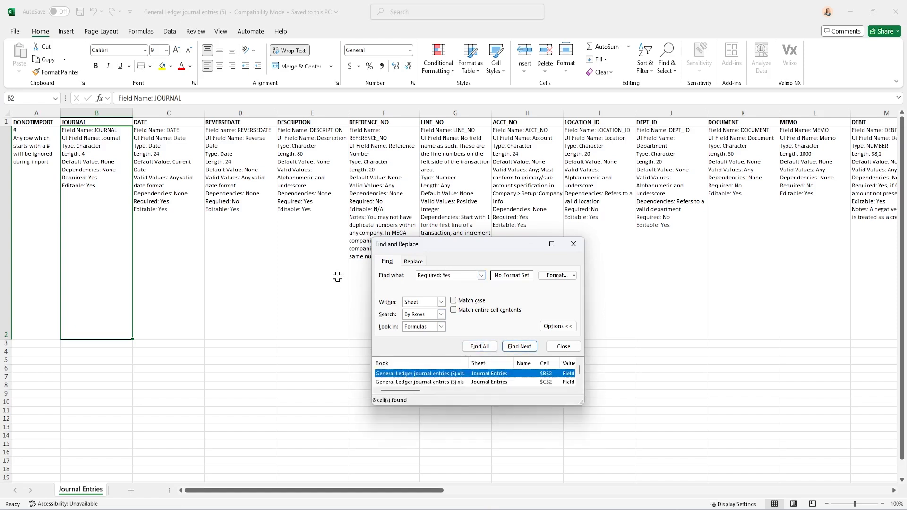
left_click(162, 67)
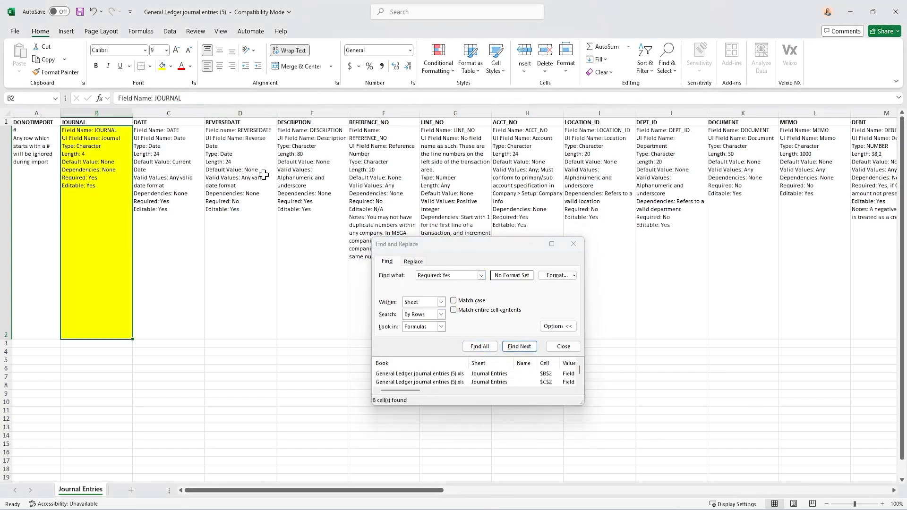
Advance to the next "Required: Yes" matches and fill the DATE and DESCRIPTION cells C2 and E2 with yellow
left_click(520, 348)
left_click(520, 348)
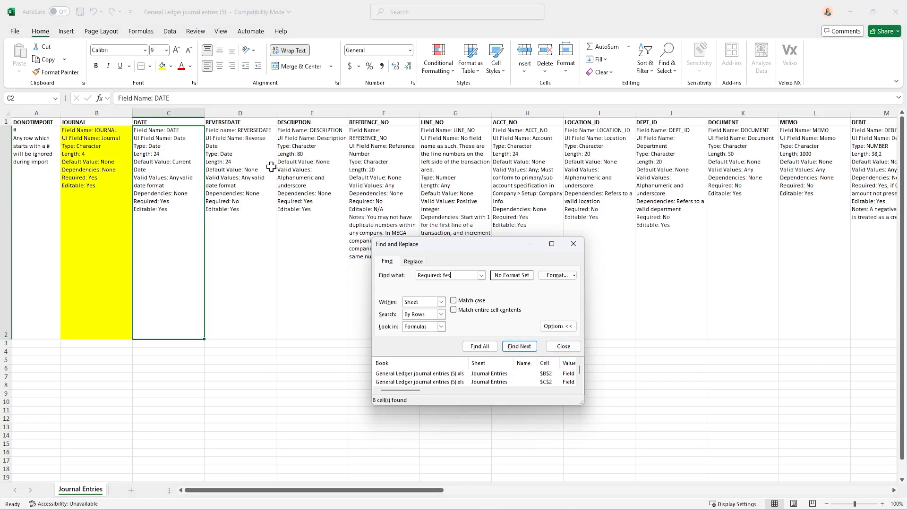
left_click(162, 66)
left_click(519, 347)
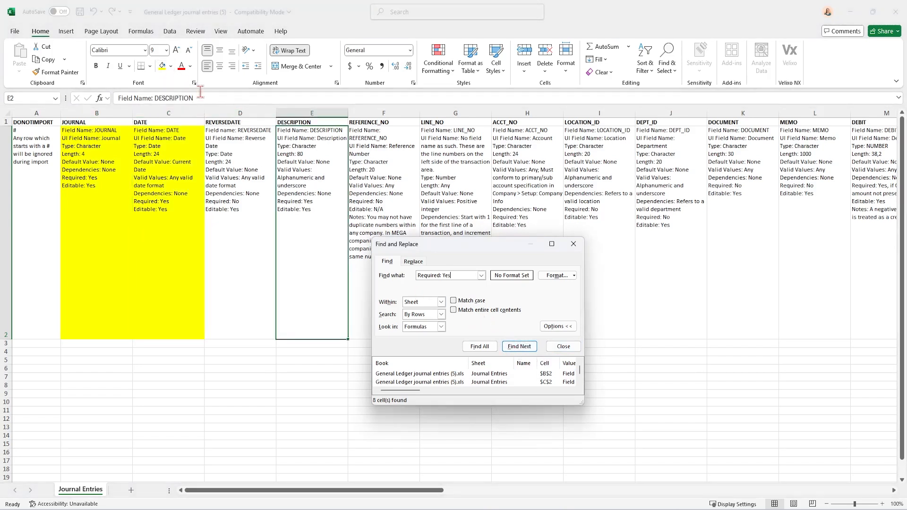
left_click(162, 68)
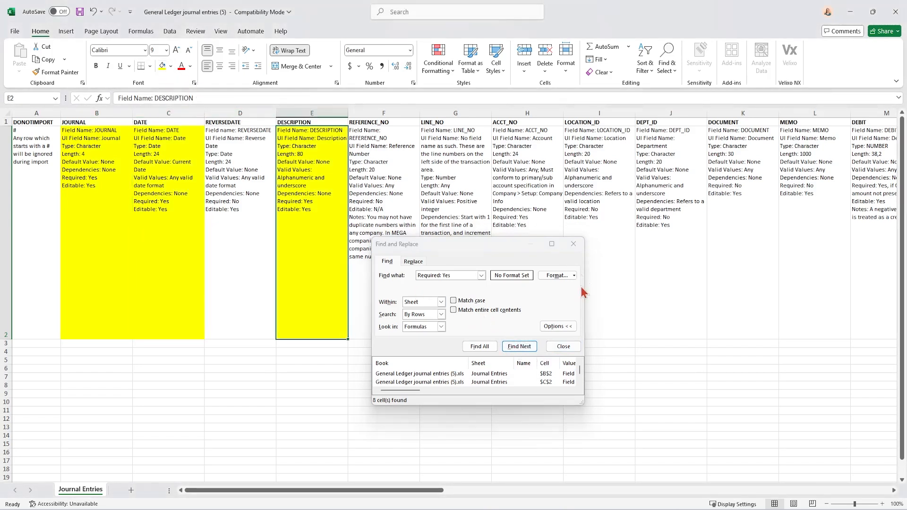
Find the next required fields and fill the LINE_NO and ACCT_NO description cells G2 and H2 with yellow
left_click(520, 346)
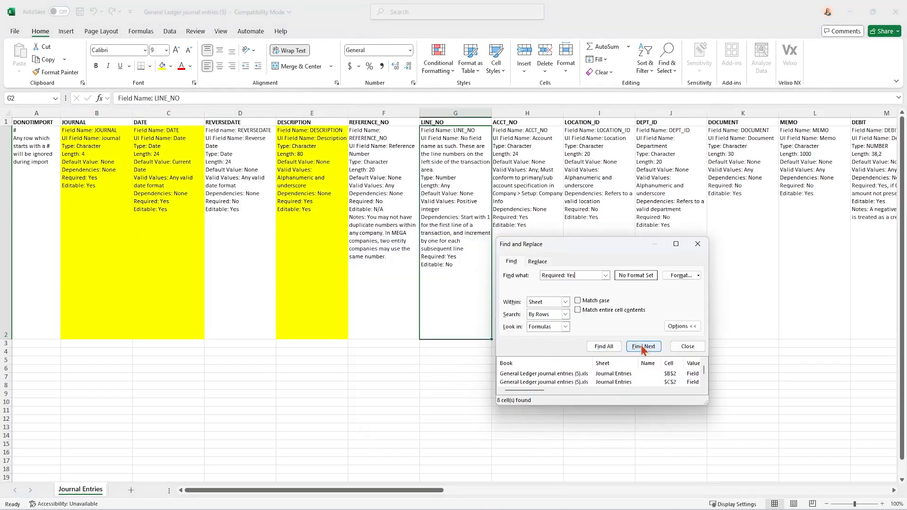
left_click(162, 66)
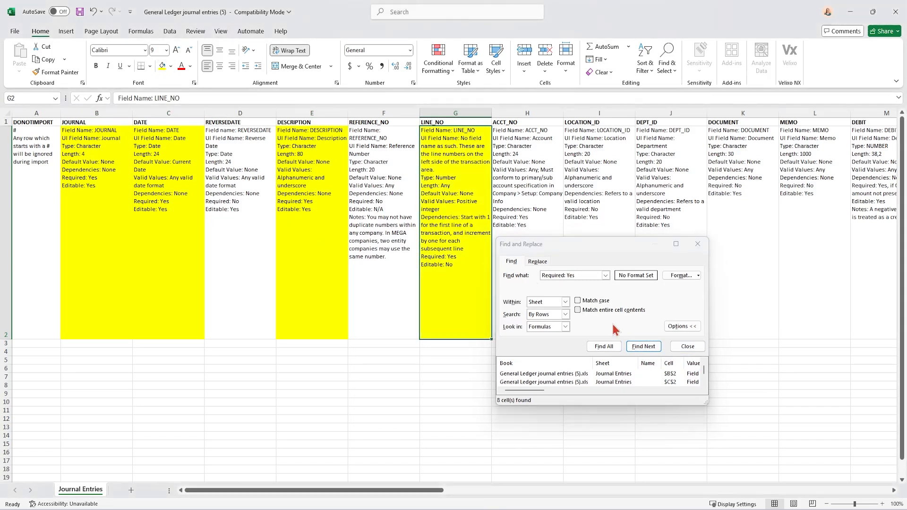
left_click(644, 346)
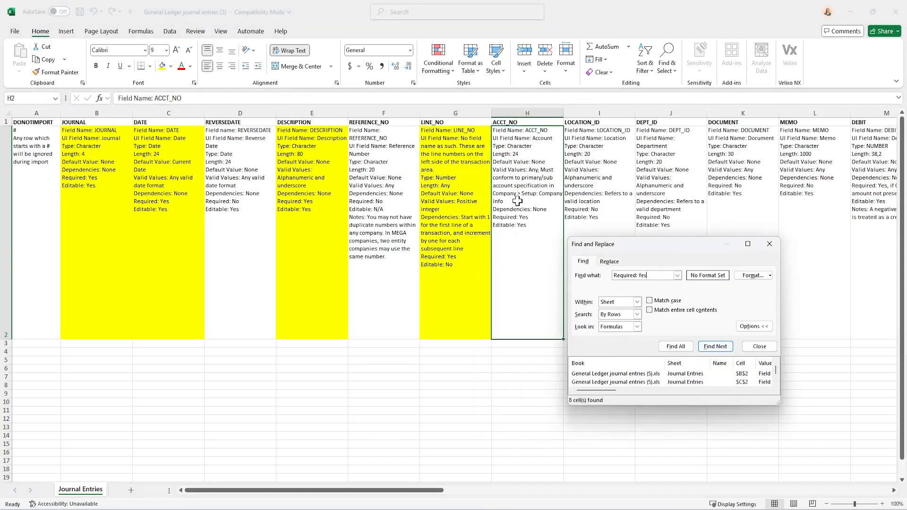
left_click(162, 66)
Continue the "Required: Yes" search and fill the DEBIT and CREDIT description cells M2 and N2 with yellow
left_click(715, 347)
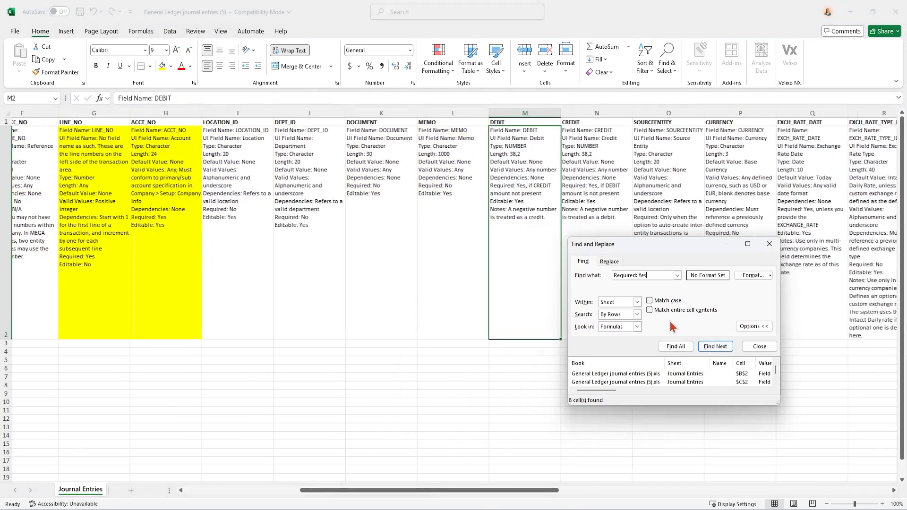
left_click(160, 67)
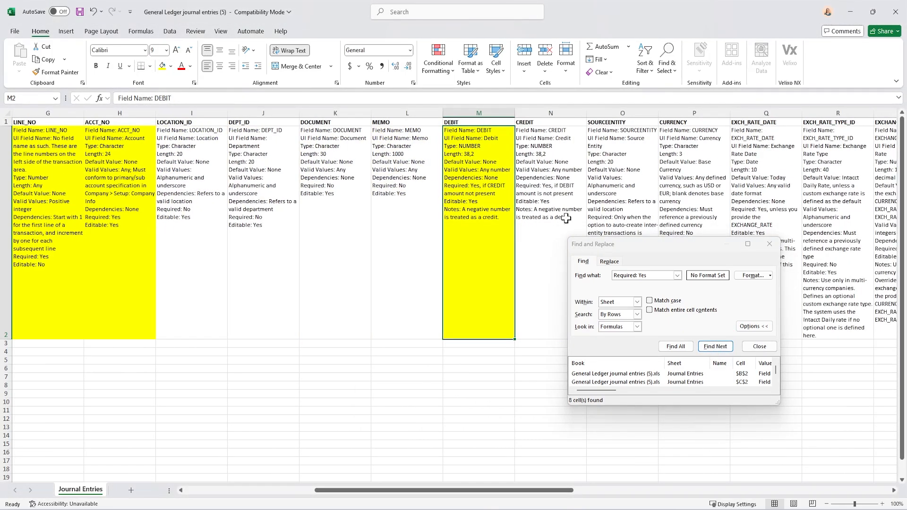
left_click(715, 346)
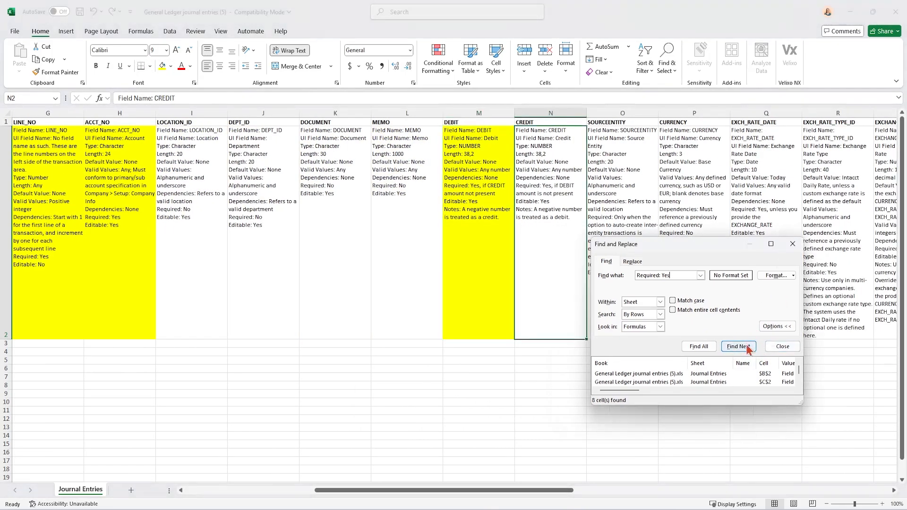
left_click(162, 66)
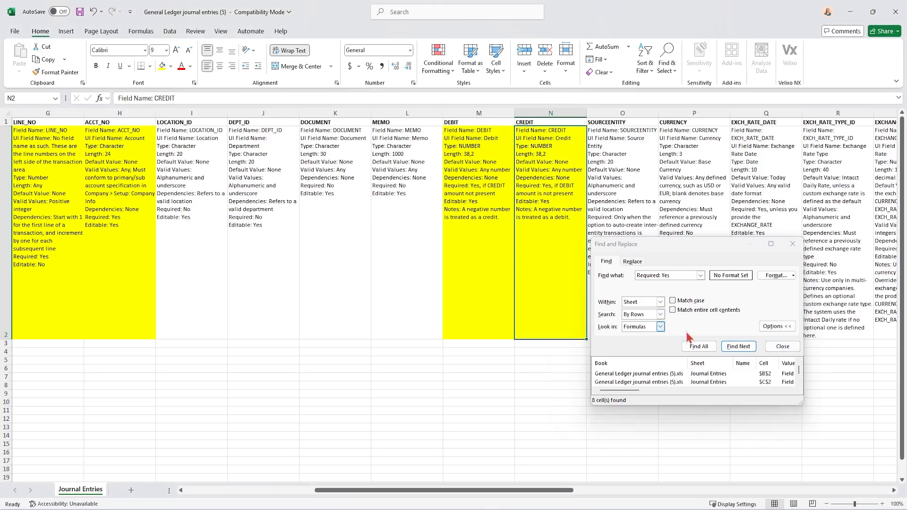
Check the remaining "Required: Yes" match at EXCH_RATE_DATE without highlighting it, and close the search
left_click(738, 346)
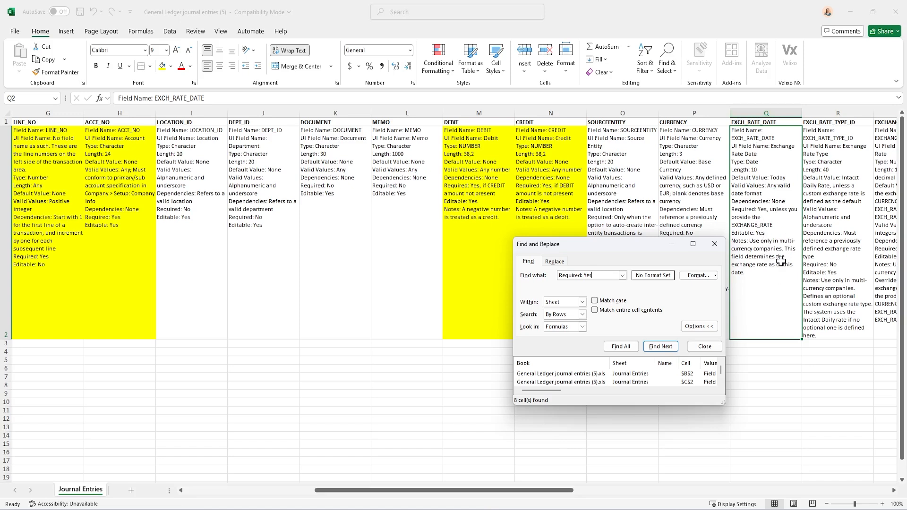
left_click(669, 347)
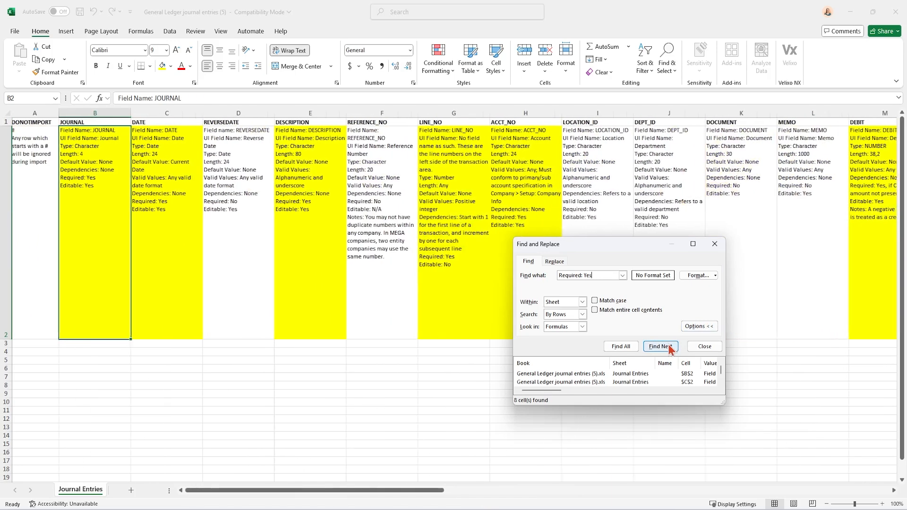
left_click(714, 244)
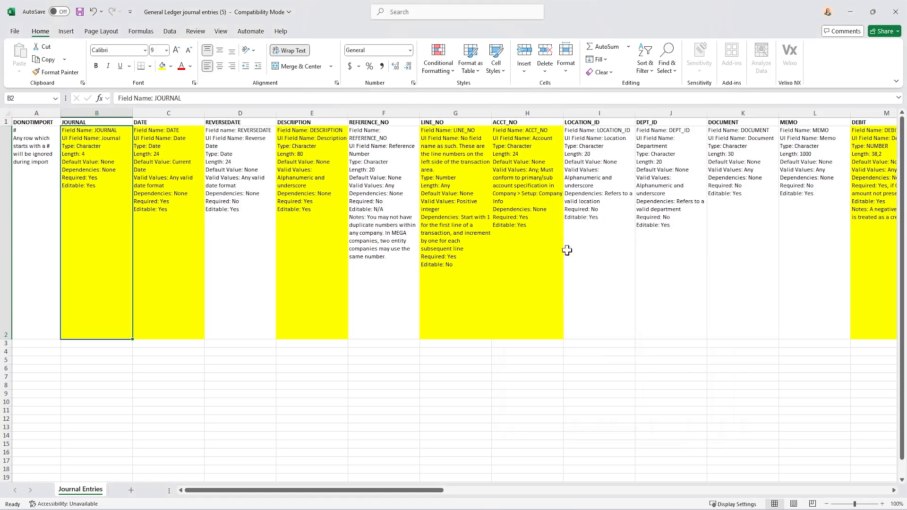
Fill the LOCATION_ID description cell I2 with yellow, leaving DEPT_ID unfilled
mouse_move(318, 491)
left_mouse_down()
mouse_move(599, 504)
mouse_move(304, 492)
left_mouse_up()
left_click(601, 156)
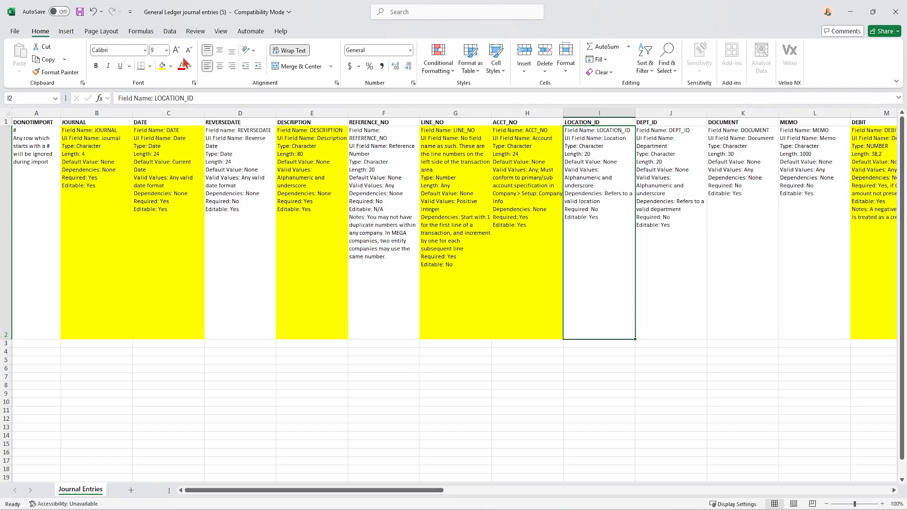
left_click(163, 66)
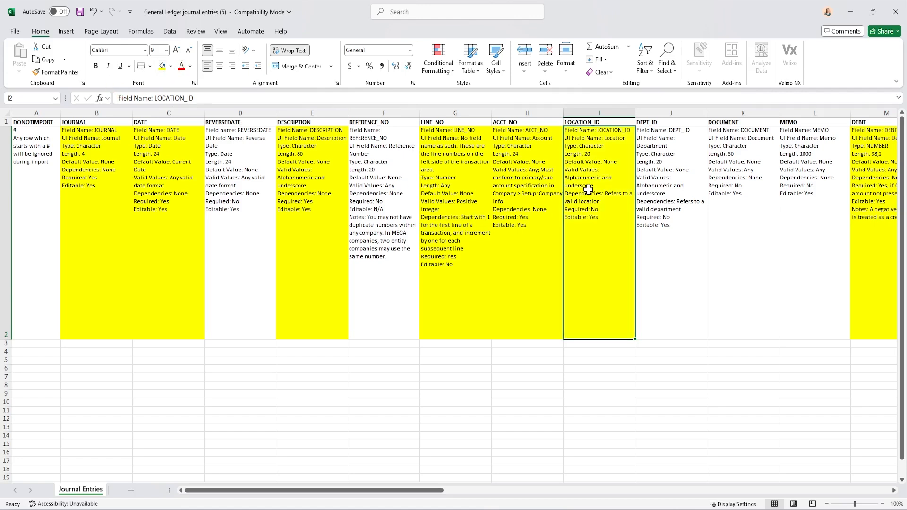
left_click(671, 199)
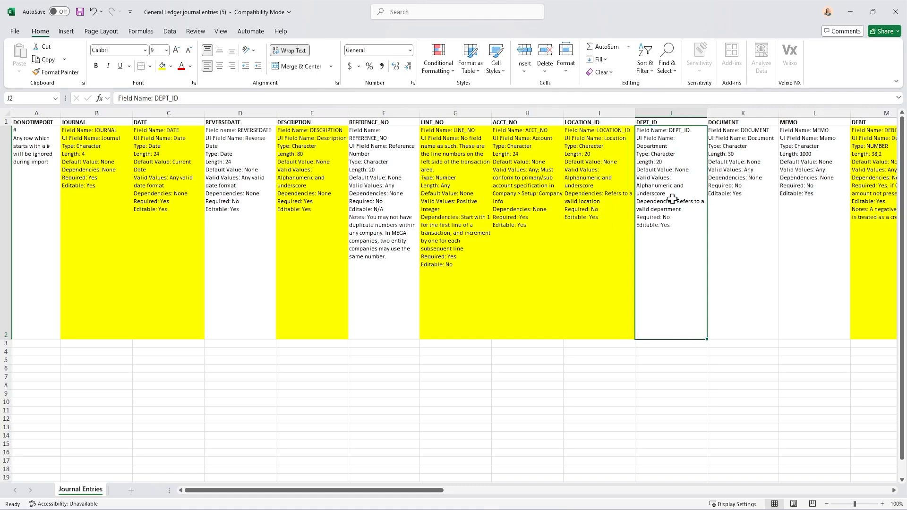
Fill the BILLABLE and GLENTRY_PROJECTID description cells V2 and W2 with yellow
left_click_drag(367, 491, 750, 509)
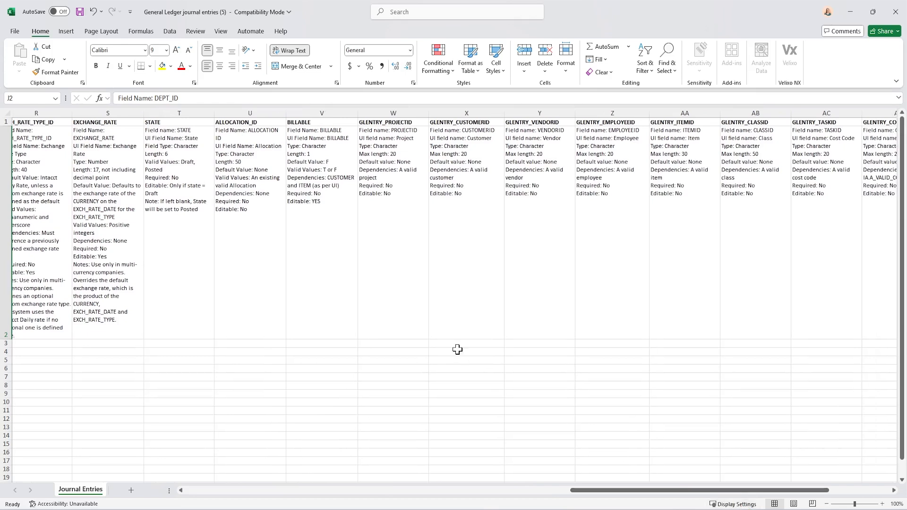
left_click(320, 223)
left_click(162, 66)
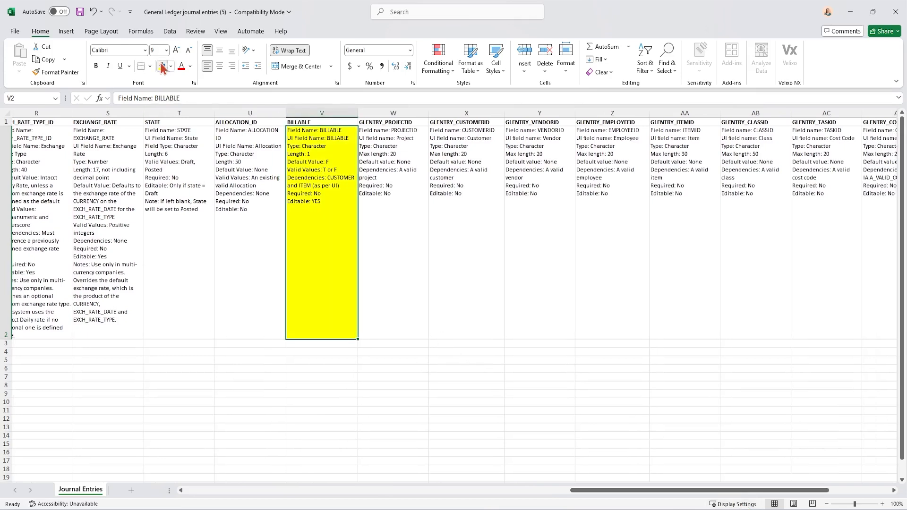
left_click(409, 194)
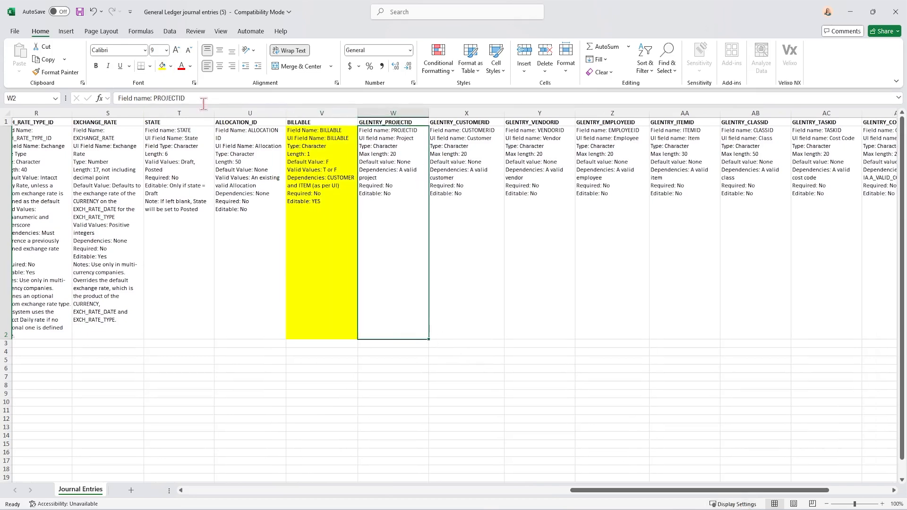
left_click(162, 66)
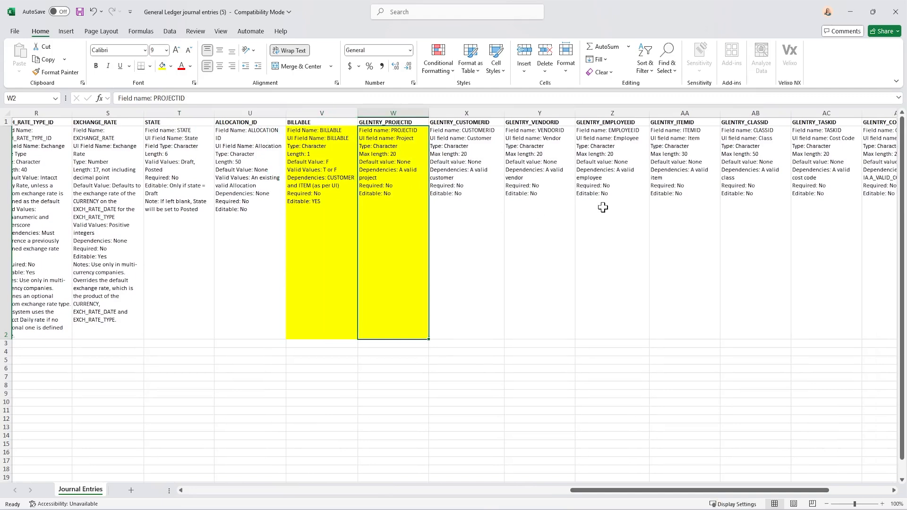
Fill the GLENTRY_ITEMID, GLENTRY_TASKID and GLENTRY_COSTTYPEID description cells AA2, AC2 and AD2 with yellow
left_click_drag(604, 490, 663, 491)
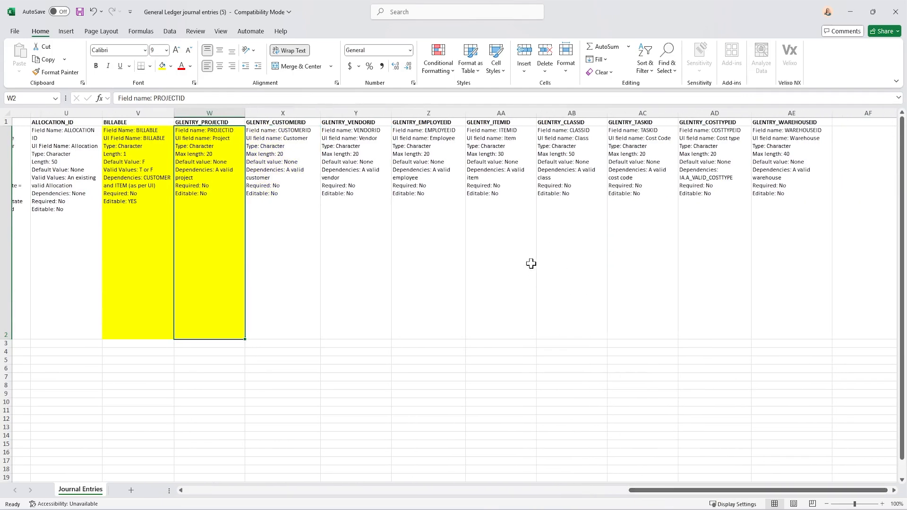
left_click(516, 247)
left_click(162, 66)
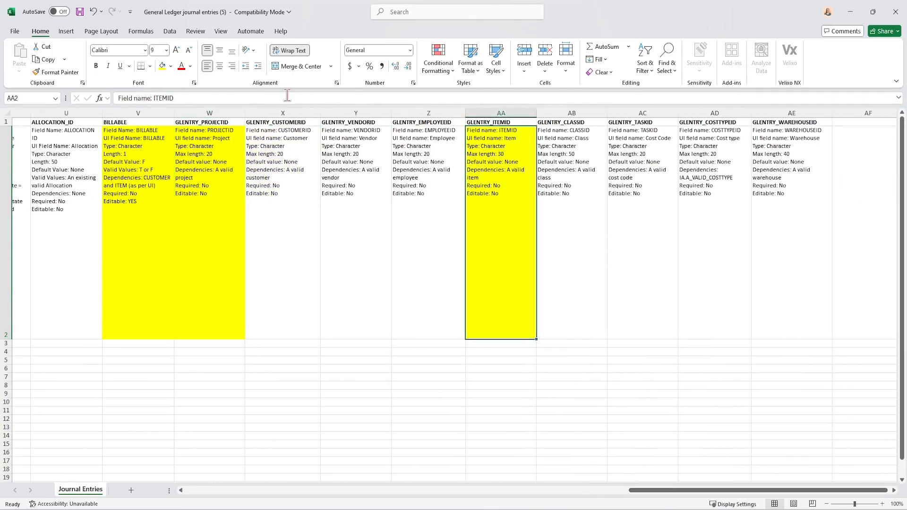
left_click(648, 236)
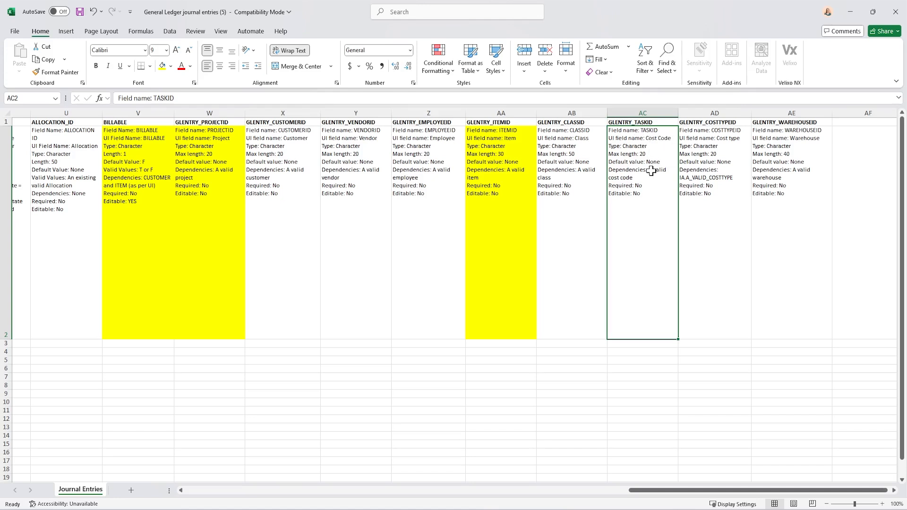
left_click(162, 67)
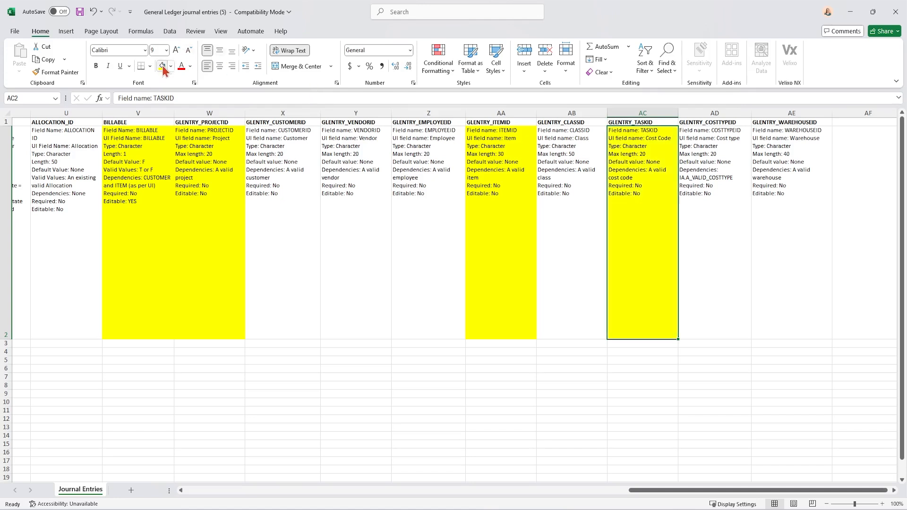
left_click(714, 190)
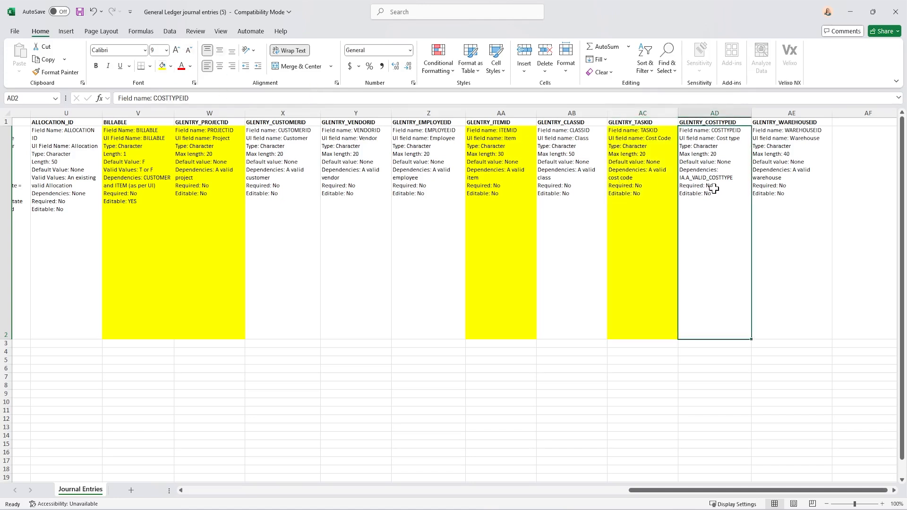
left_click(163, 67)
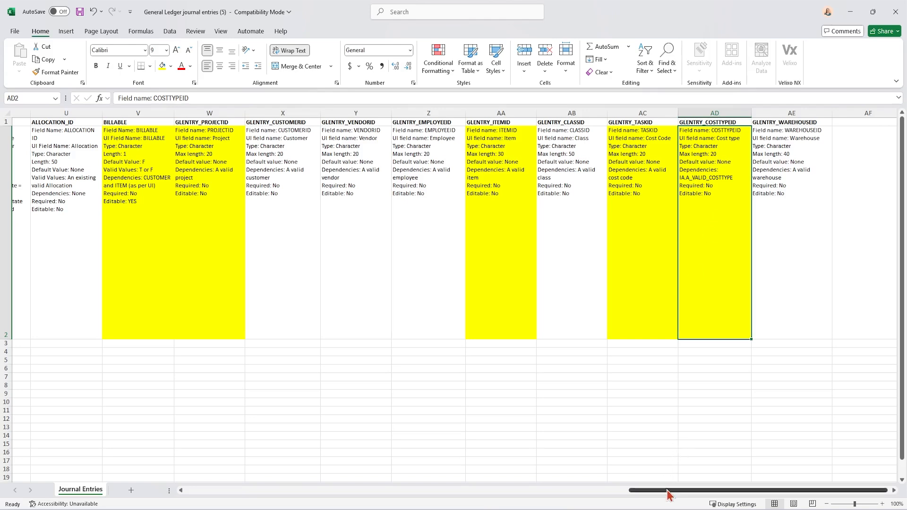
Start the first journal entry in row 3 with GJ as the JOURNAL and 3/21/2025 as the DATE, leaving REVERSEDATE blank
left_click_drag(668, 493, 196, 502)
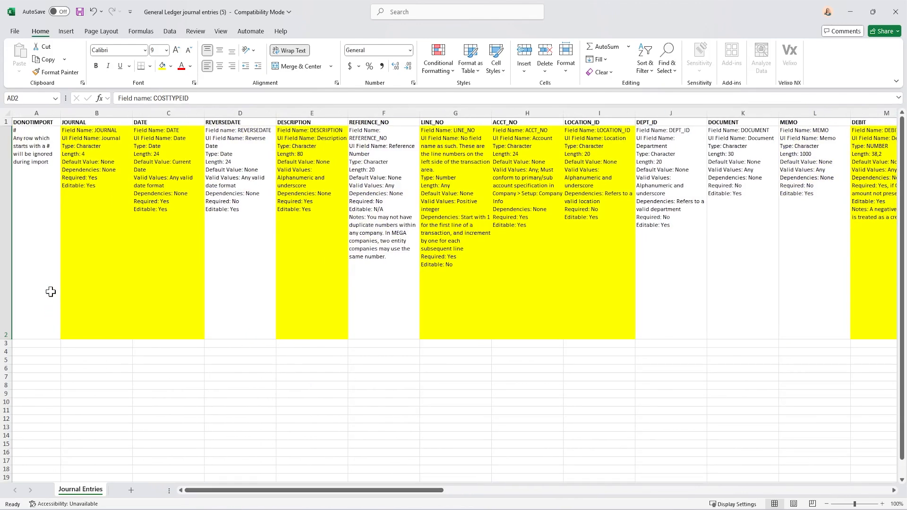
left_click(84, 122)
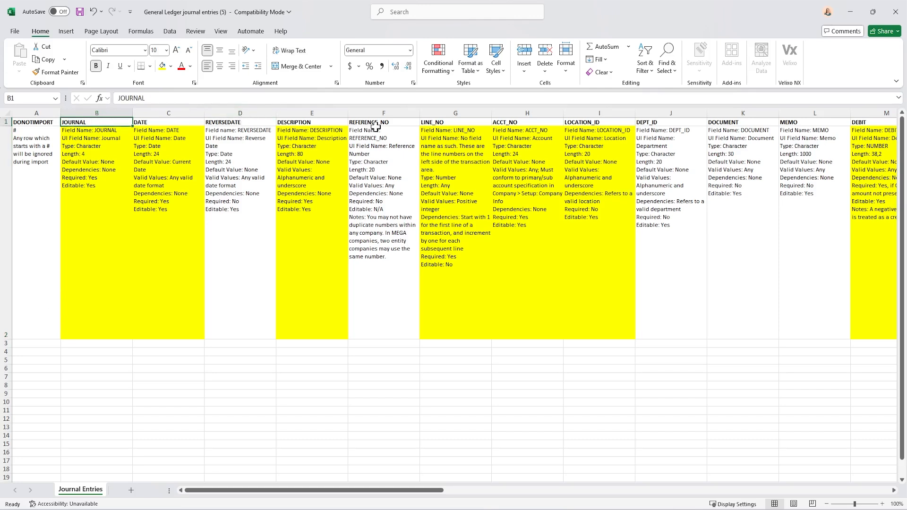
left_click(119, 205)
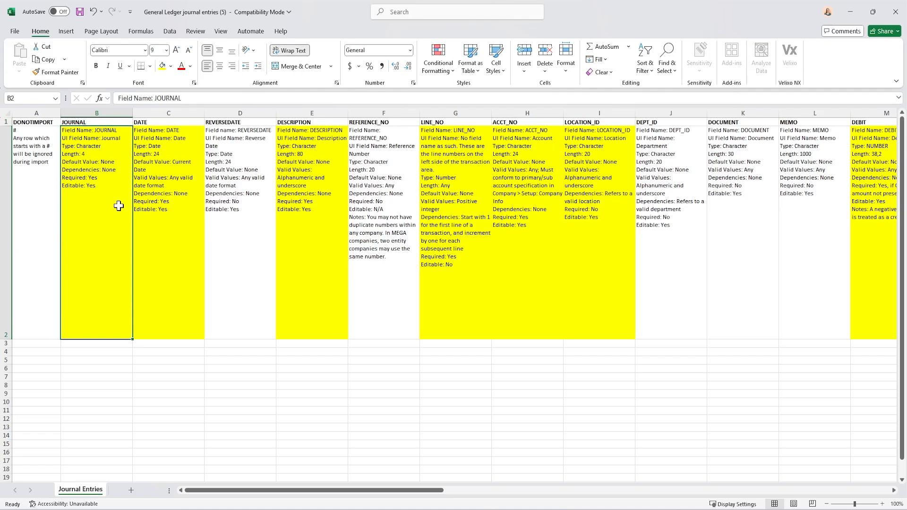
left_click(93, 343)
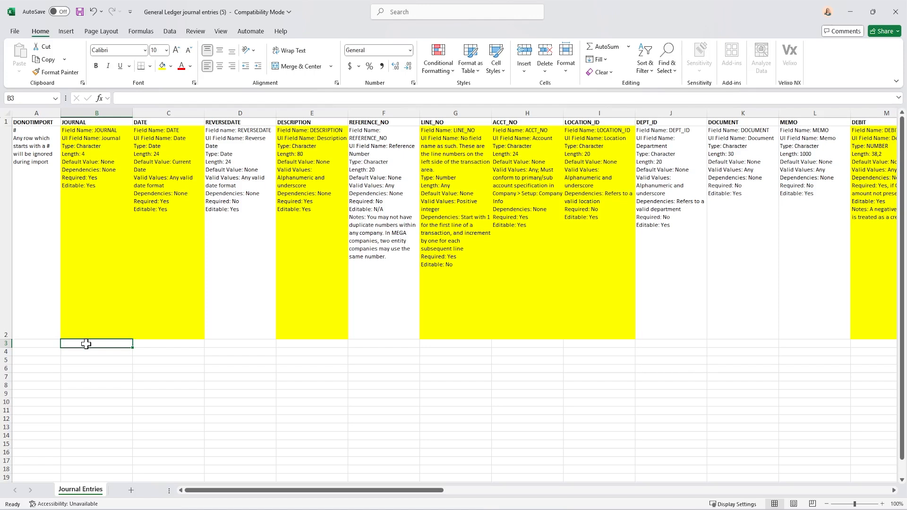
type("GJ")
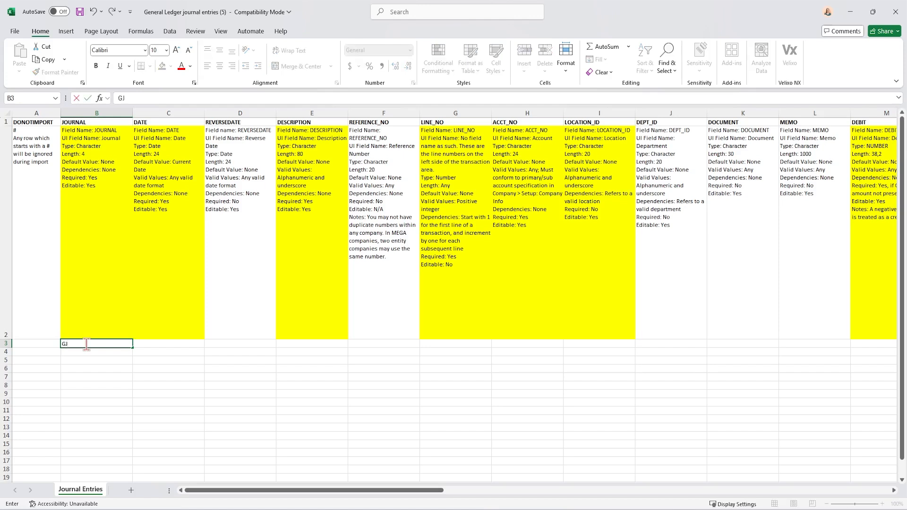
key("Tab")
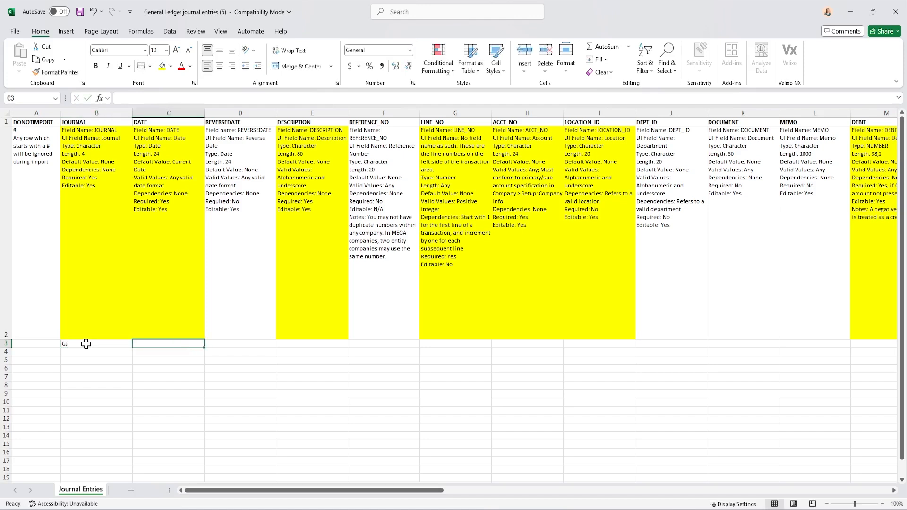
type("03/21/2025")
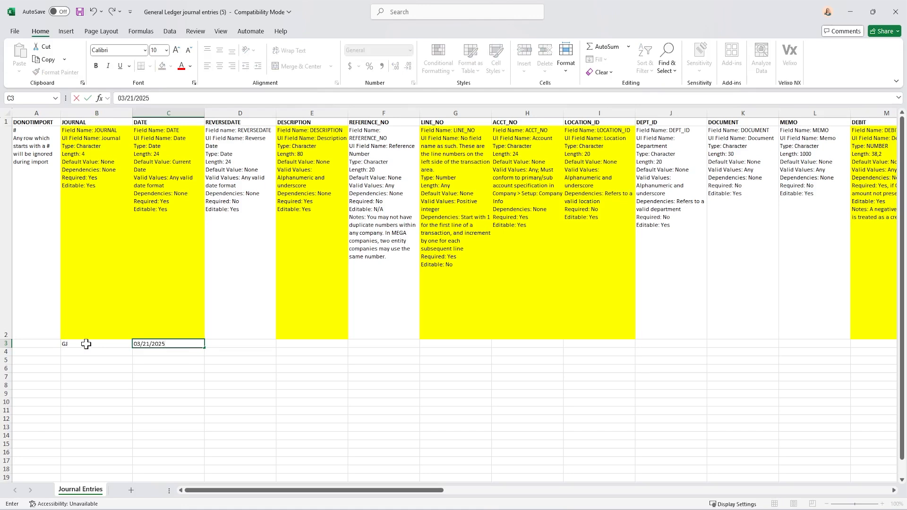
key("Tab")
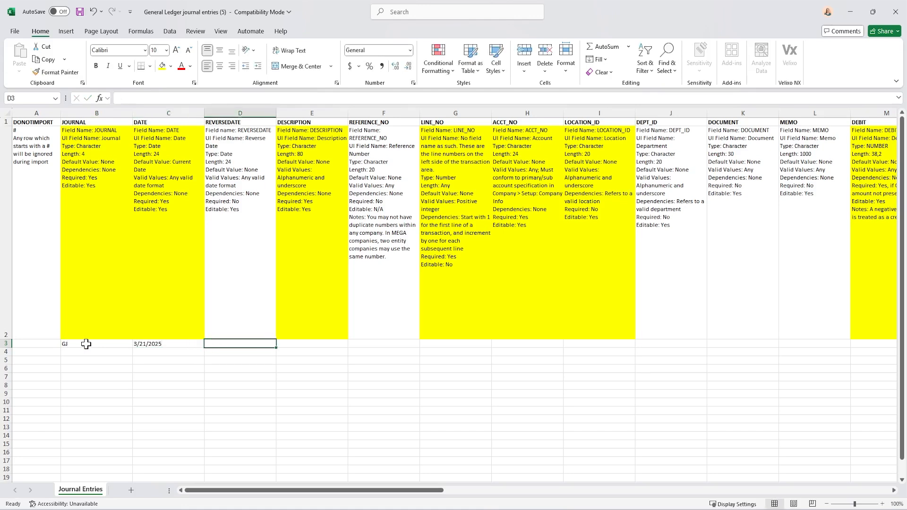
key("Tab")
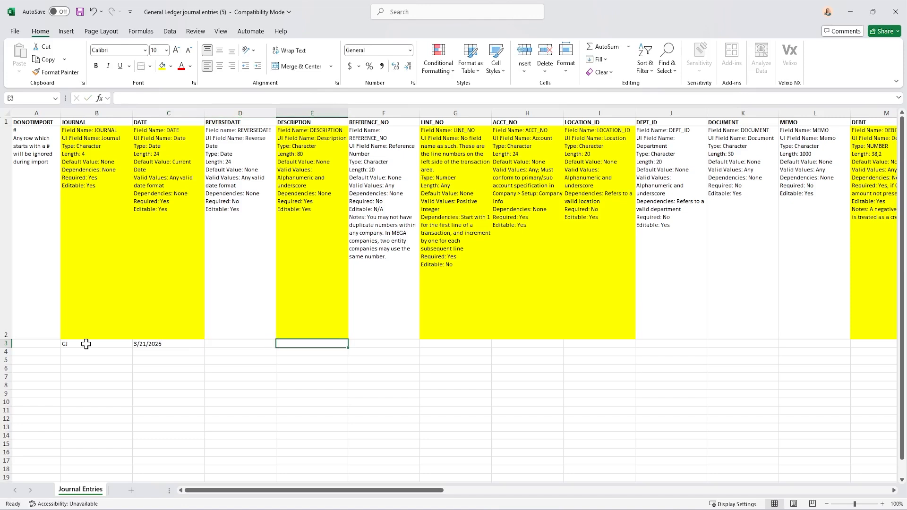
Enter Test 1 as the DESCRIPTION of the journal entry in cell E3
type("Test 1")
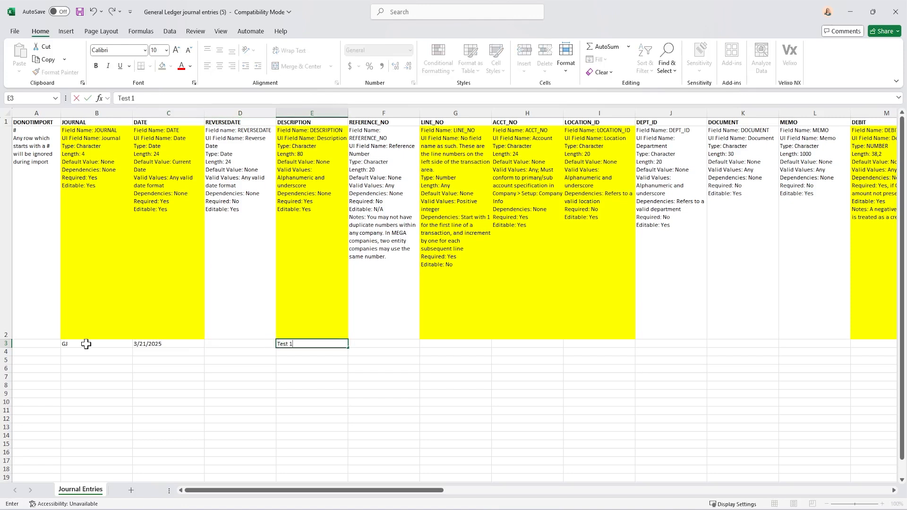
key("Tab")
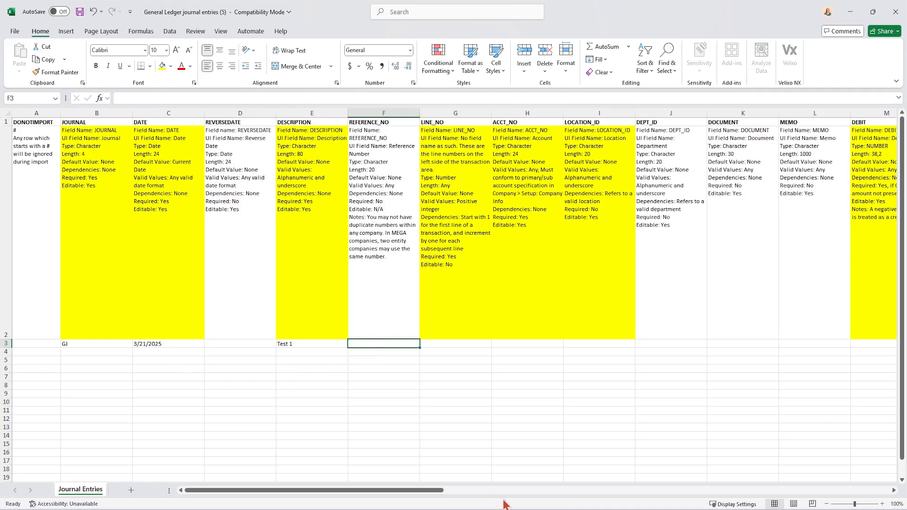
Switch to Sage Intacct and open a blank General Ledger journal entry from the company setup checklist
mouse_move(503, 502)
left_click(416, 453)
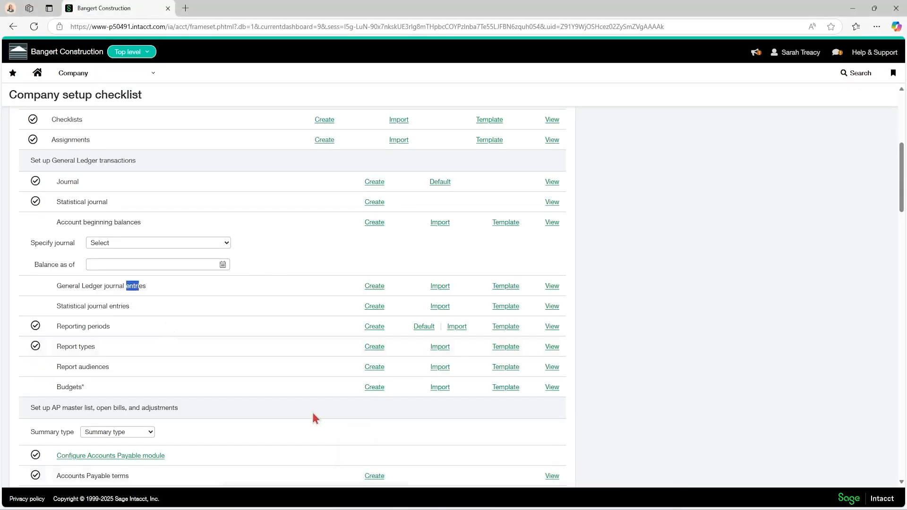
left_click(78, 76)
left_click(686, 220)
left_click(374, 287)
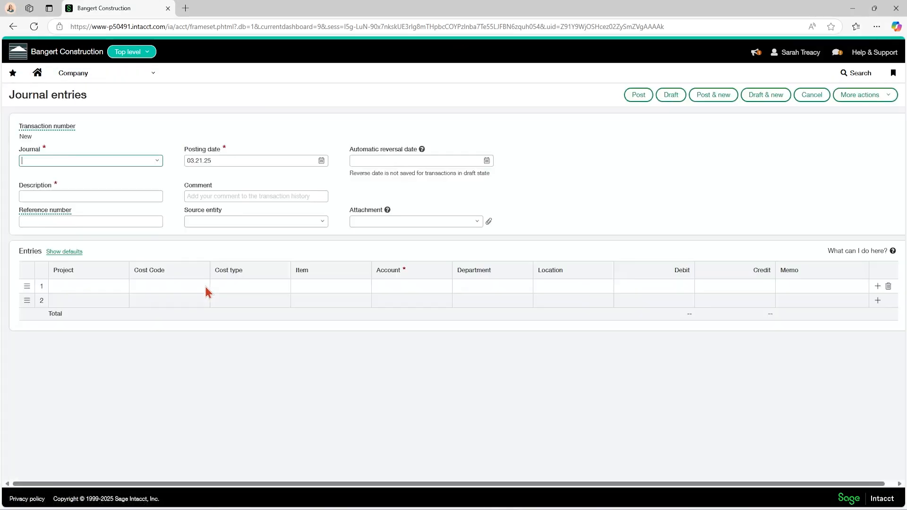
left_click(92, 195)
Examine the blank journal entry's header fields, its list of journals, and the project choices on its entry lines
left_click(158, 166)
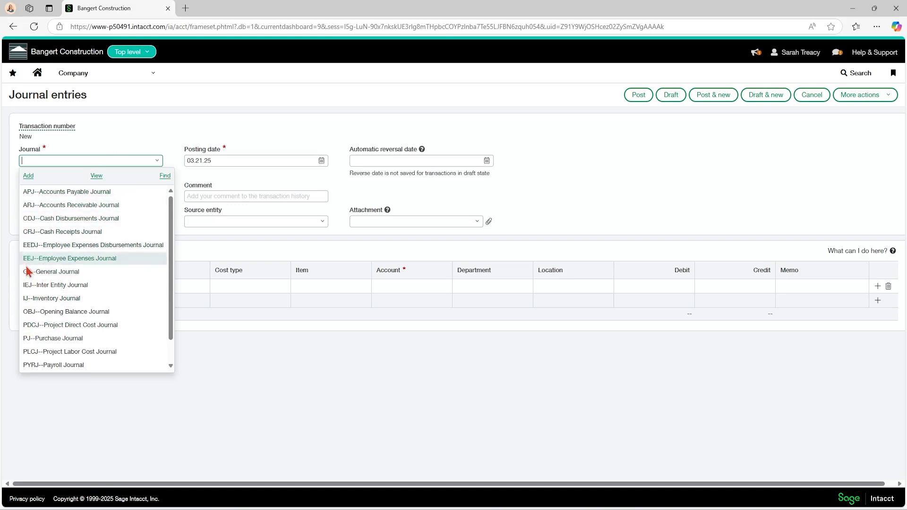
left_click(148, 129)
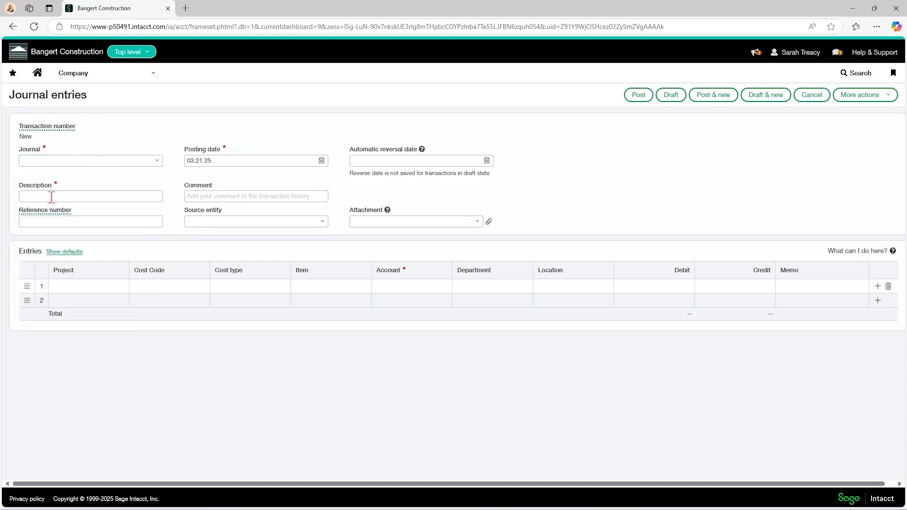
left_click(32, 197)
left_click(93, 286)
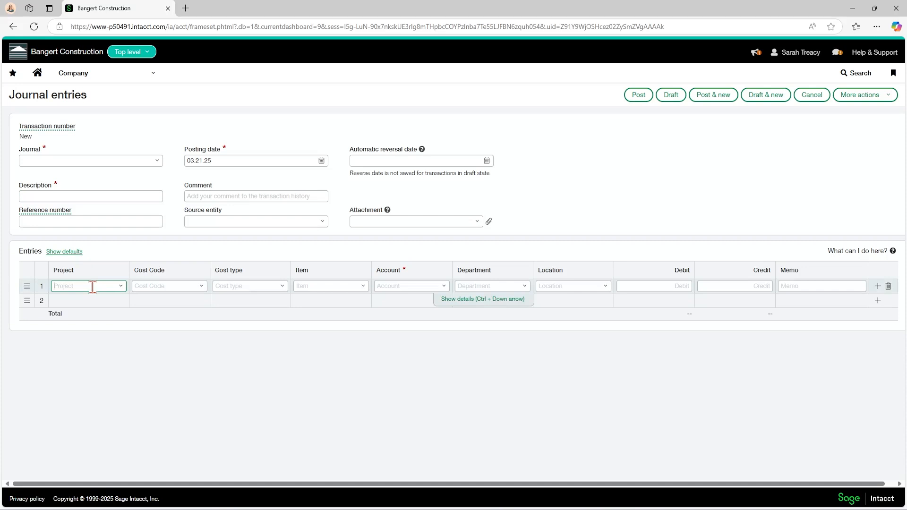
left_click(69, 301)
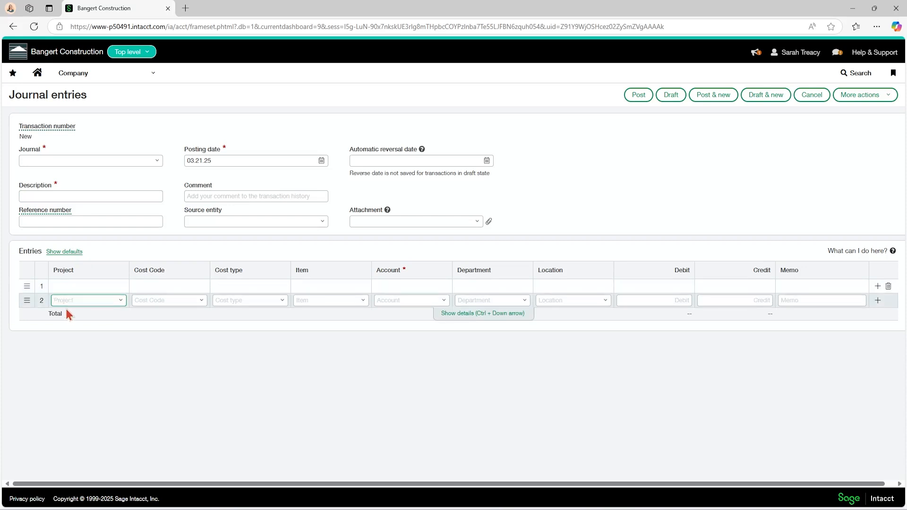
left_click(63, 300)
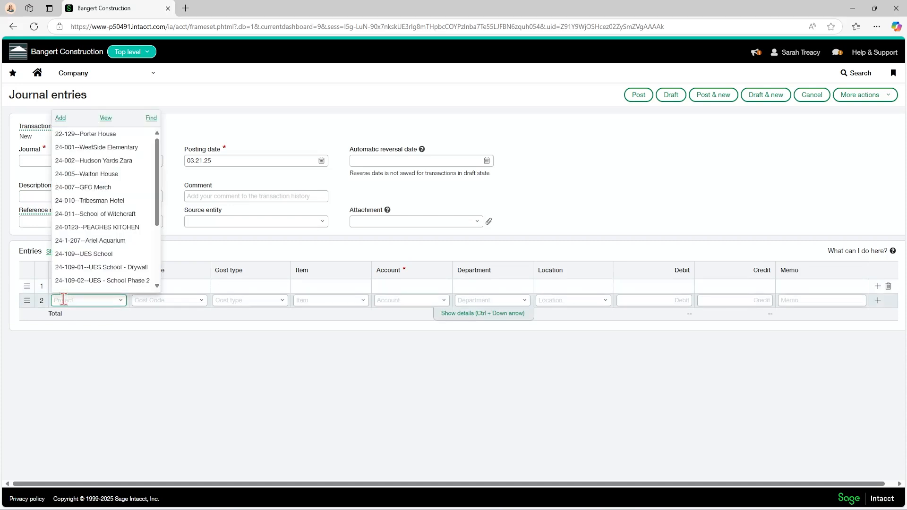
left_click(96, 391)
left_click(650, 163)
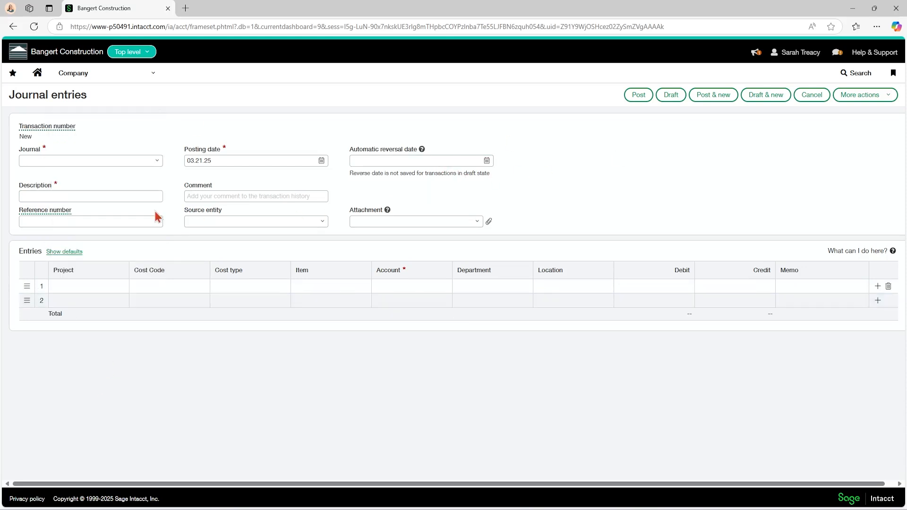
Return to Excel and compare the header values in B3:E3 and the LINE_NO column with the Sage Intacct journal entry form
mouse_move(522, 507)
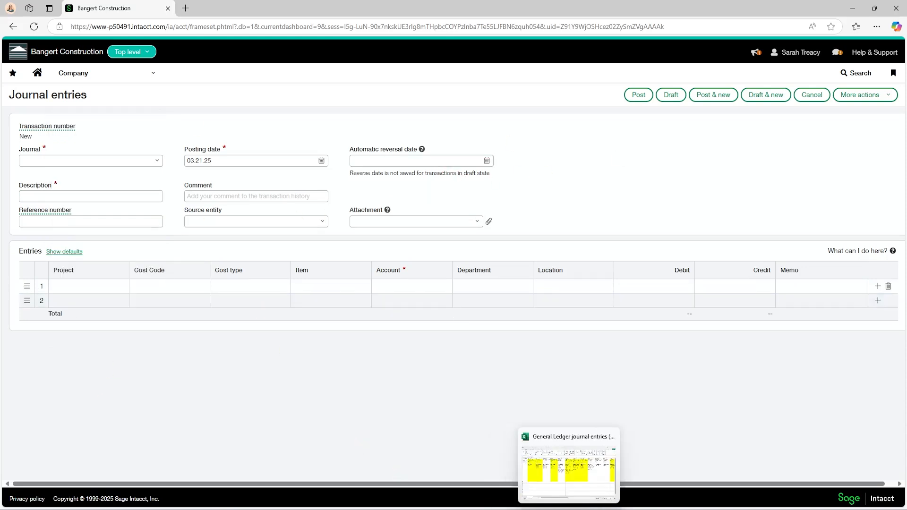
left_click(564, 482)
left_click_drag(64, 344, 288, 345)
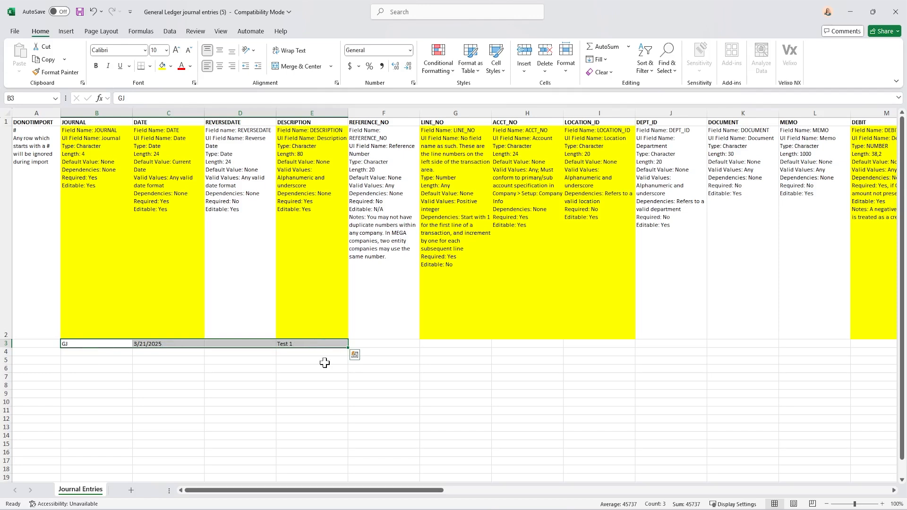
left_click(438, 342)
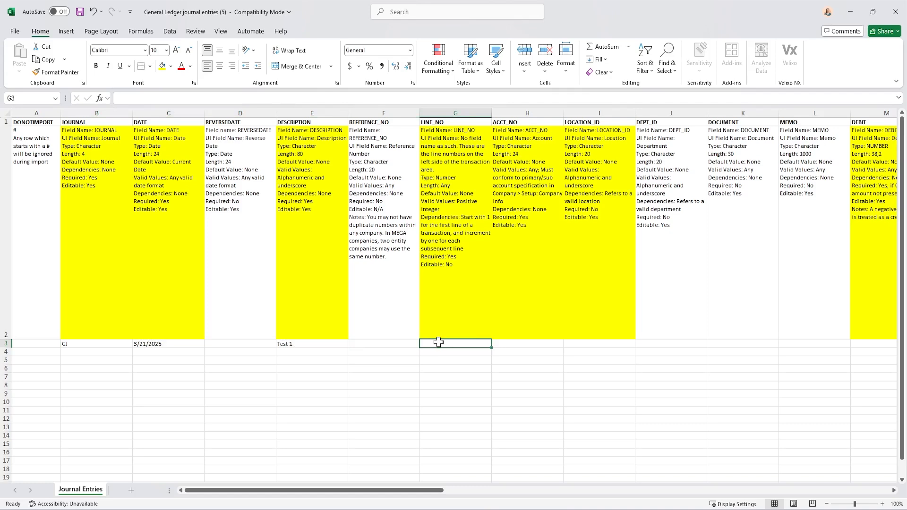
mouse_move(463, 502)
left_click(429, 482)
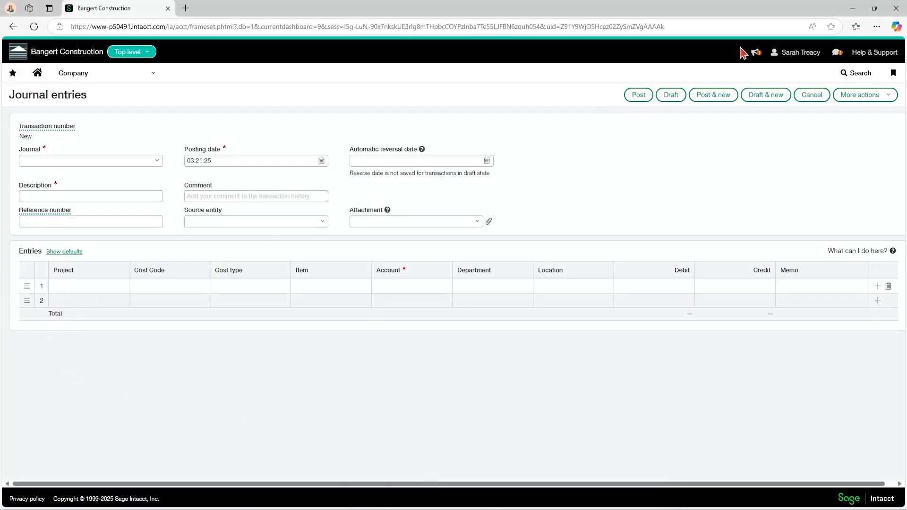
left_click(852, 8)
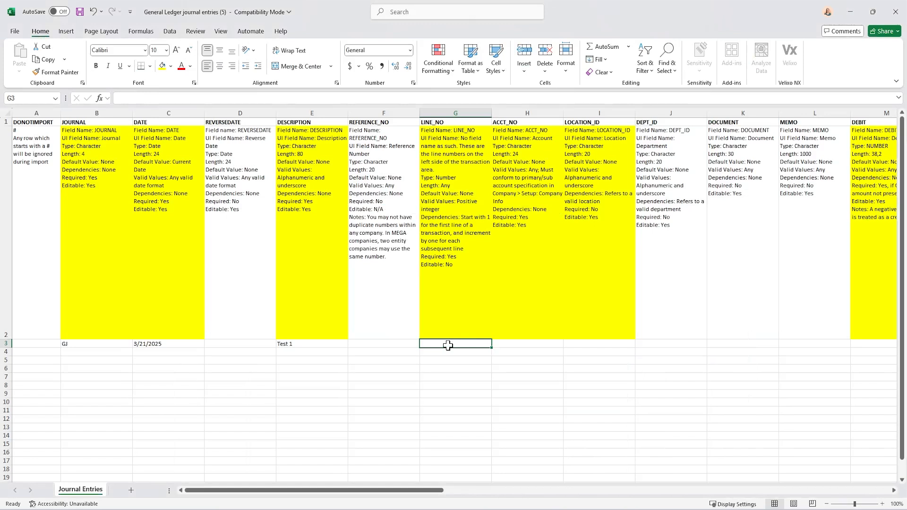
Number the first two journal entry lines 1 and 2 in LINE_NO cells G3 and G4
type("1")
key("Return")
type("2")
key("Return")
Continue the LINE_NO numbering with 3, 4 and 5 in cells G5 to G7
type("3")
key("Return")
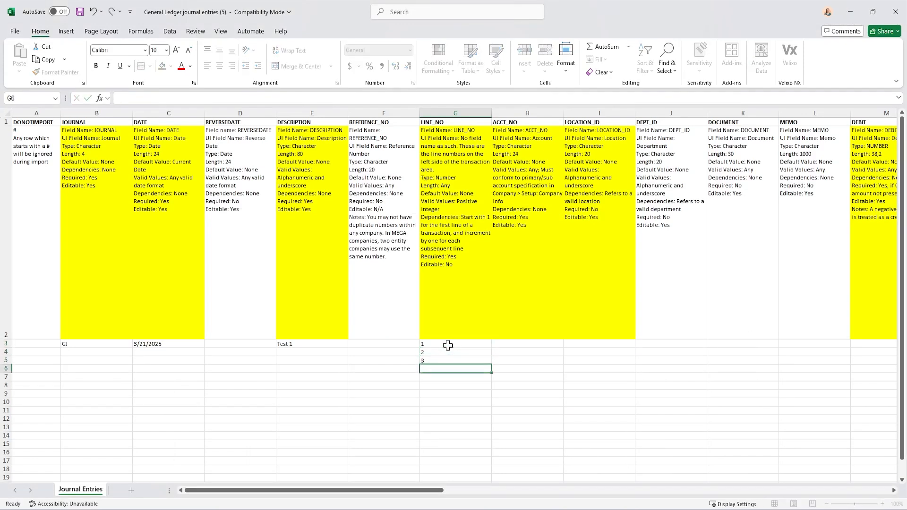
type("4")
key("Return")
type("5")
key("Return")
key("Up")
key("Up")
key("Up")
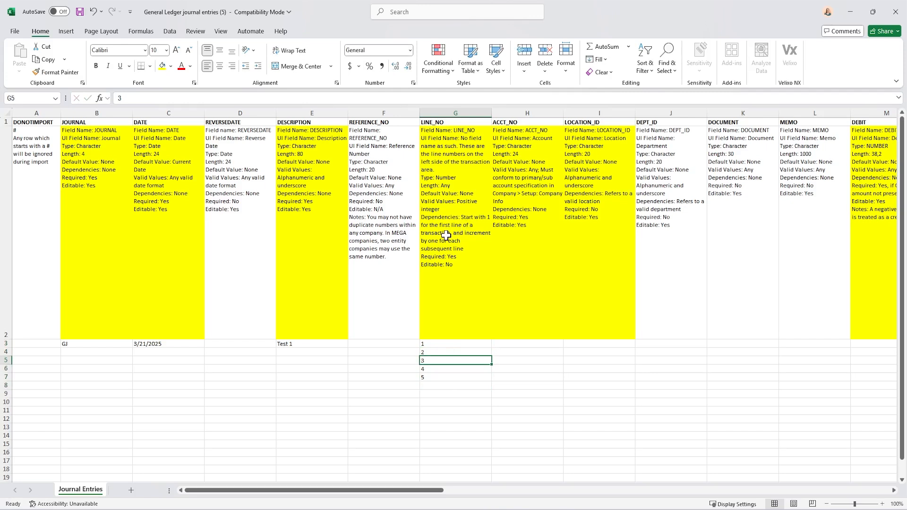
Undo the line numbers 3, 4 and 5, leaving only the first two LINE_NO values
left_click(433, 346)
left_click(433, 361)
scroll(433, 396, "down", 1)
scroll(432, 396, "down", 1)
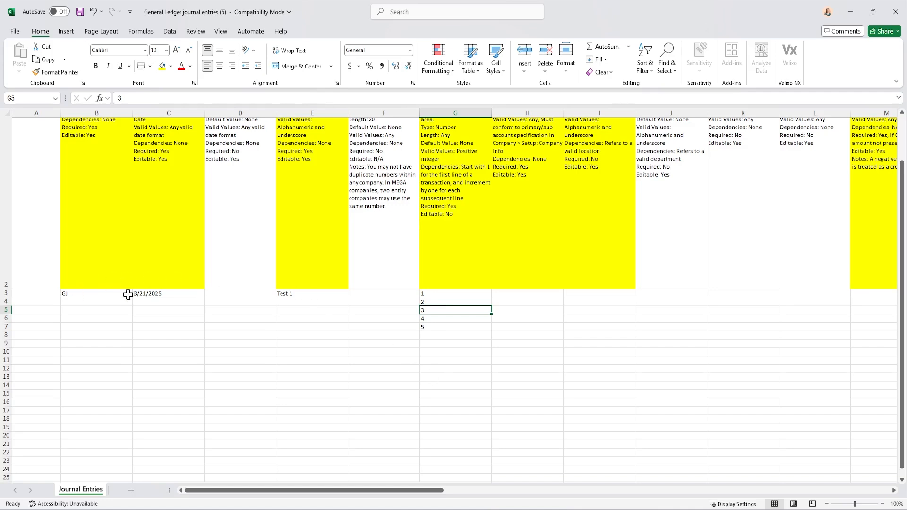
left_click(437, 329)
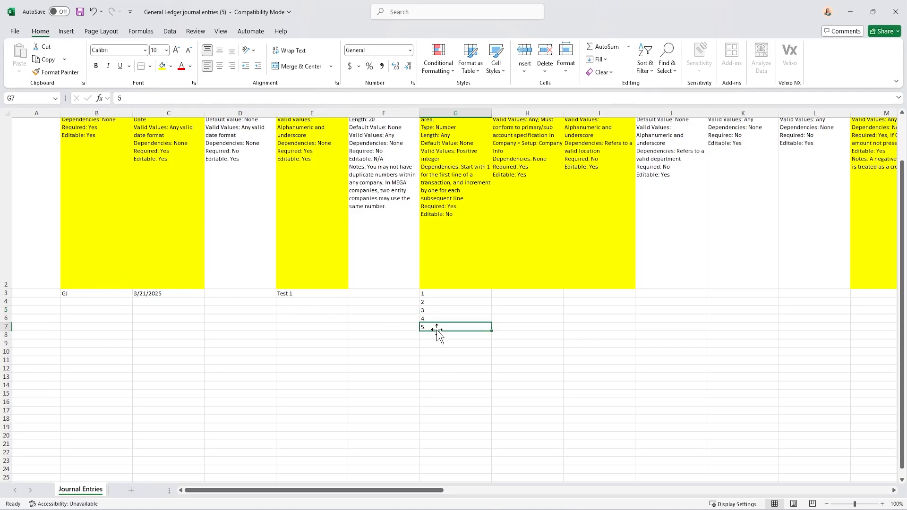
key("ctrl+z")
key("ctrl+z")
key("ctrl+z")
key("ctrl+z")
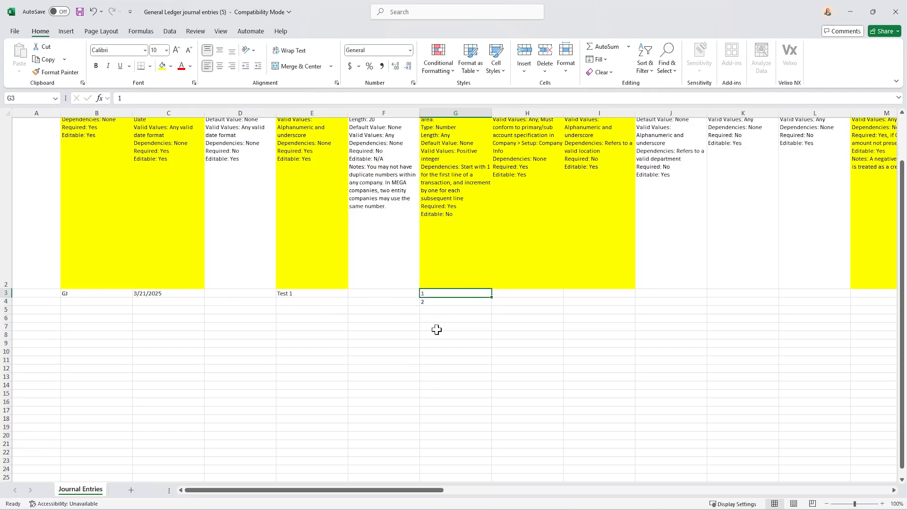
scroll(542, 450, "up", 2)
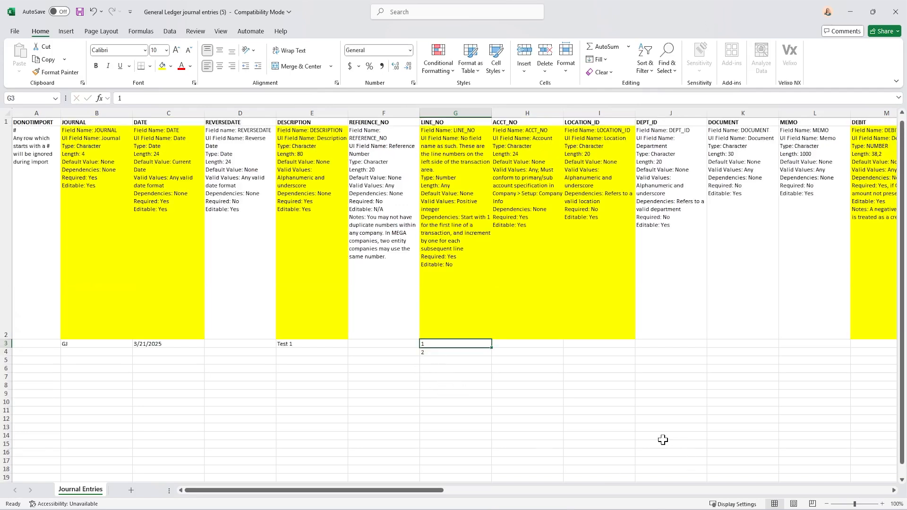
Select ACCT_NO cell H3, switch to Sage Intacct, cancel the blank journal entry, and view the chart of accounts for valid account numbers
left_click(513, 168)
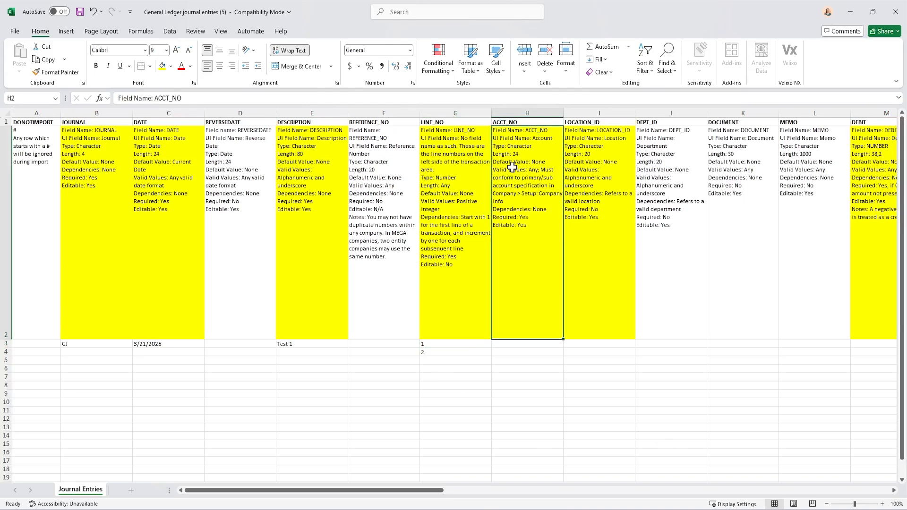
left_click(517, 346)
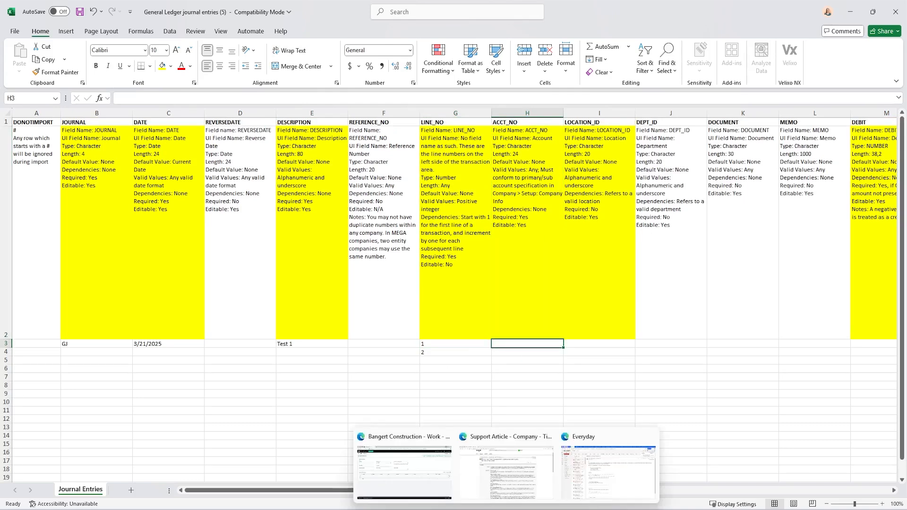
left_click(420, 483)
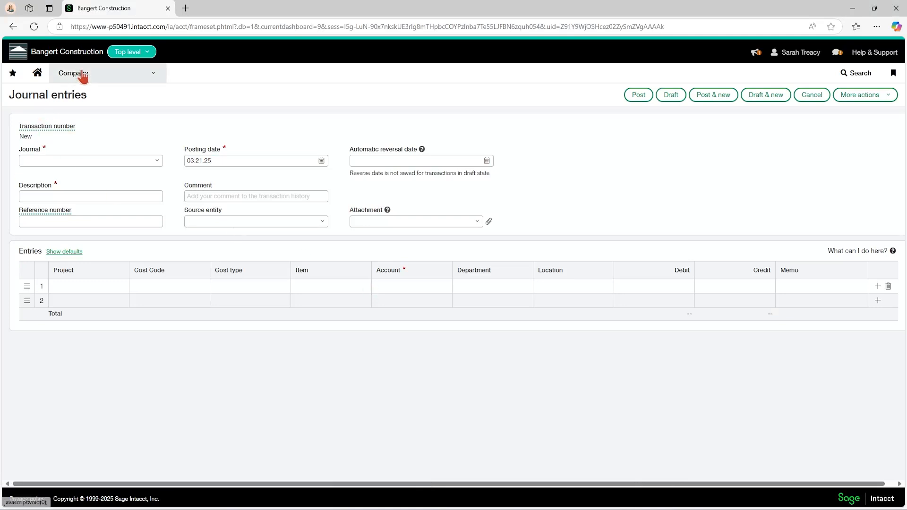
left_click(810, 96)
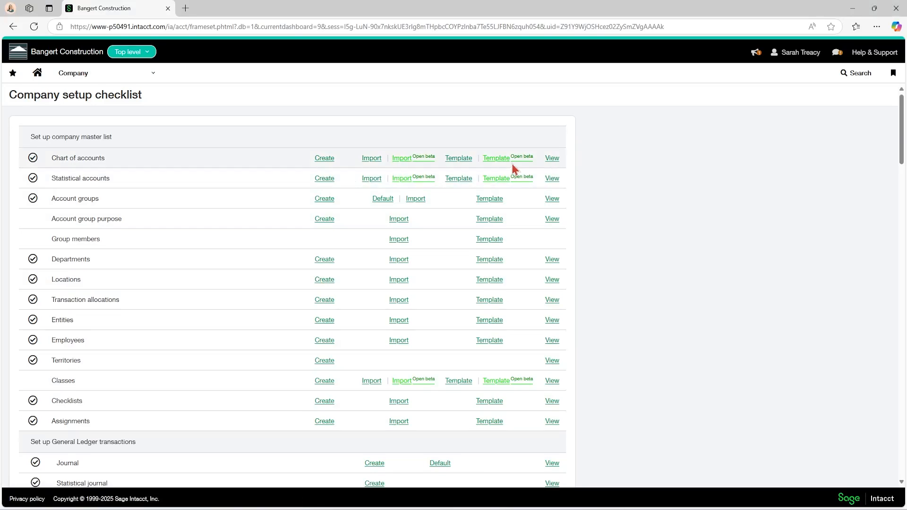
left_click(551, 160)
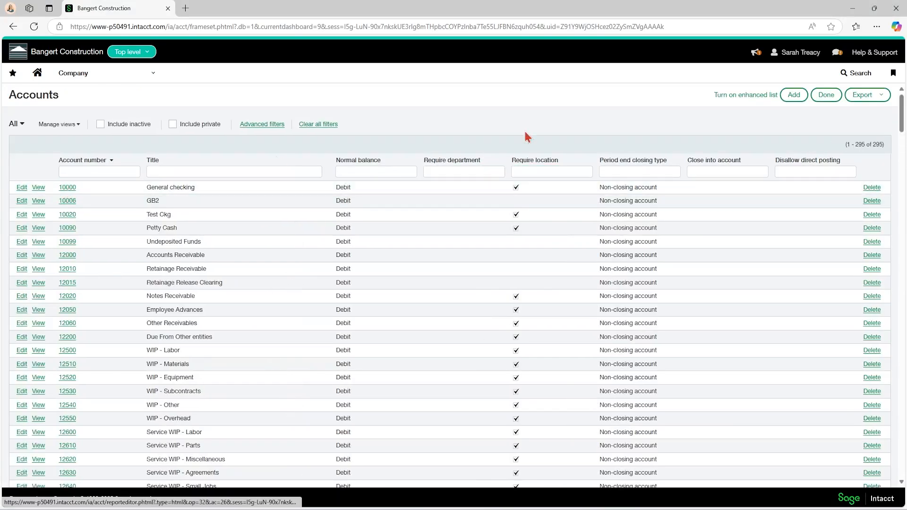
Return to Excel and enter 50100 as the ACCT_NO of line 1 in cell H3
left_click(852, 9)
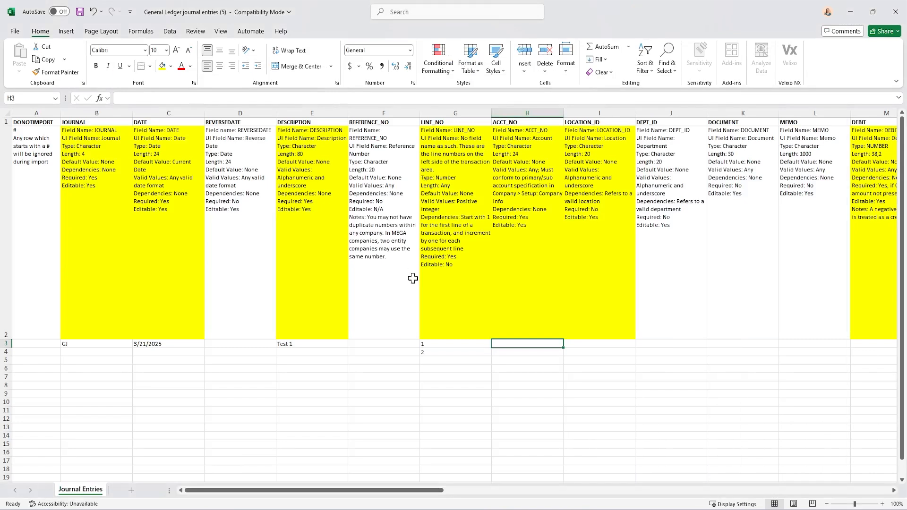
type("50100")
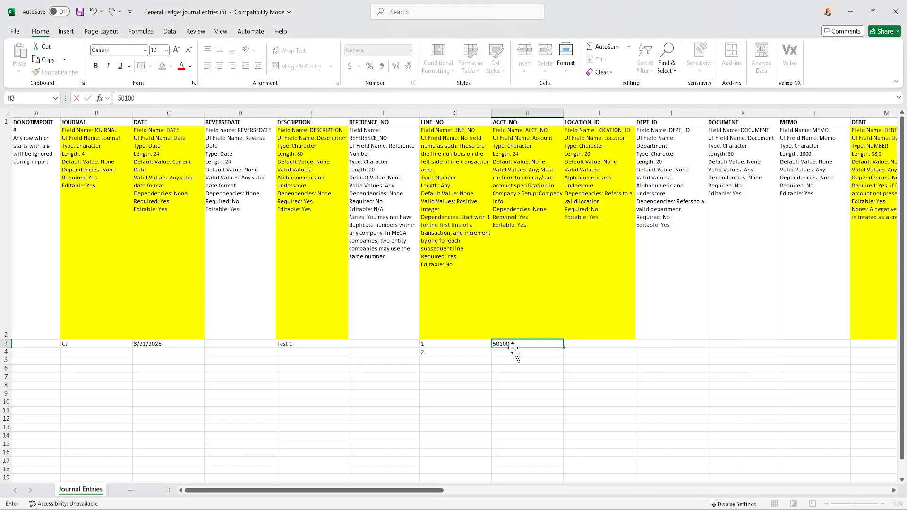
key("Tab")
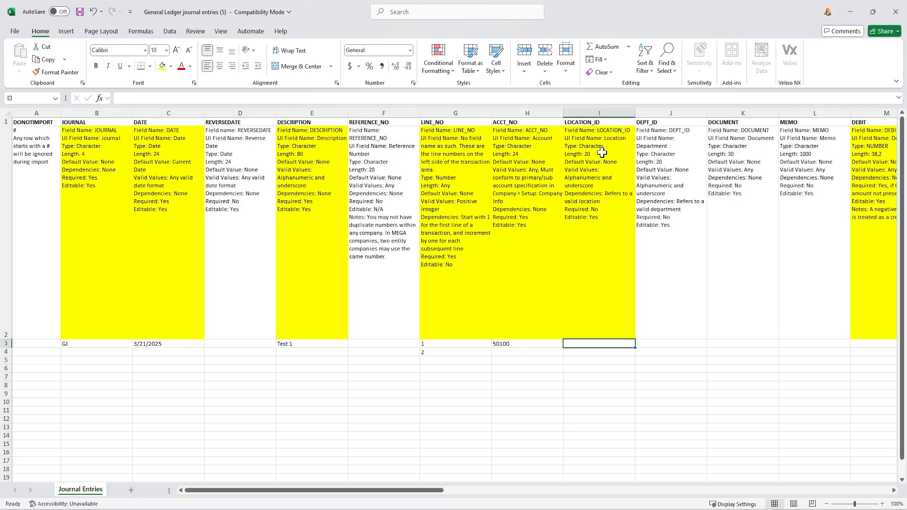
Switch to Sage Intacct and open the company's Entities list to look up a valid LOCATION_ID
mouse_move(506, 509)
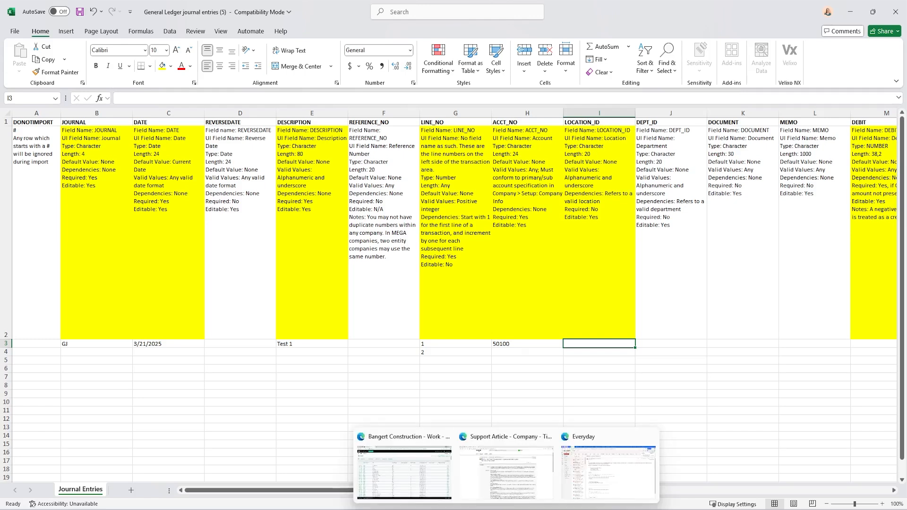
left_click(398, 458)
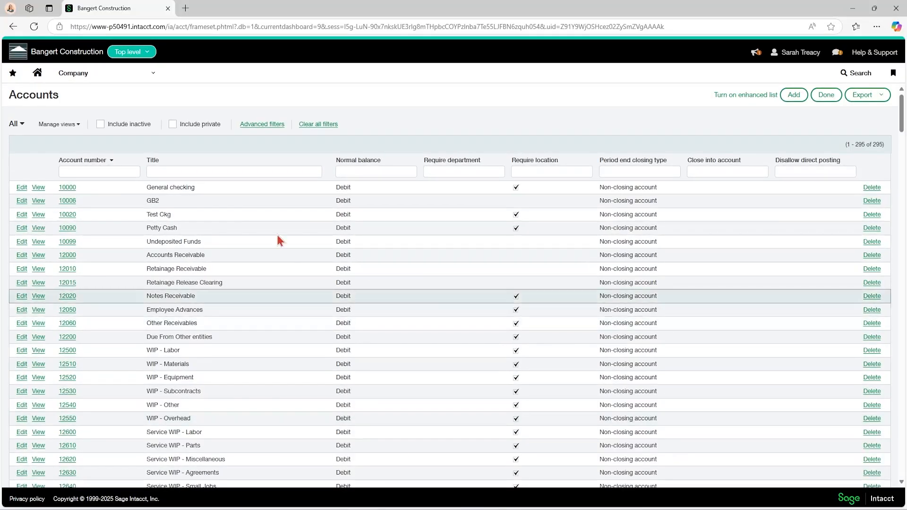
left_click(81, 77)
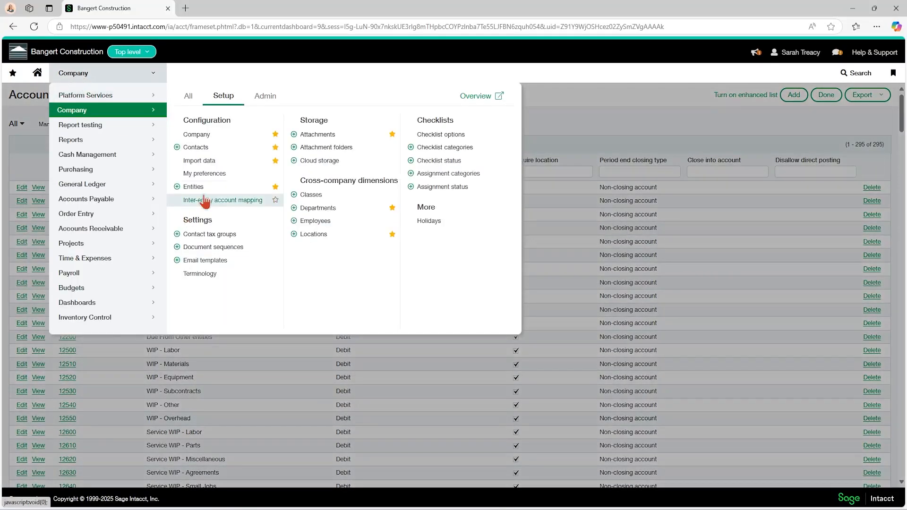
left_click(202, 187)
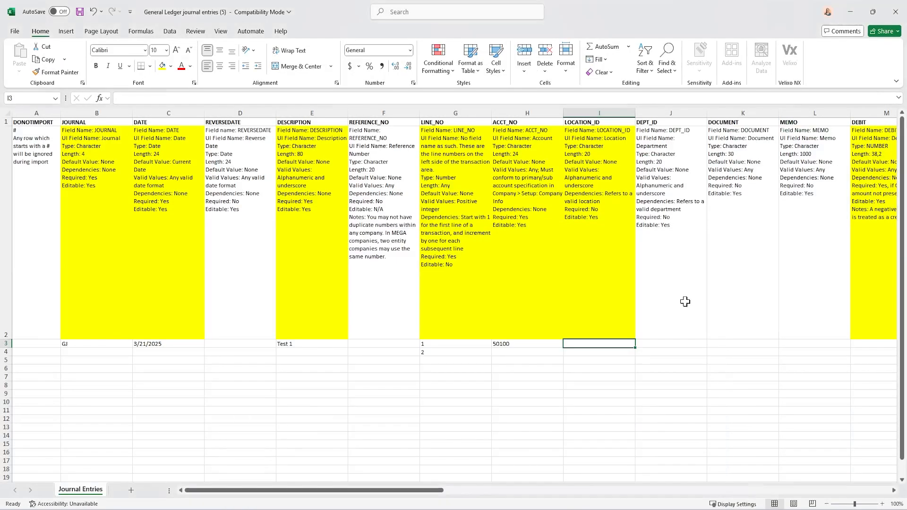
Return to Excel and enter E100 as the LOCATION_ID of line 1 in cell I3
left_click(853, 8)
type("E100")
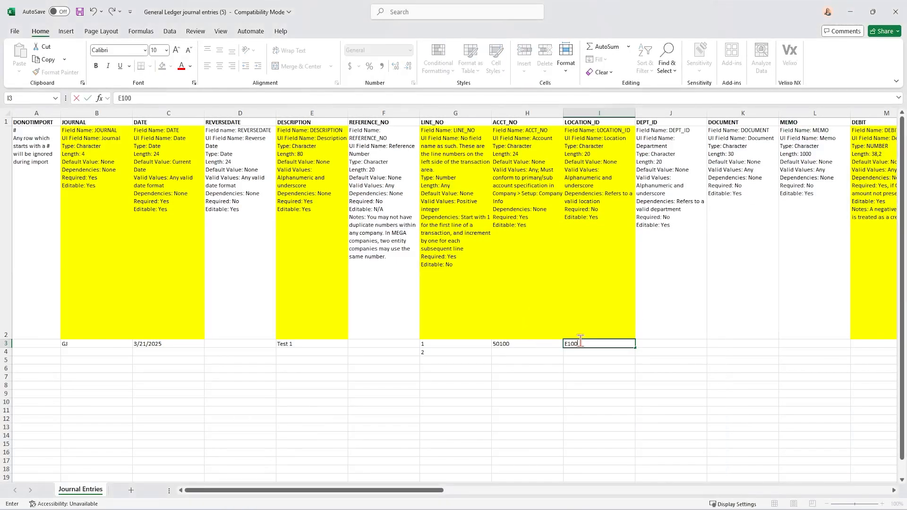
key("Tab")
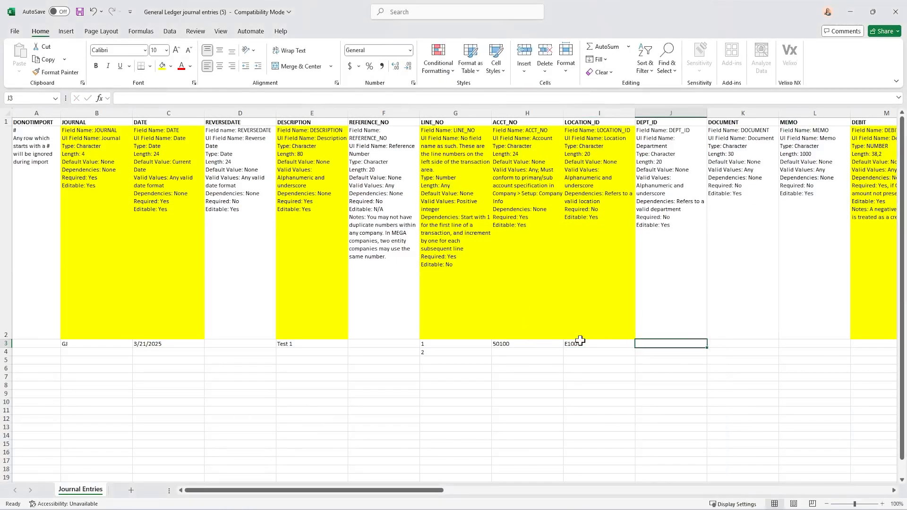
Enter 500 as the DEBIT amount of line 1 in cell M3
left_click(508, 352)
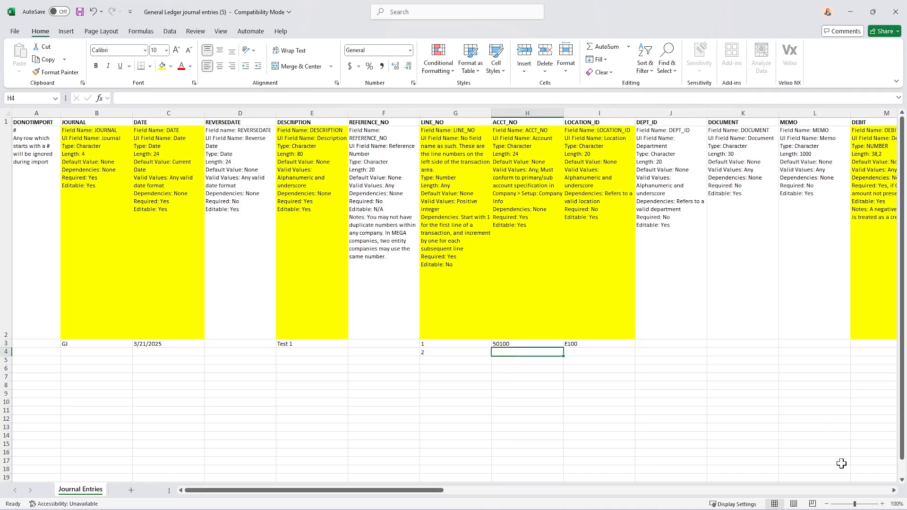
left_click(893, 491)
left_click(894, 491)
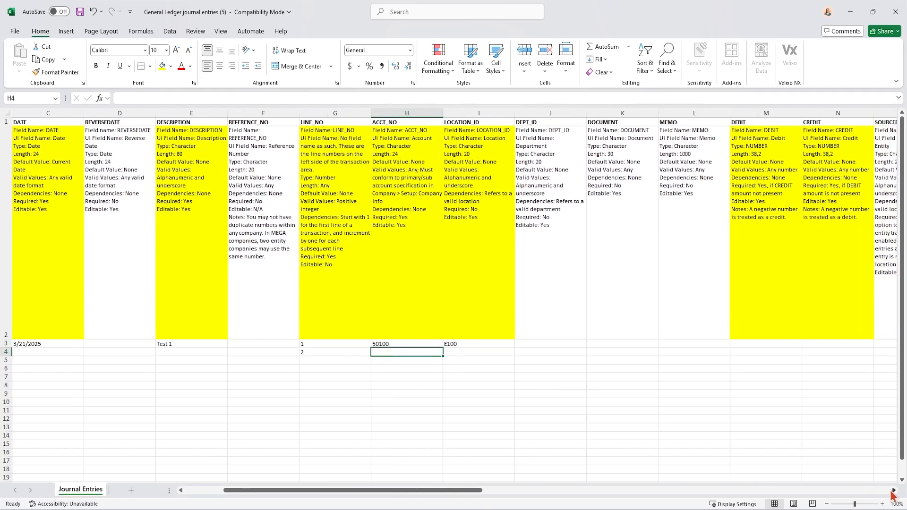
left_click(894, 491)
left_click(894, 491)
left_click(893, 491)
left_click(355, 203)
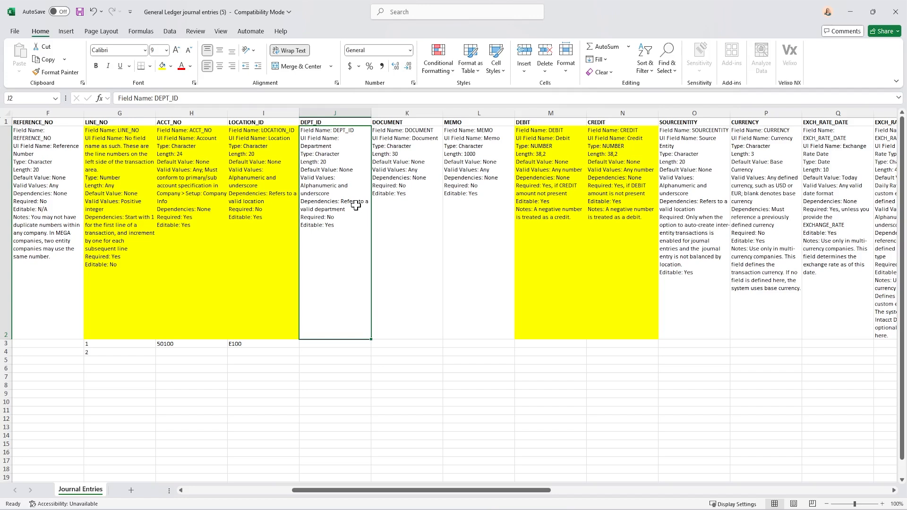
left_click(540, 342)
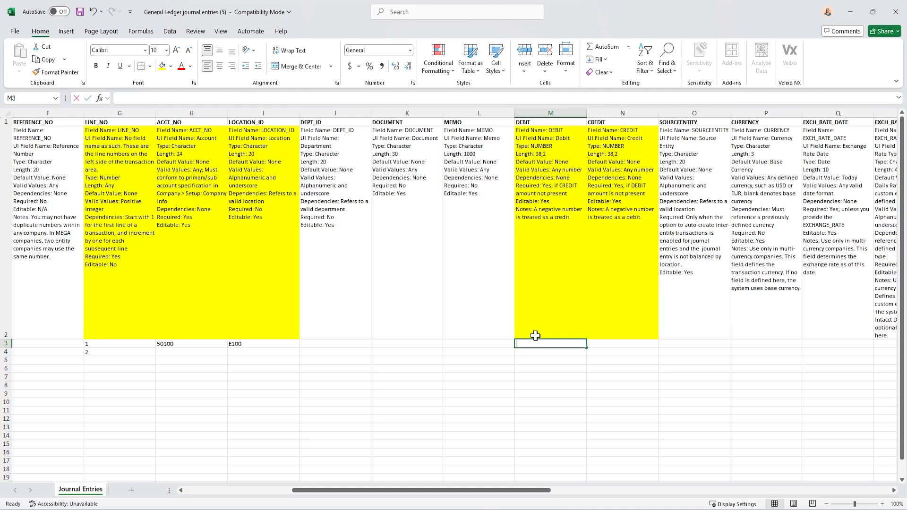
type("500")
key("Tab")
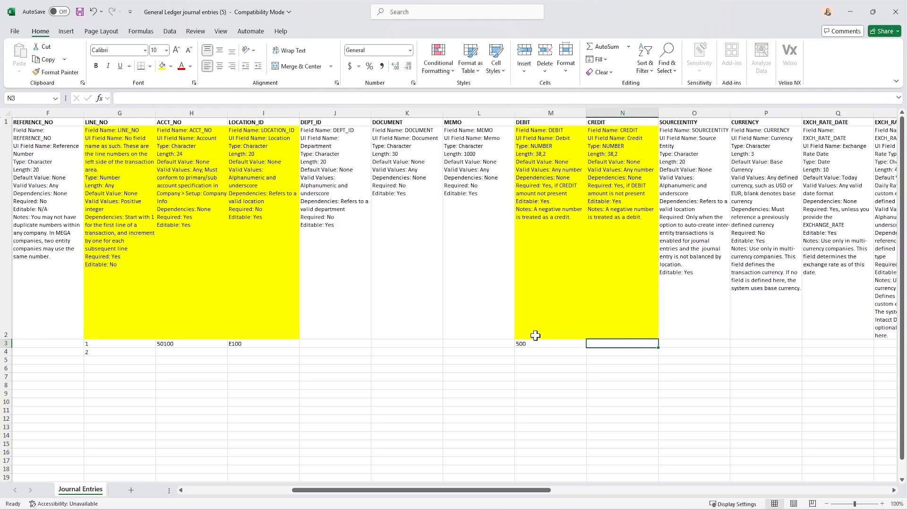
Review the STATE and BILLABLE field descriptions and enter T as the BILLABLE value of line 1 in cell V3
left_click(894, 490)
left_click(894, 490)
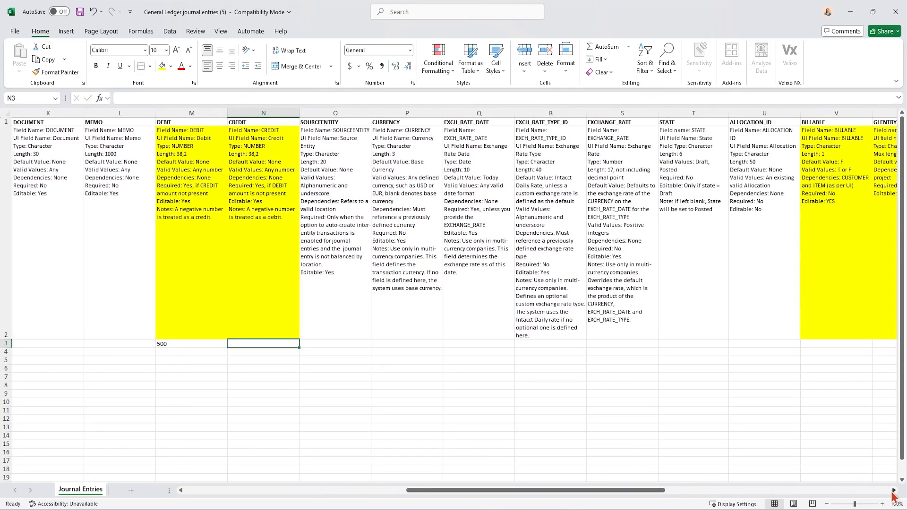
left_click(894, 491)
left_click(894, 490)
left_click(894, 491)
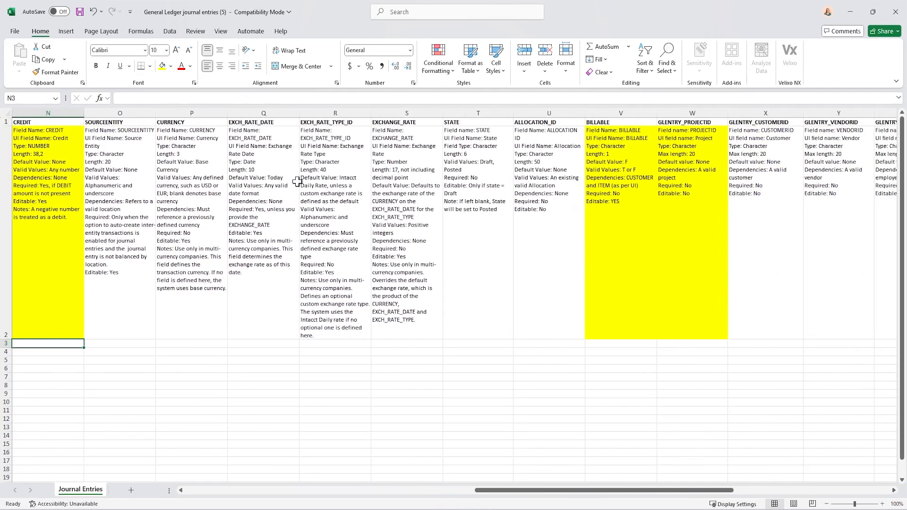
left_click(474, 181)
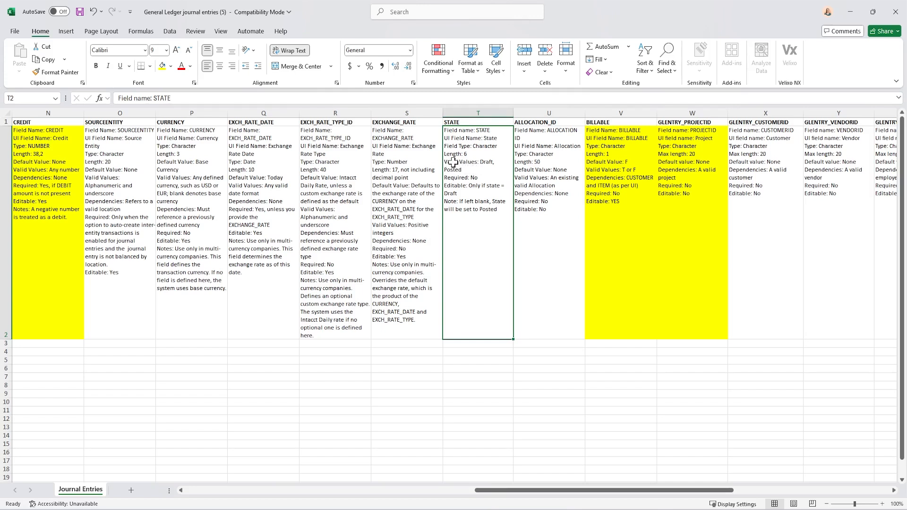
left_click(627, 164)
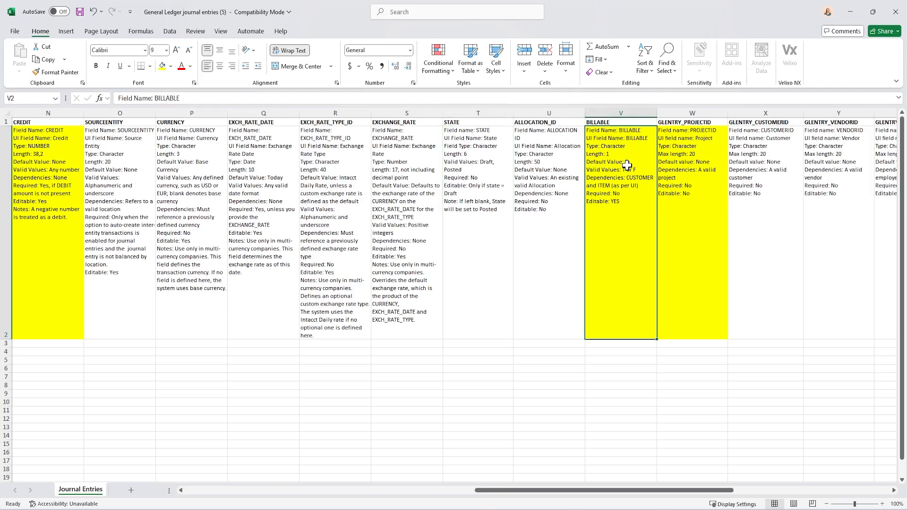
left_click_drag(521, 490, 579, 493)
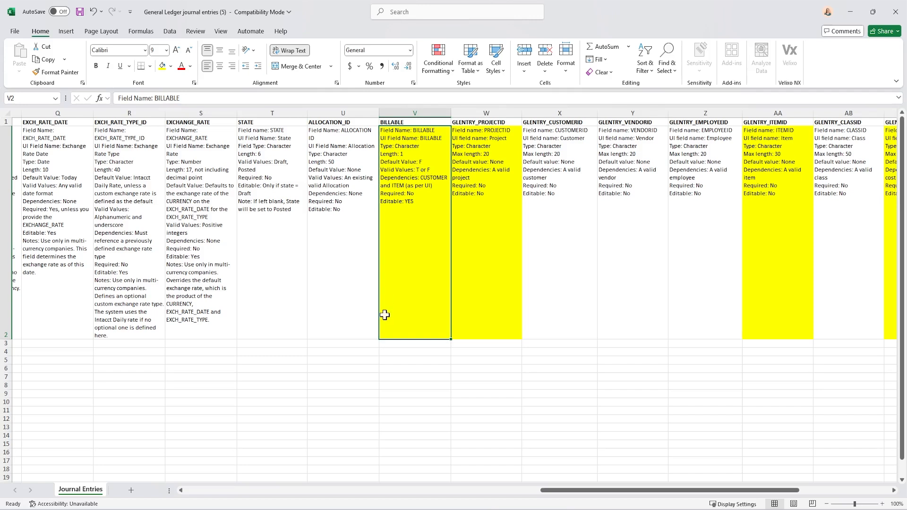
left_click(390, 342)
type("T")
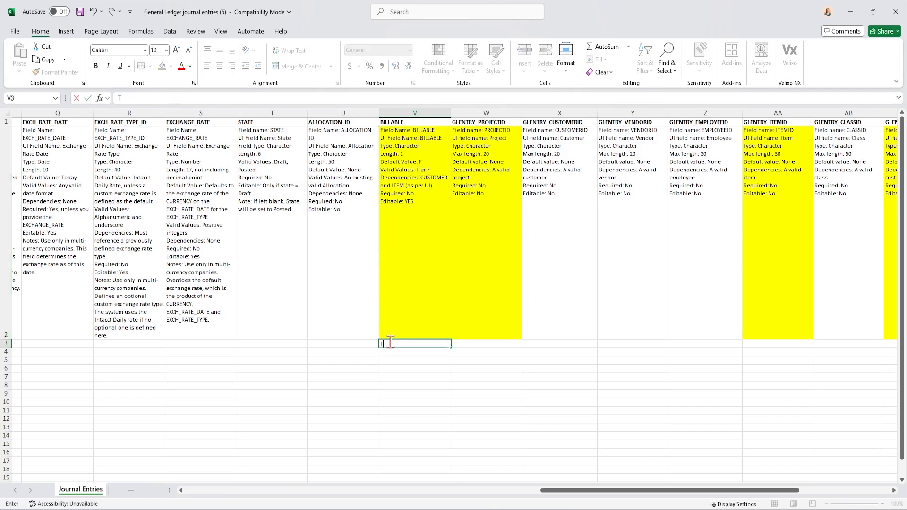
key("Tab")
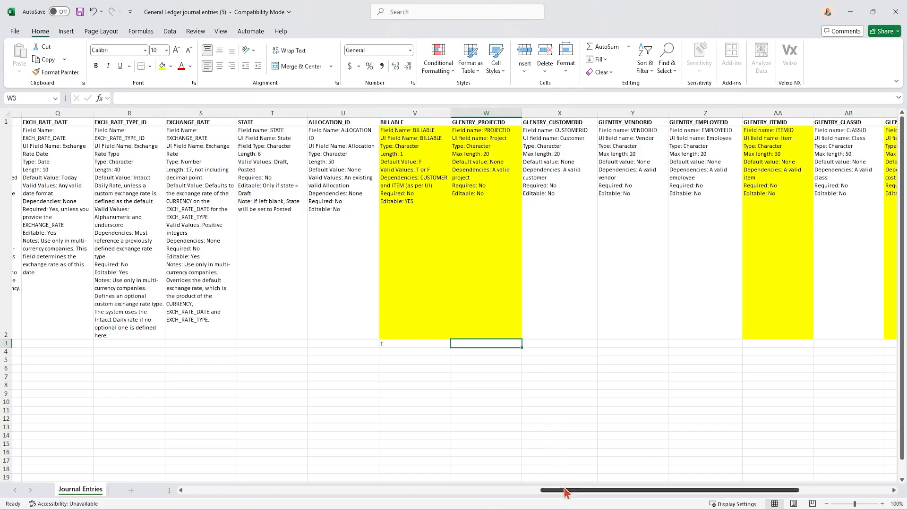
Copy project ID 22-129 from Sage Intacct's Projects list and paste it in Excel as line 1's GLENTRY_PROJECTID in cell W3
left_click_drag(548, 490, 613, 490)
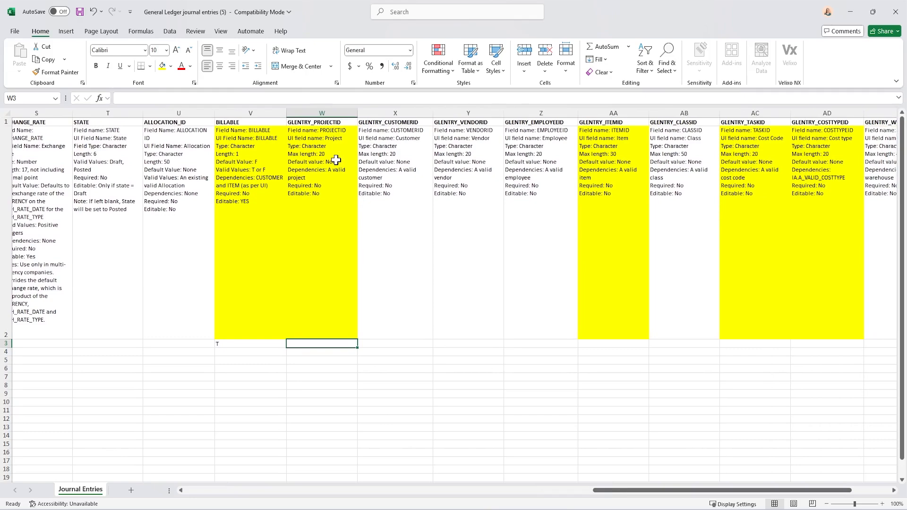
mouse_move(507, 509)
left_click(409, 487)
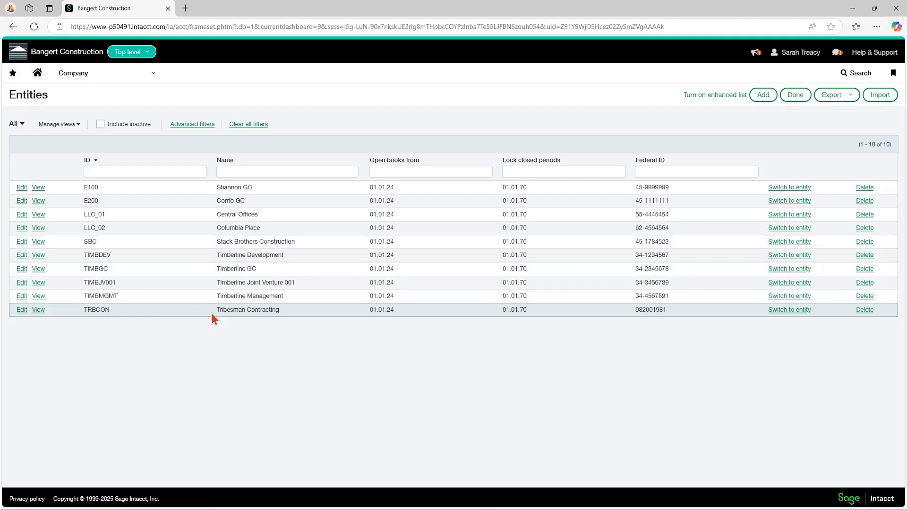
left_click(80, 75)
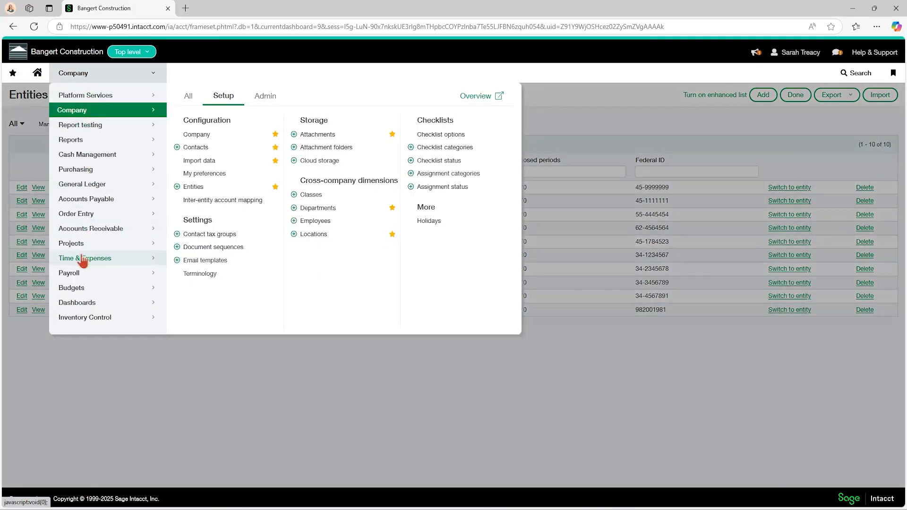
mouse_move(81, 243)
left_click(189, 98)
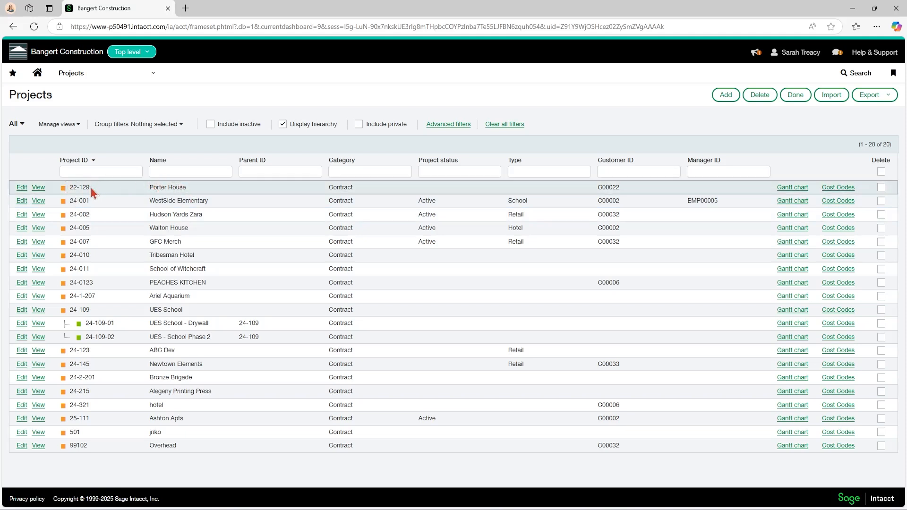
left_click_drag(89, 187, 71, 185)
key("ctrl+c")
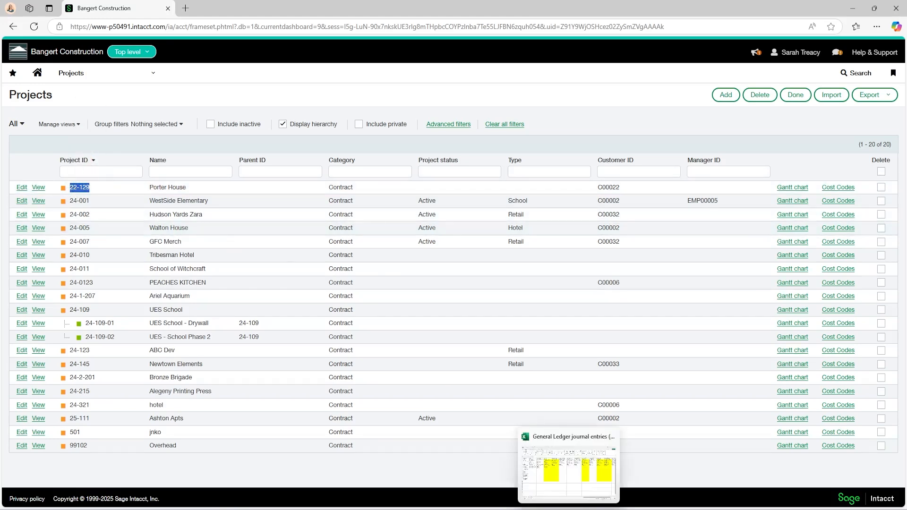
left_click(574, 468)
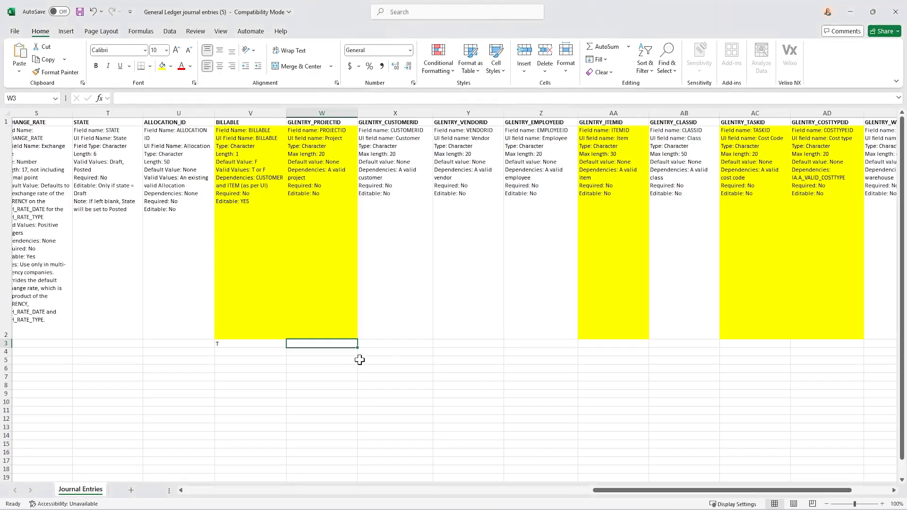
key("ctrl+v")
Select GLENTRY_ITEMID cell AA3, switch to Sage Intacct, and look through the cost codes of project 22-129
key("Right")
key("Right")
key("Right")
key("Right")
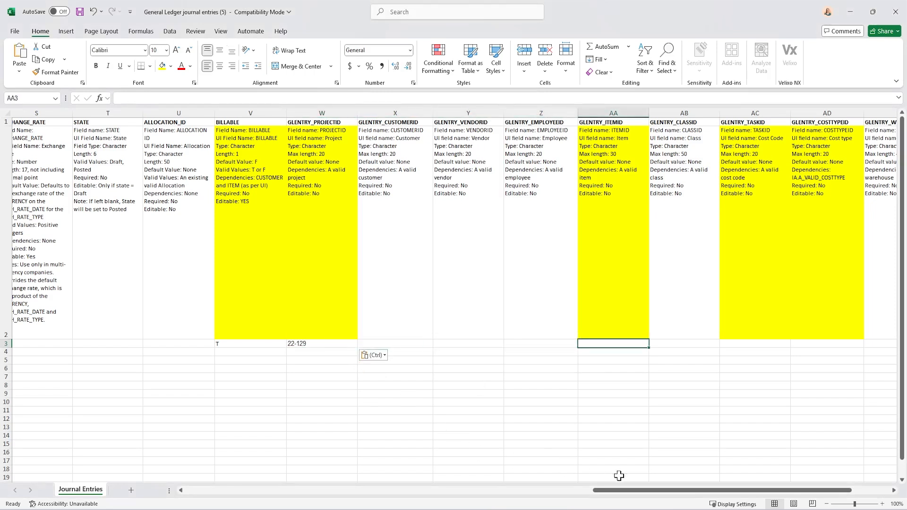
left_click_drag(622, 491, 660, 491)
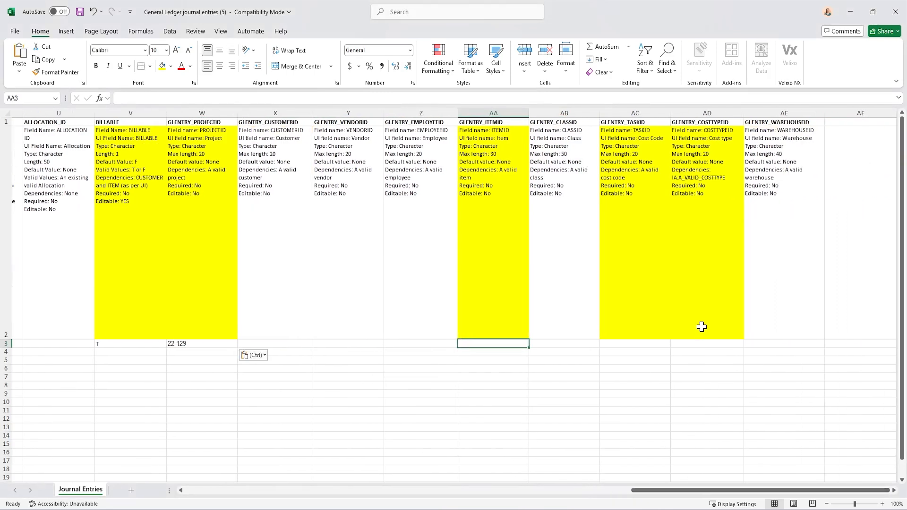
left_click(850, 11)
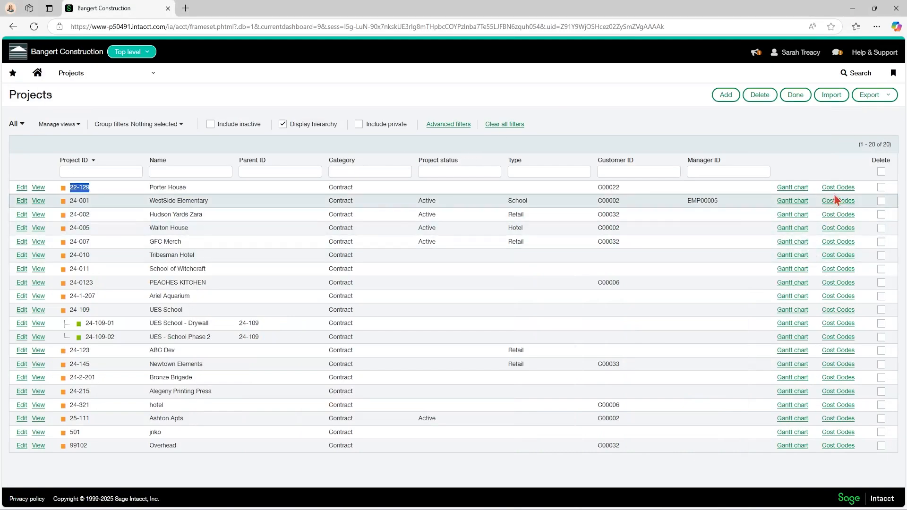
scroll(361, 275, "down", 2)
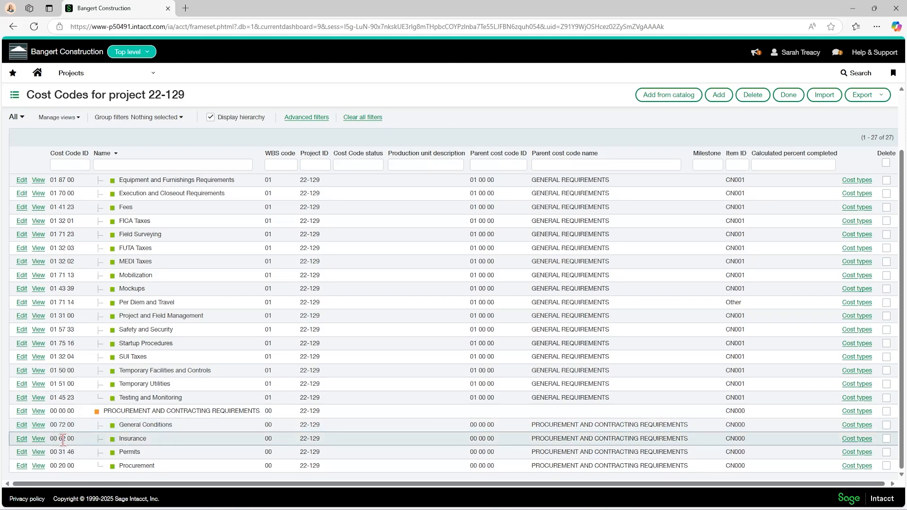
Return to Excel and enter 00 62 00 as the GLENTRY_ITEMID of line 1 in cell AA3
key("alt+Tab")
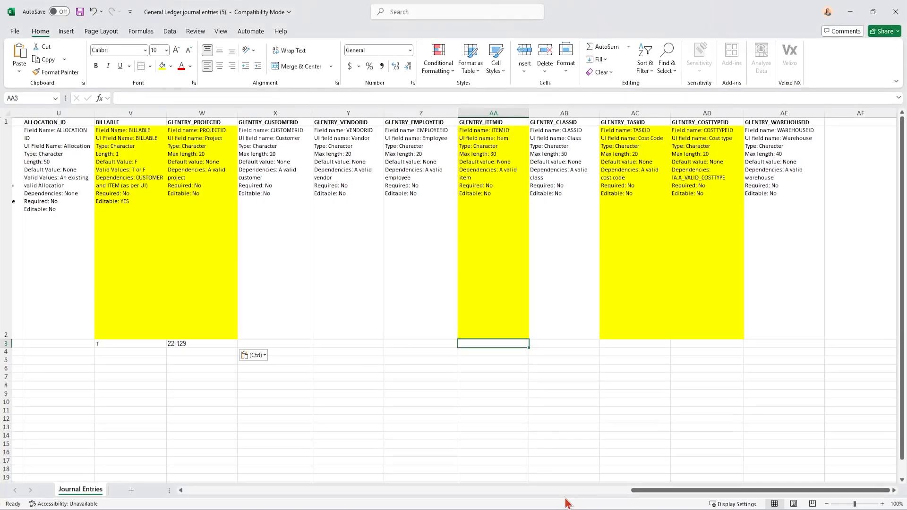
type("00")
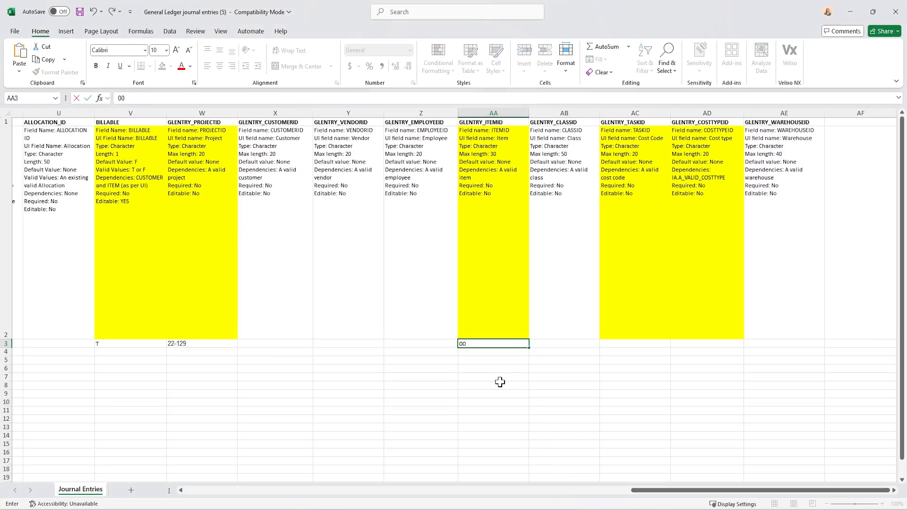
type(" 62 00")
key("Tab")
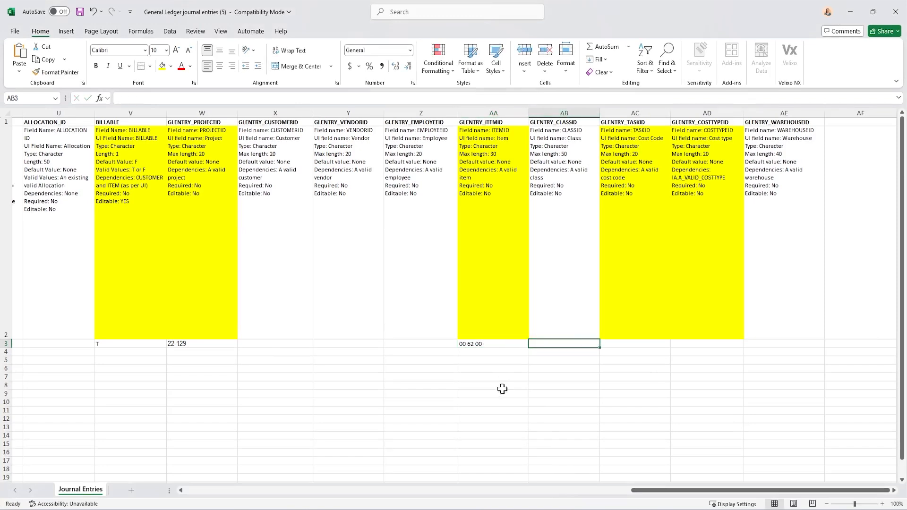
Switch to Sage Intacct and view the cost types for the Insurance cost code 00 62 00
mouse_move(494, 500)
left_click(406, 468)
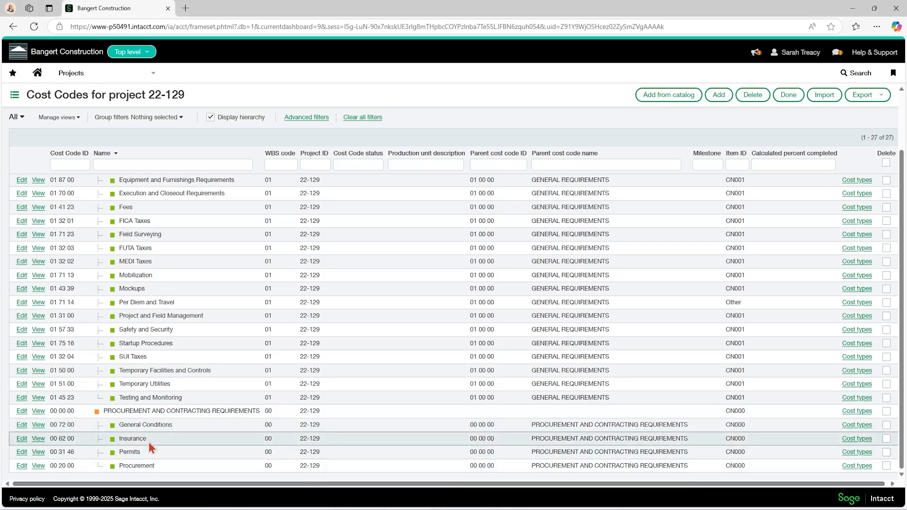
left_click(857, 438)
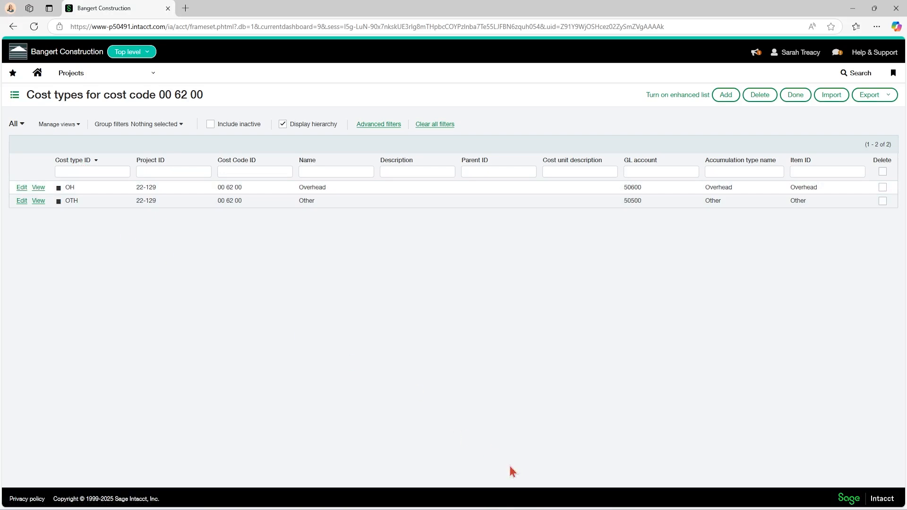
Return to Excel, enter 00 62 00 as the GLENTRY_TASKID in cell AC3, and clear the GLENTRY_ITEMID cell AA3
left_click(554, 495)
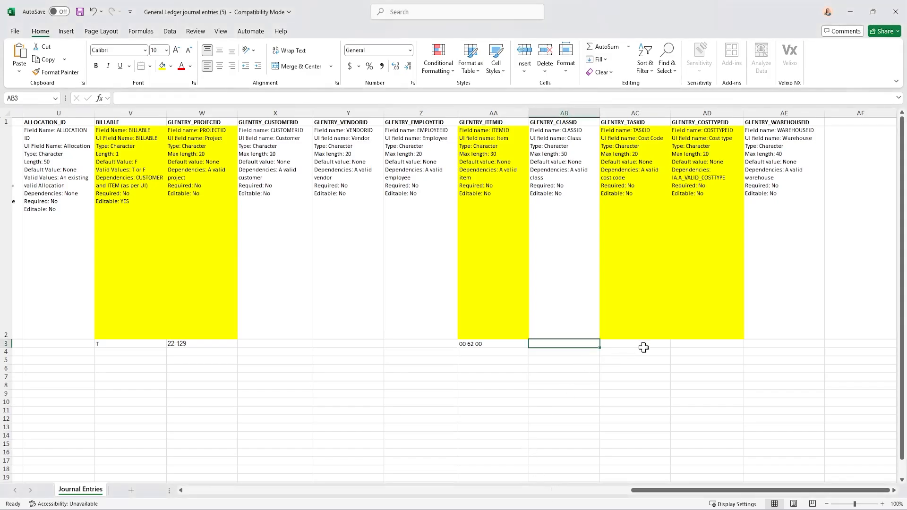
left_click(702, 353)
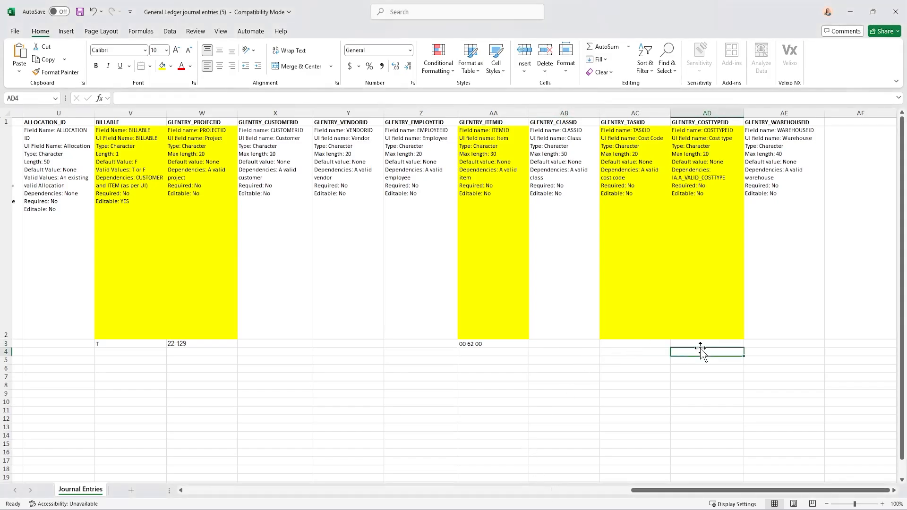
left_click(637, 346)
type("00 62 00")
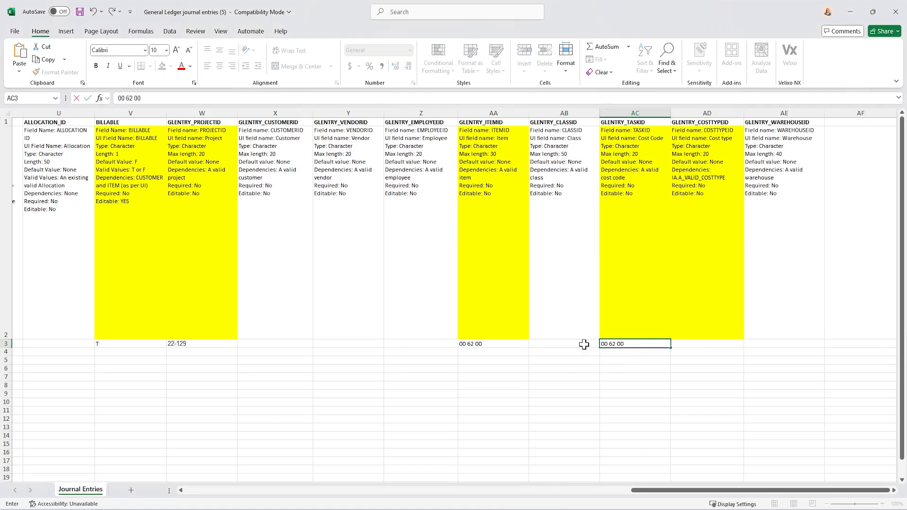
left_click(509, 347)
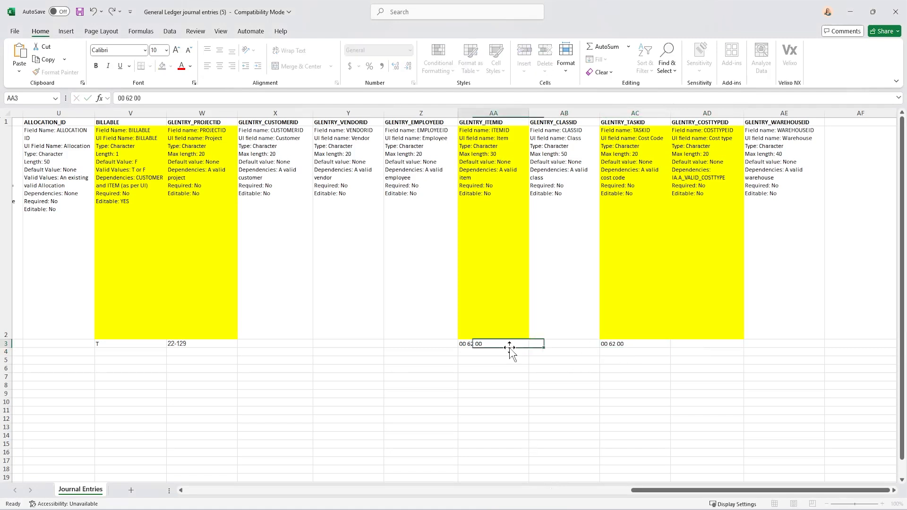
key("Delete")
Enter OTH as the GLENTRY_COSTTYPEID of line 1 in cell AD3
key("Right")
key("Right")
key("Tab")
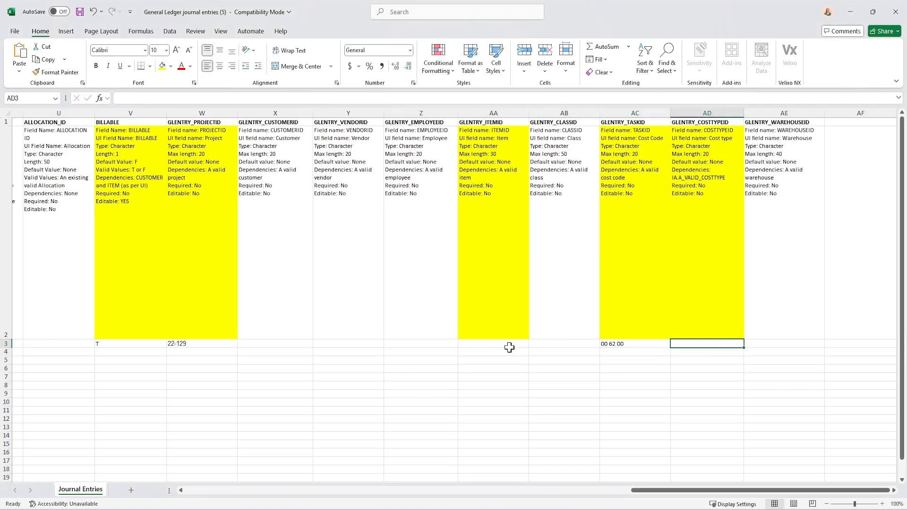
type("OTH")
key("Return")
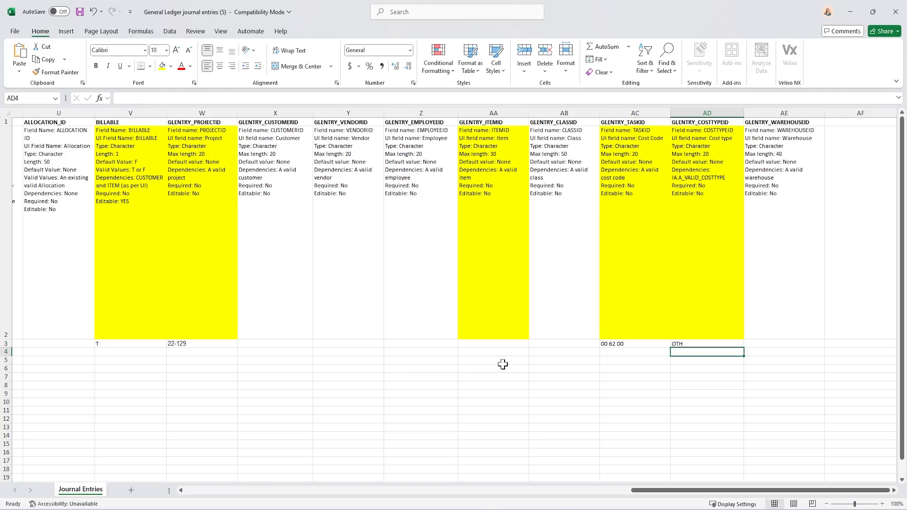
Switch to Sage Intacct and view the item record assigned to the OTH cost type of cost code 00 62 00
mouse_move(507, 509)
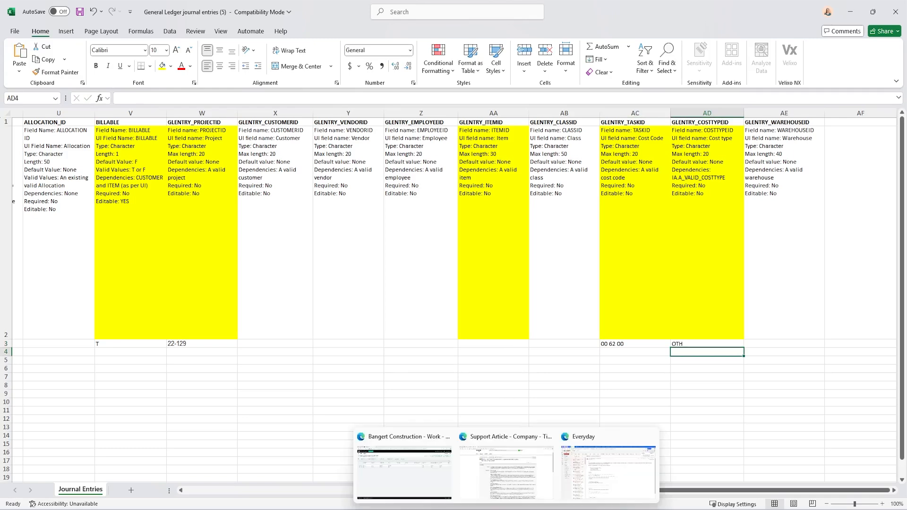
left_click(448, 489)
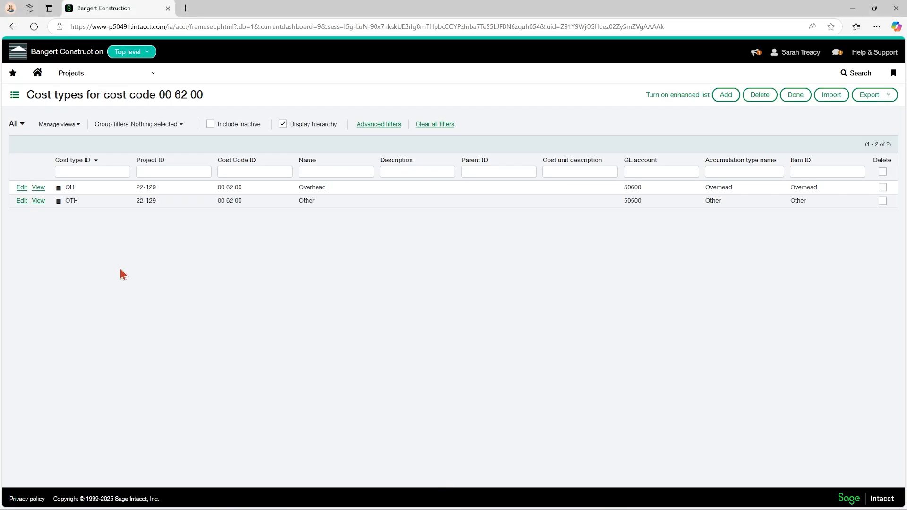
left_click(21, 204)
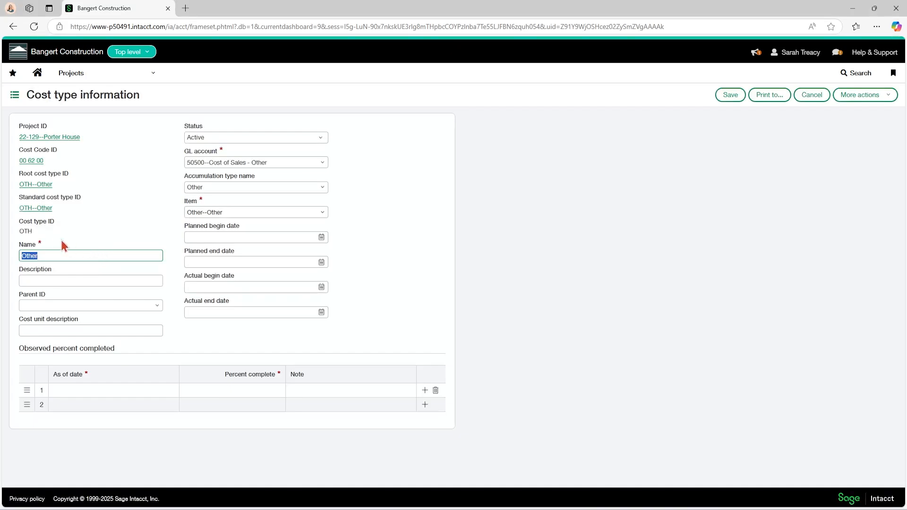
left_click(322, 213)
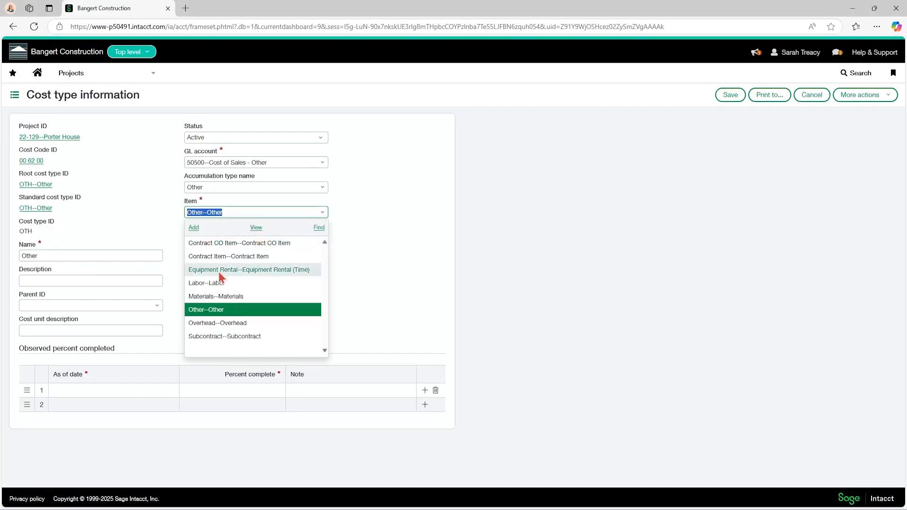
left_click(256, 228)
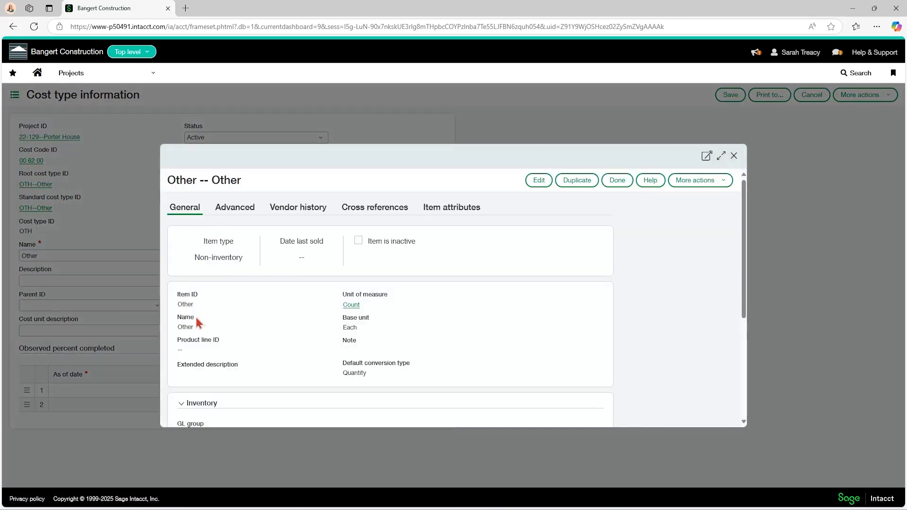
Return to Excel and enter Other as the GLENTRY_ITEMID of line 1 in cell AA3
left_click(569, 509)
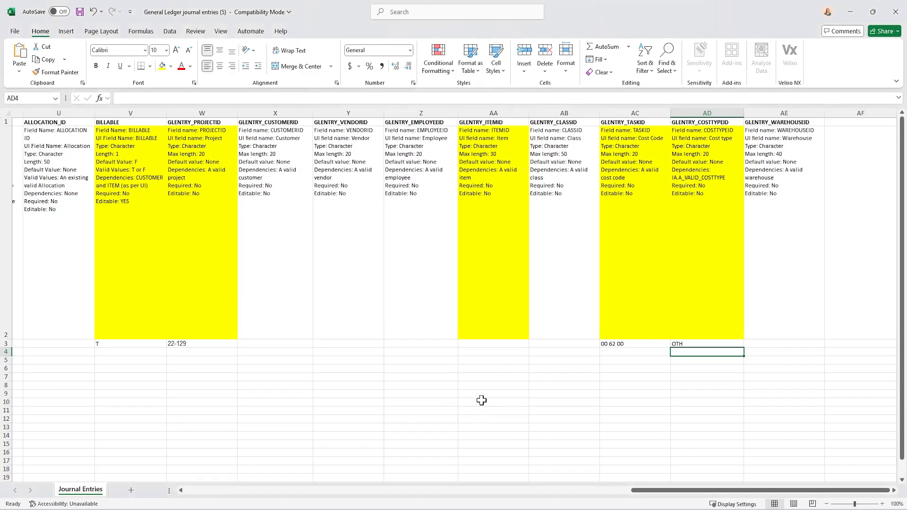
left_click(474, 346)
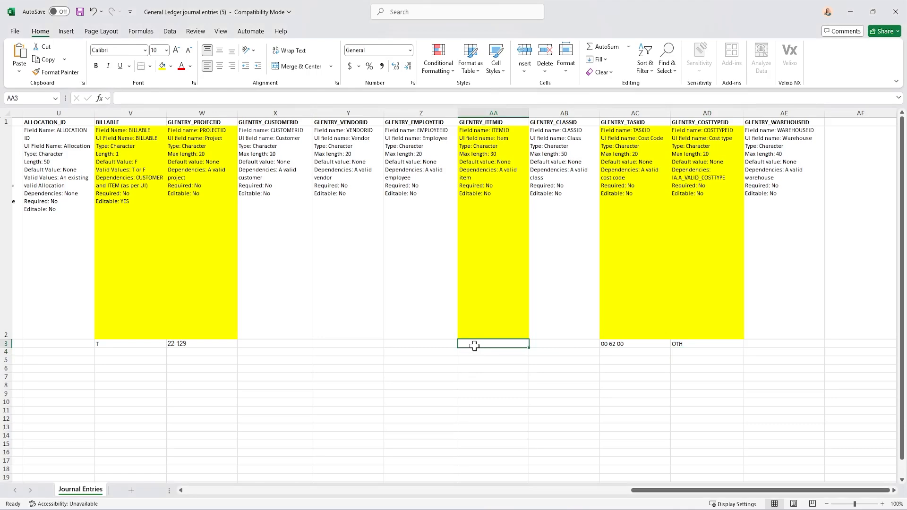
type("Other")
key("Return")
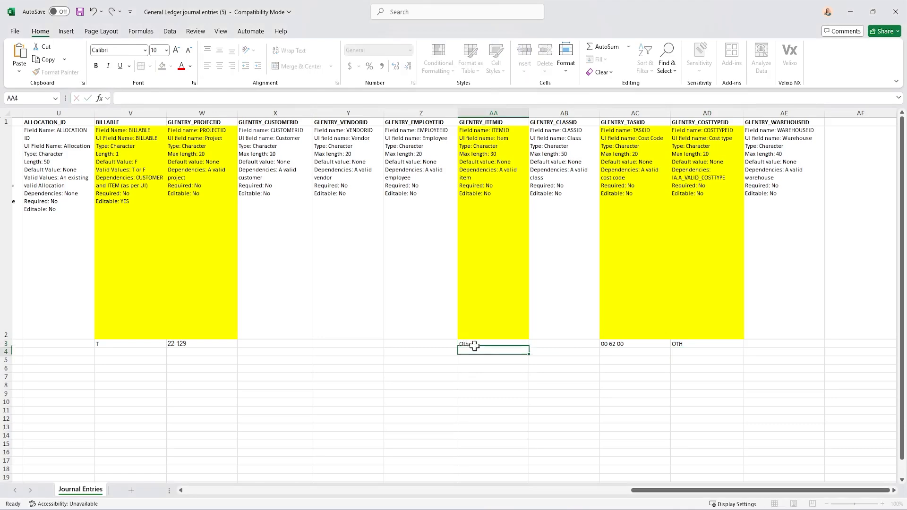
Enter 500 as the CREDIT amount of line 2 in cell N4
left_click_drag(682, 490, 335, 480)
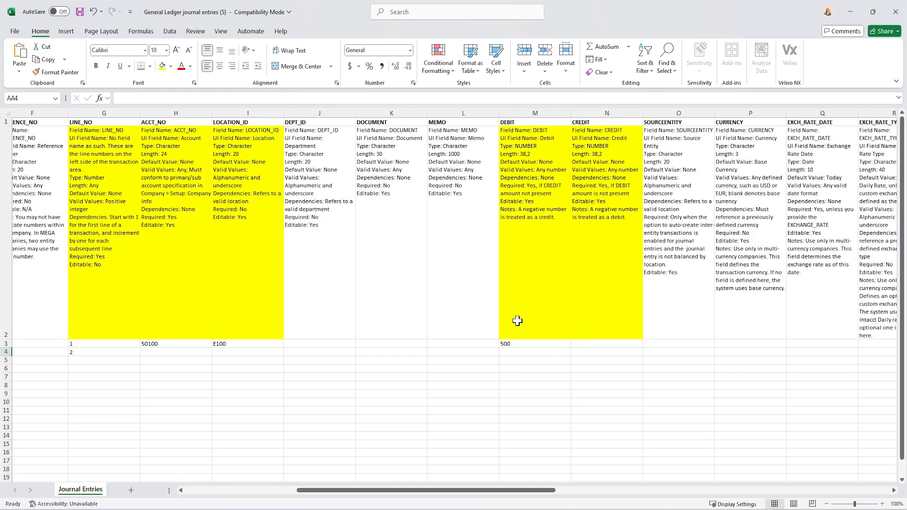
left_click(513, 352)
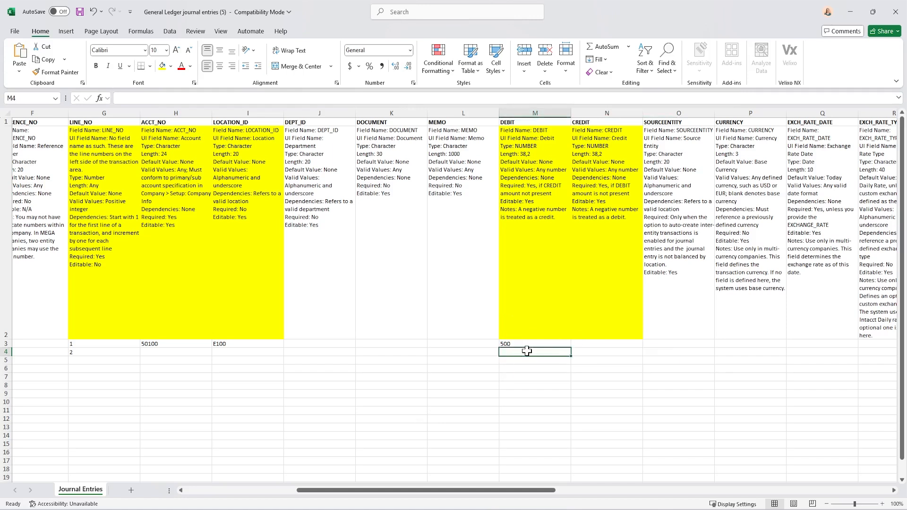
left_click(590, 353)
type("500")
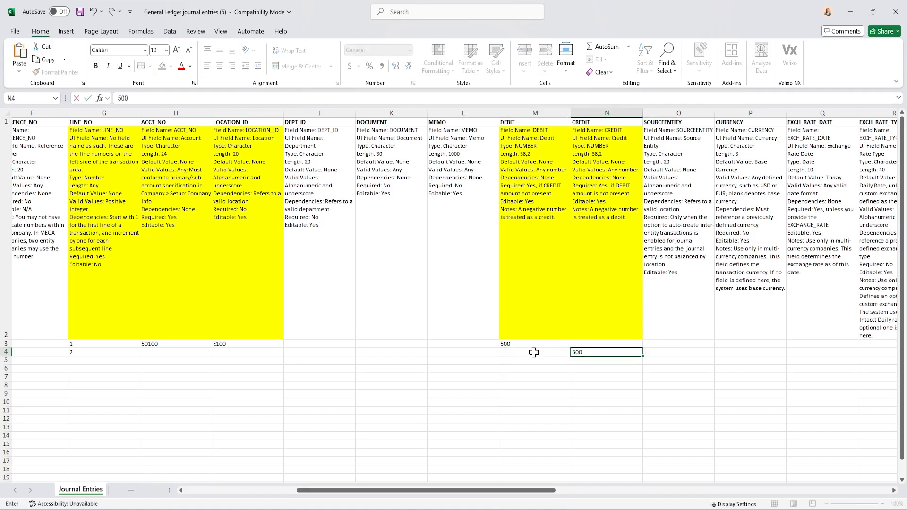
For line 2, enter E100 as the LOCATION_ID in cell I4 and 10000 as the ACCT_NO in cell H4
key("Left")
key("Left")
key("Left")
key("Left")
key("Left")
key("Left")
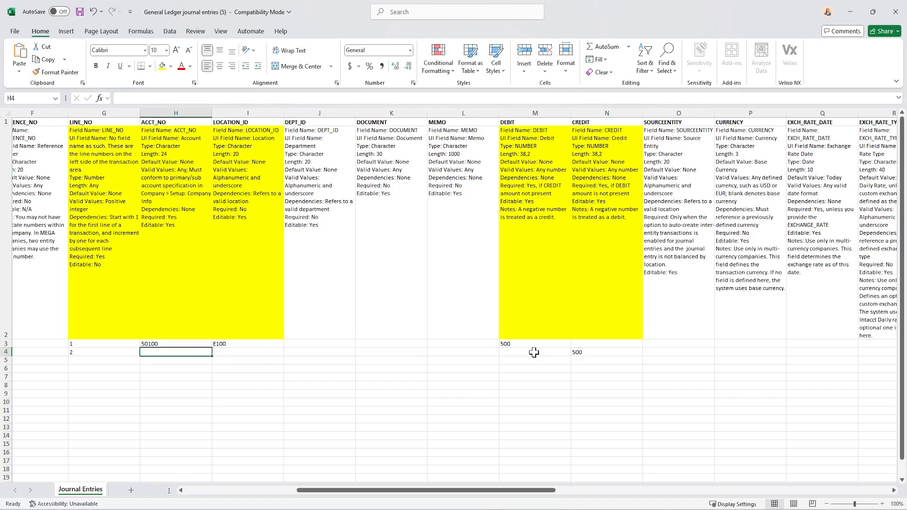
key("Right")
type("E100")
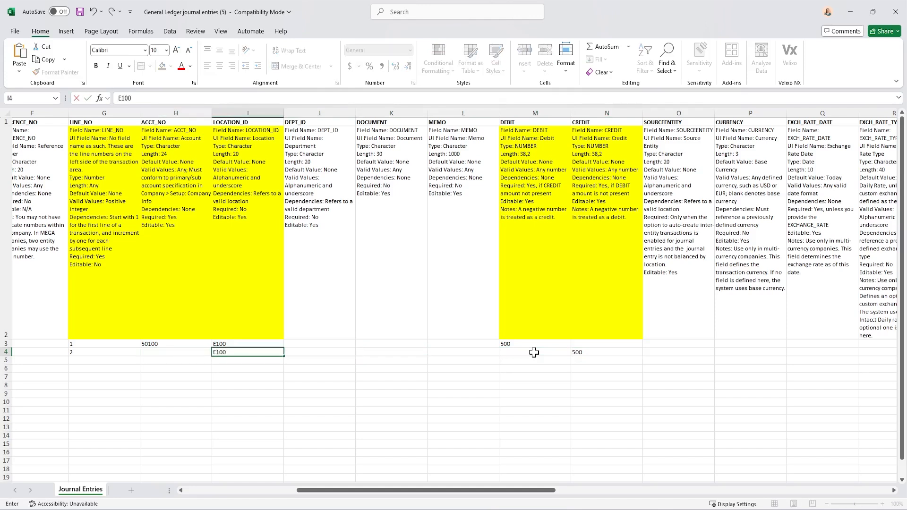
key("Left")
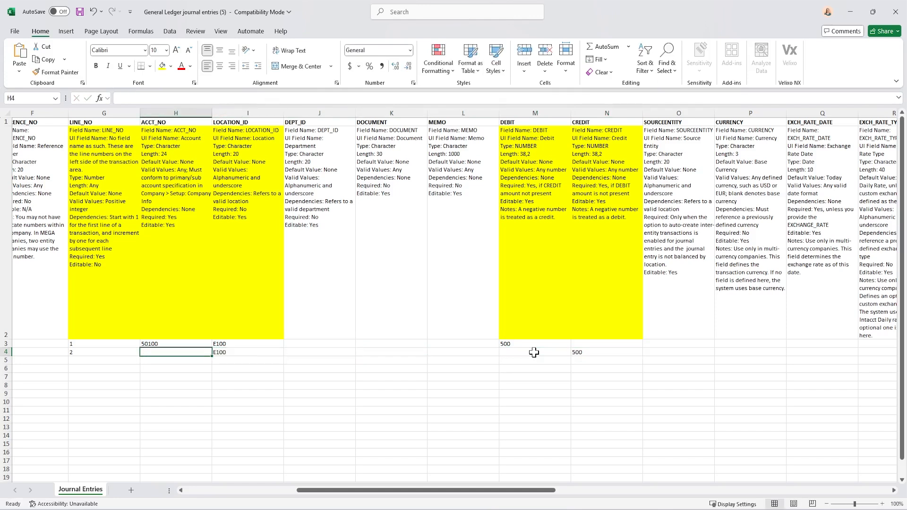
type("1000")
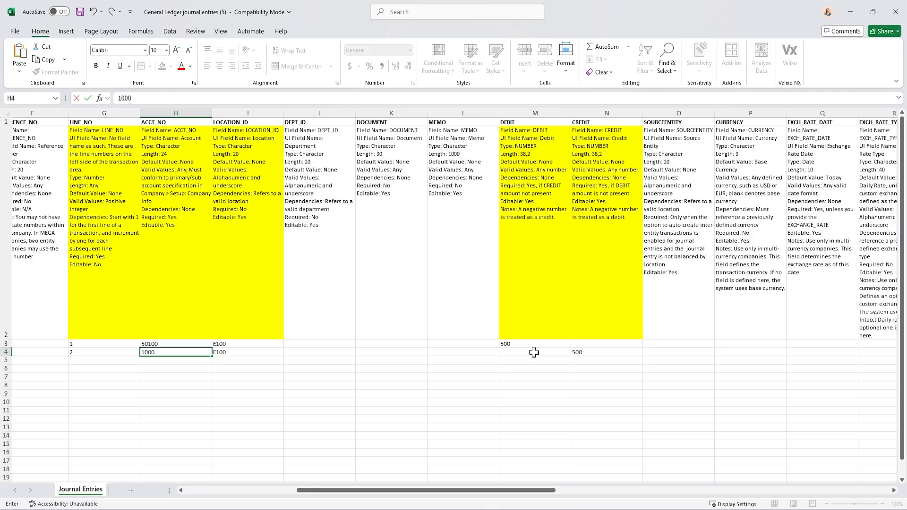
type("0")
key("Right")
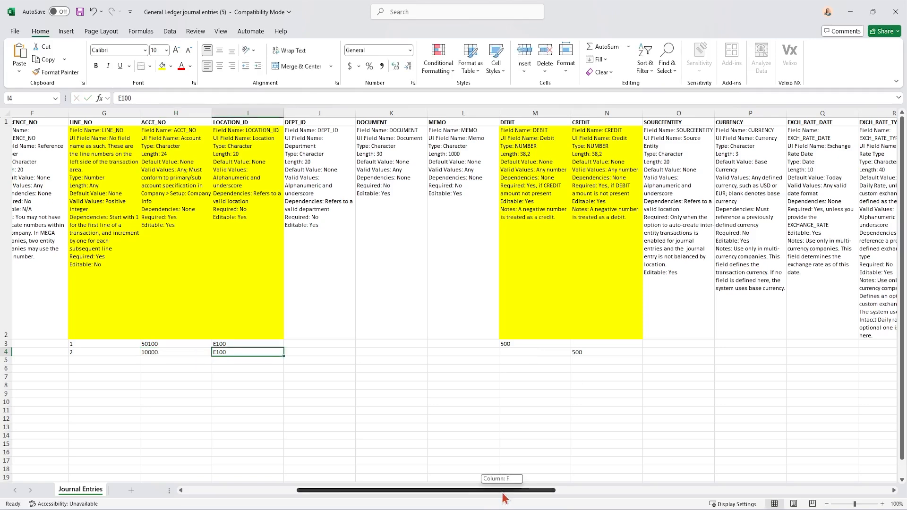
Review the journal, date, description and line number entries in rows 3 and 4 of the template
left_click_drag(505, 490, 312, 492)
left_click(70, 346)
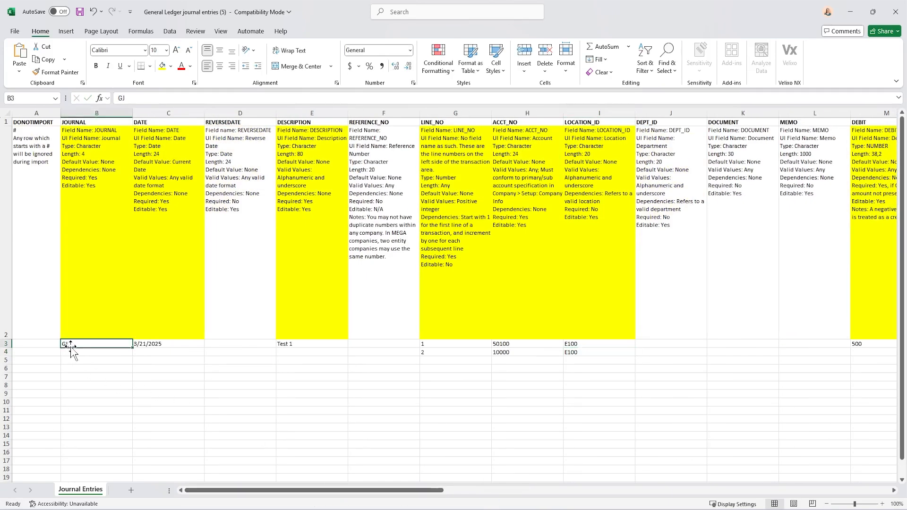
left_click(146, 344)
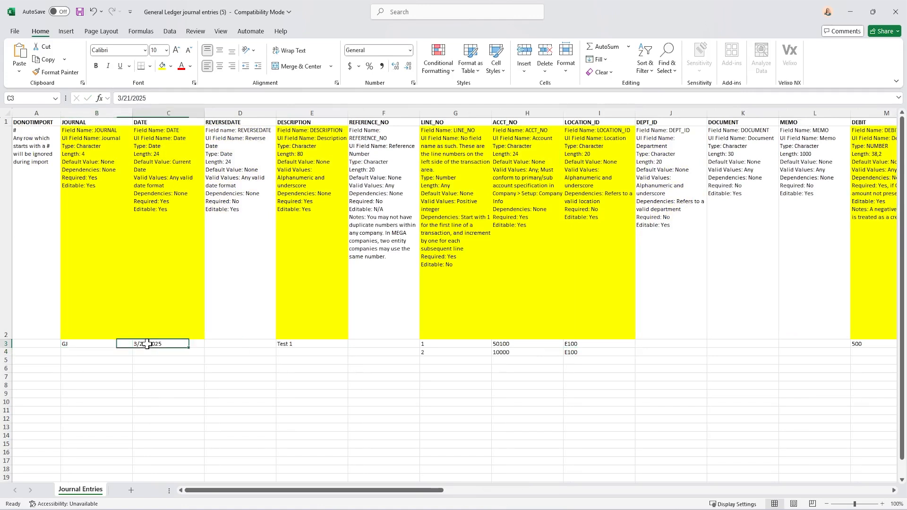
left_click(301, 344)
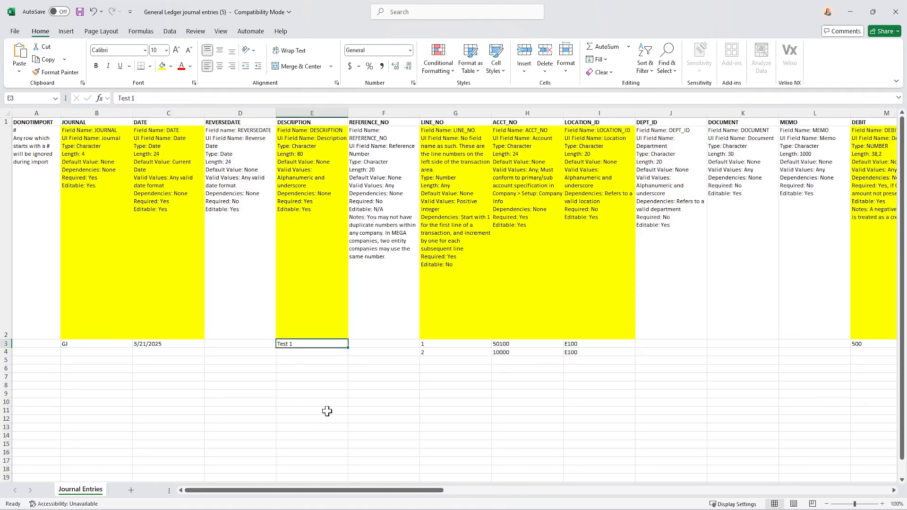
left_click(431, 346)
left_click(429, 354)
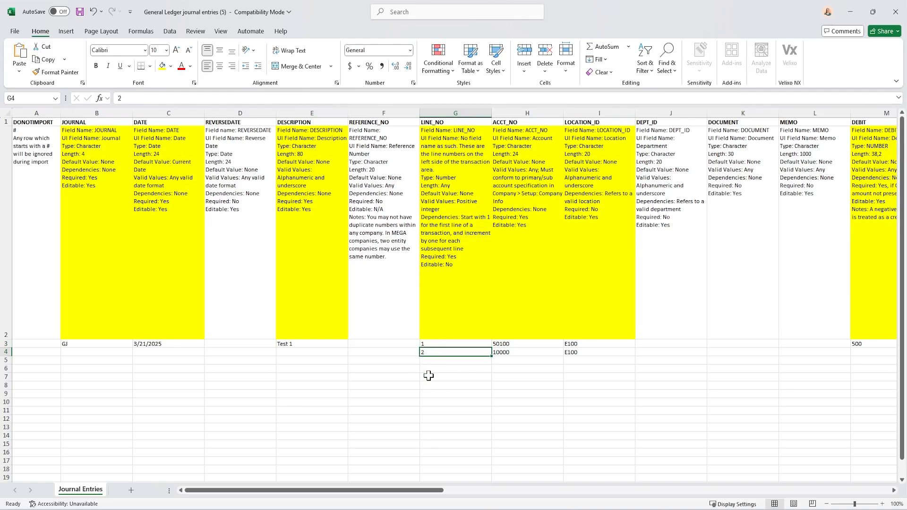
Review the unhighlighted customer, vendor, employee and class dimension columns, and return to the start of the sheet
left_click_drag(405, 496, 793, 493)
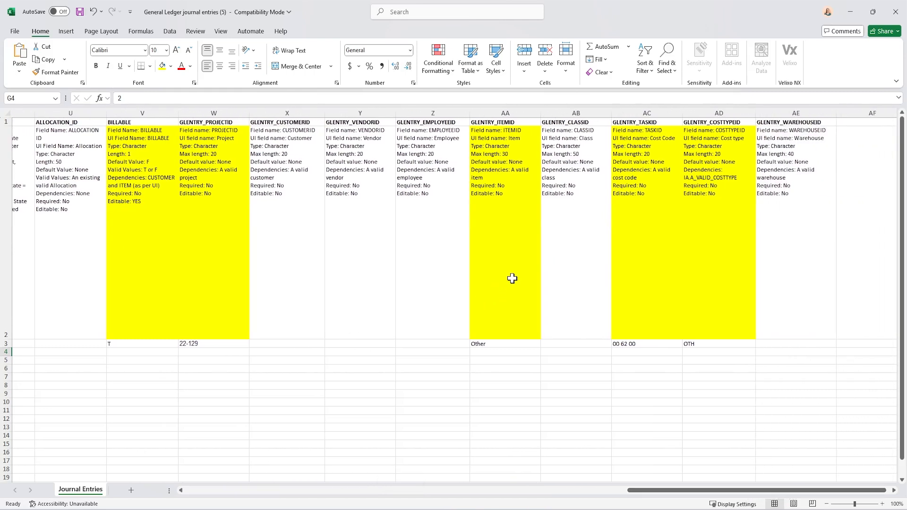
left_click(298, 276)
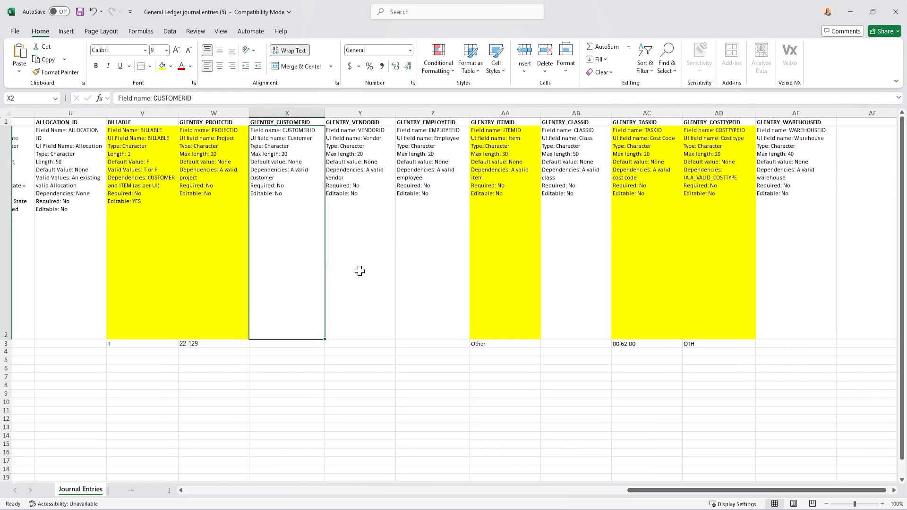
left_click(358, 271)
left_click(437, 268)
left_click(561, 268)
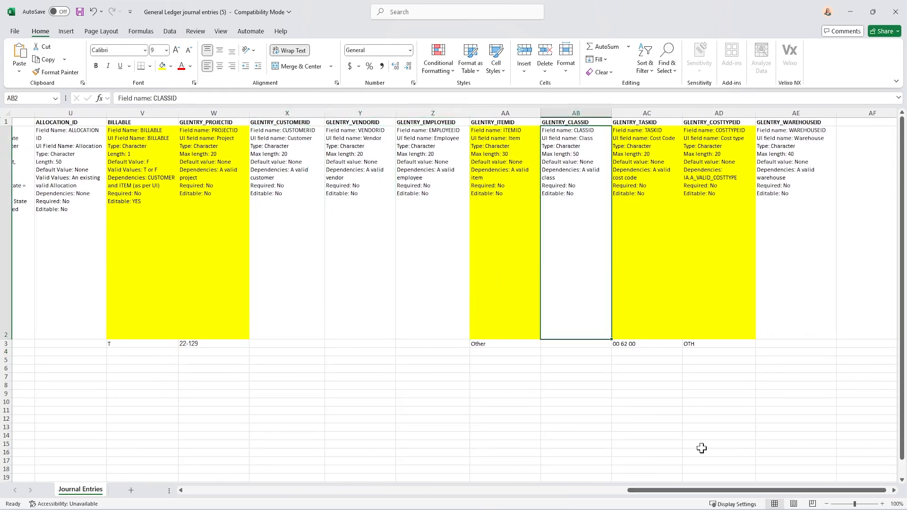
left_click_drag(680, 491, 208, 485)
left_click(281, 320)
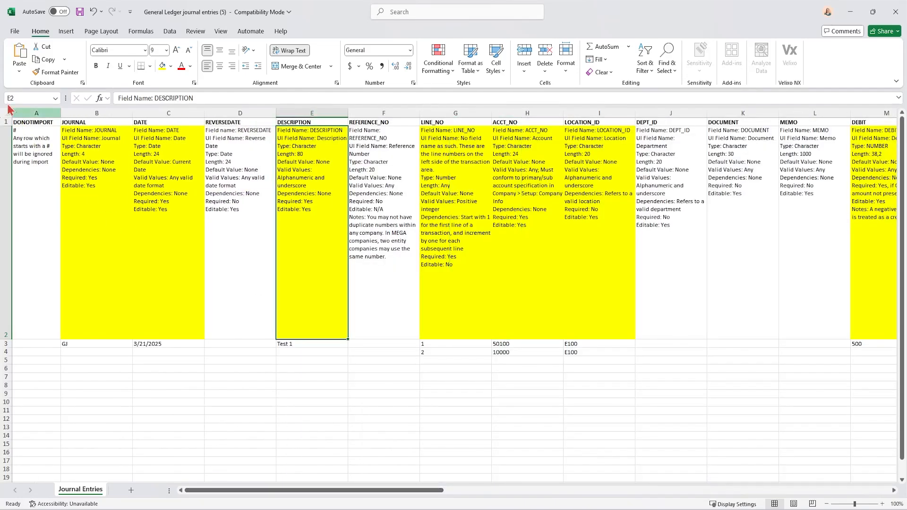
Save a copy of the completed template to the Desktop as GJ entry in CSV (Comma delimited) format
left_click(14, 31)
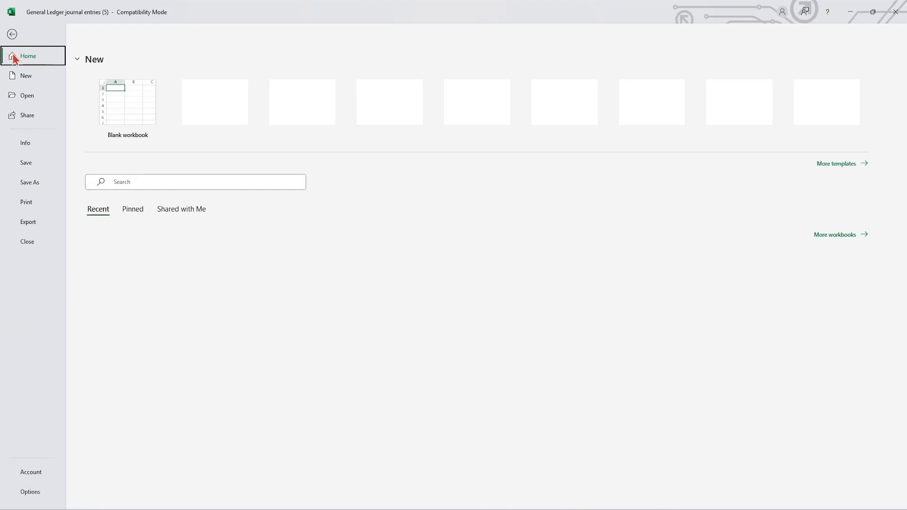
left_click(29, 183)
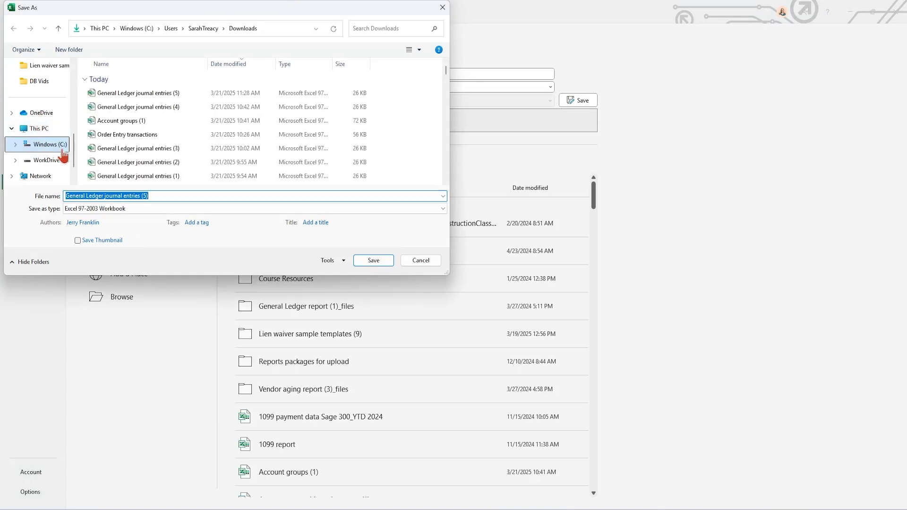
scroll(44, 145, "up", 3)
left_click(40, 132)
left_click(149, 195)
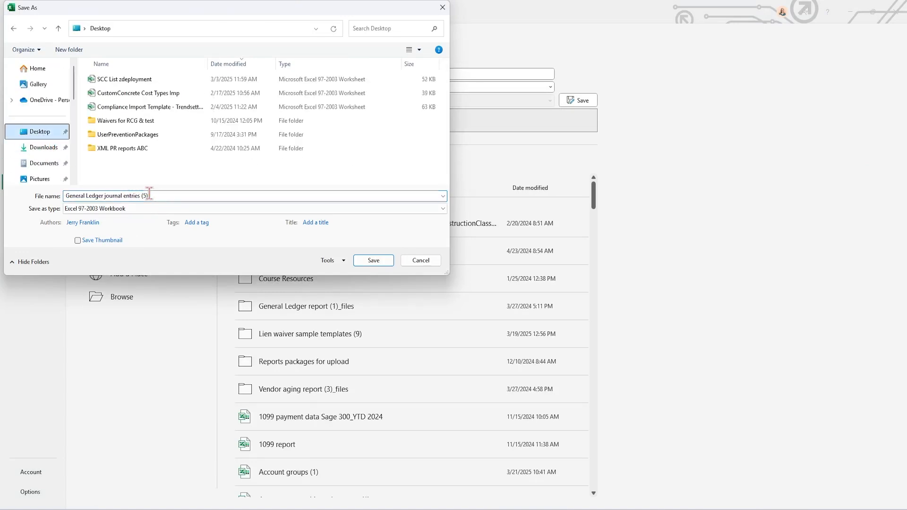
key("ctrl+a")
type("G")
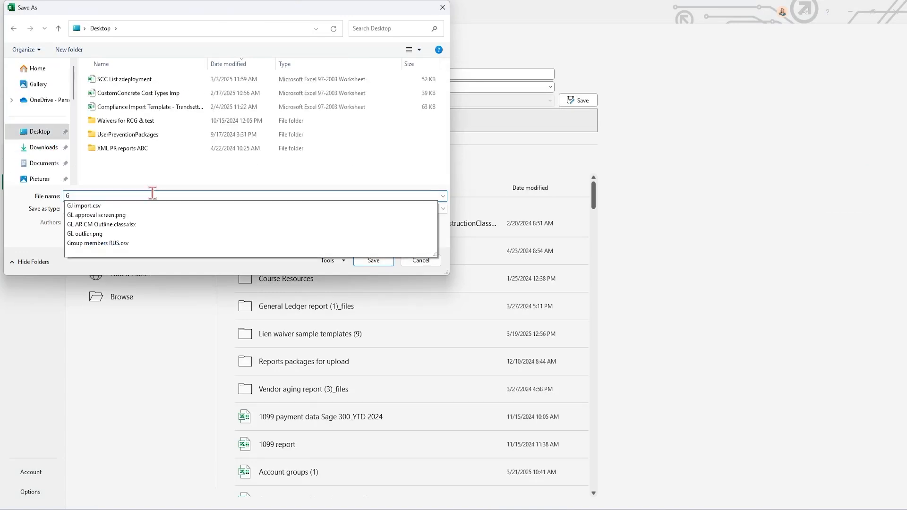
type("J entry")
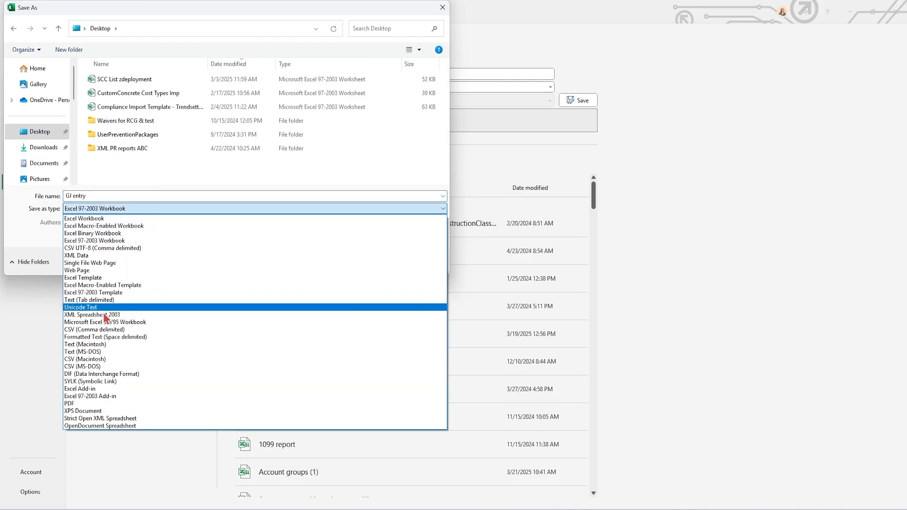
left_click(104, 329)
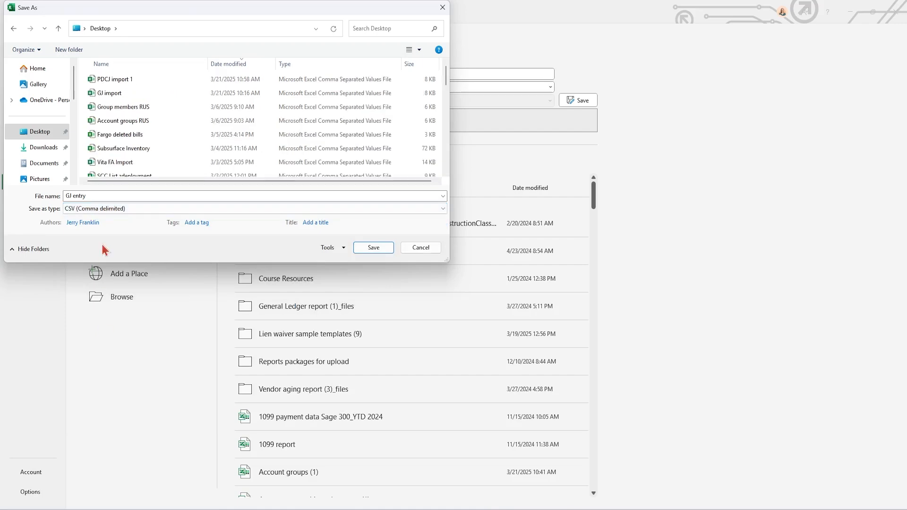
left_click(376, 250)
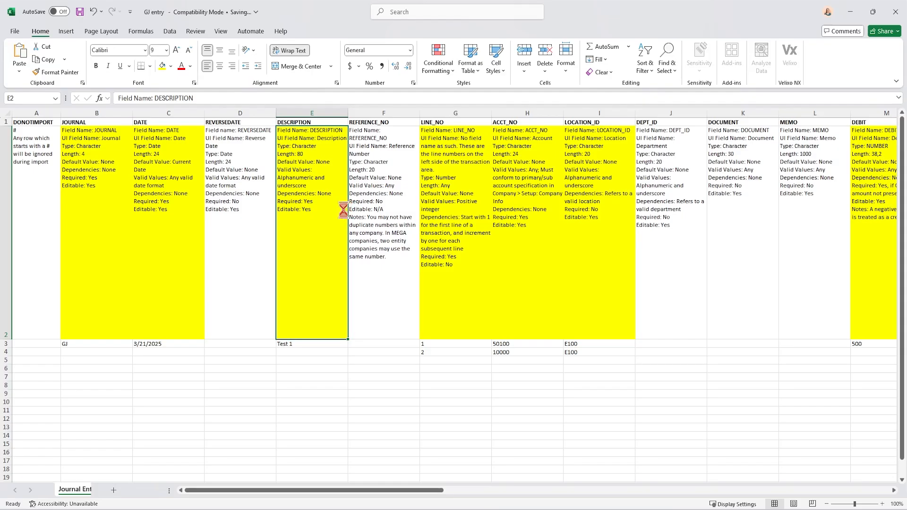
Switch to Sage Intacct and open the Import data page from the Company setup configuration
left_click(850, 13)
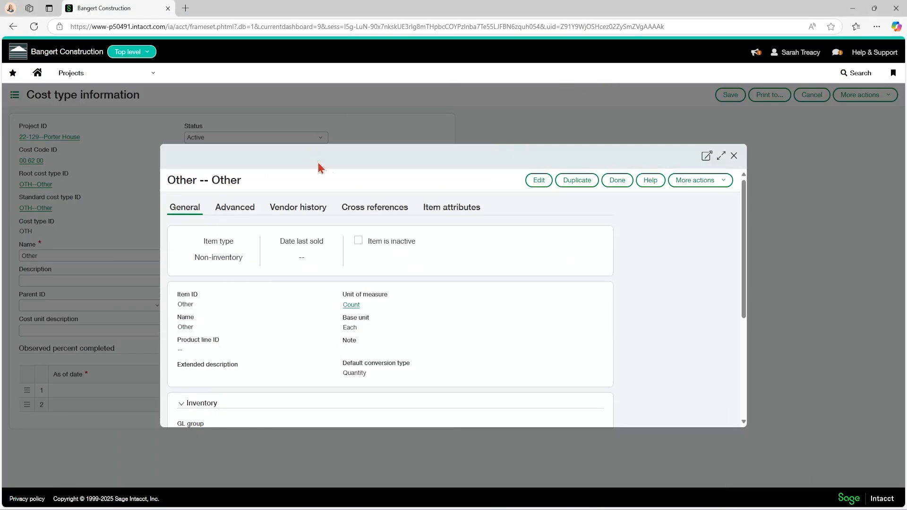
left_click(93, 78)
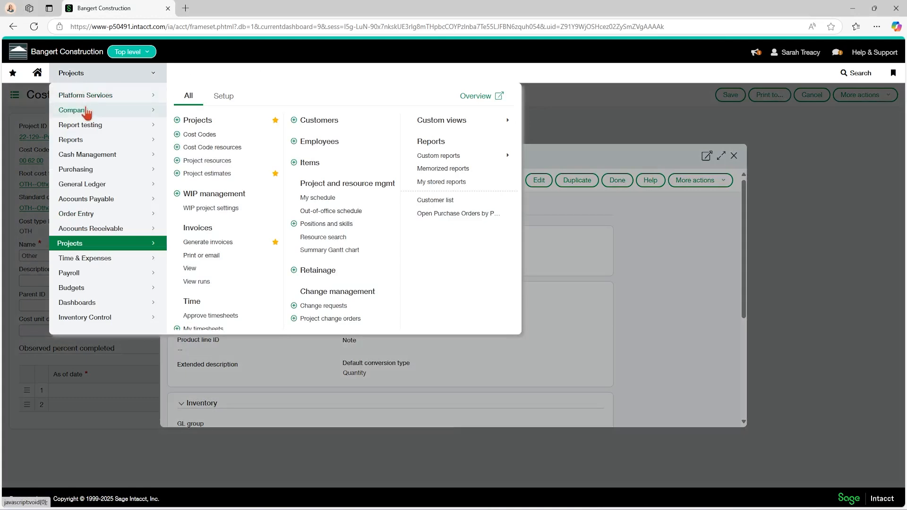
left_click(61, 111)
left_click(220, 97)
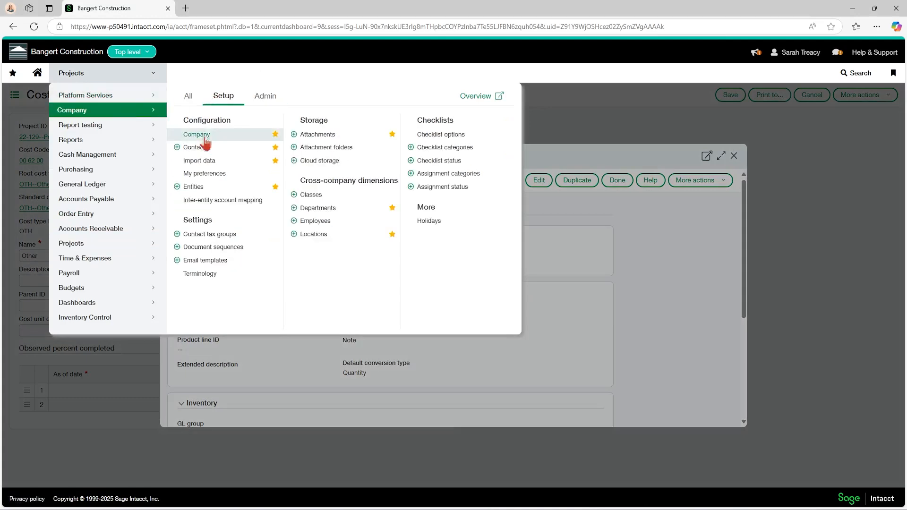
left_click(215, 161)
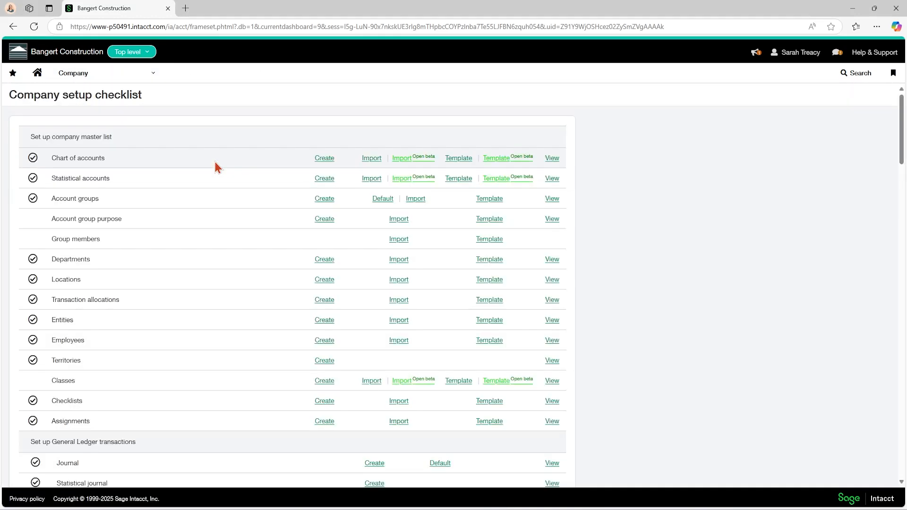
View the General Ledger journal entries import form from the Company setup checklist, and close it
scroll(171, 205, "down", 5)
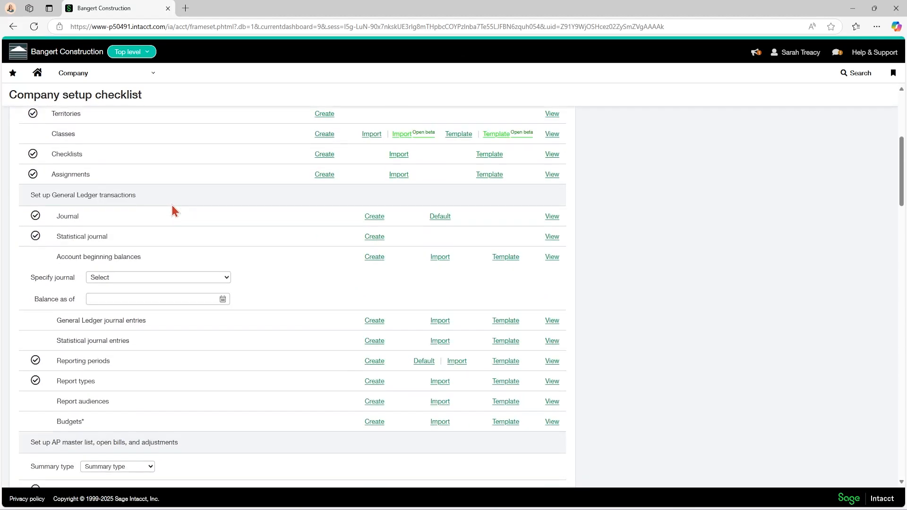
scroll(173, 210, "down", 1)
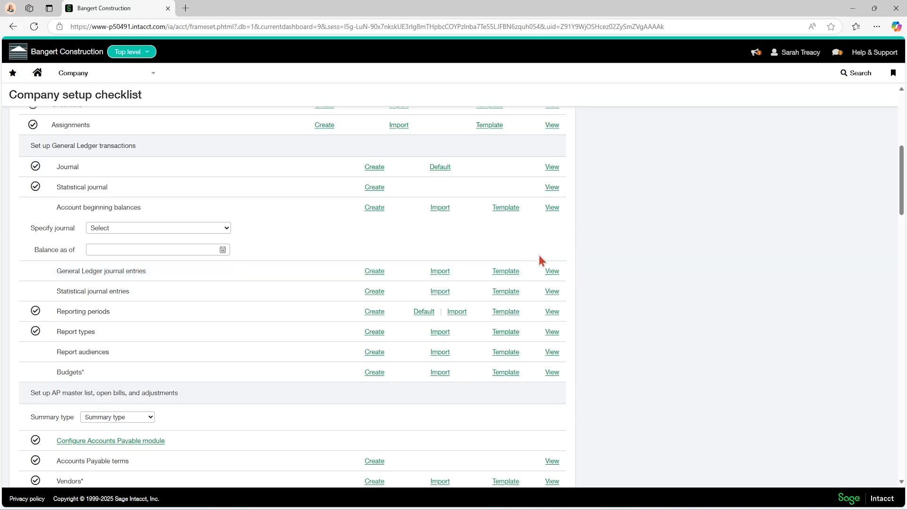
left_click(439, 278)
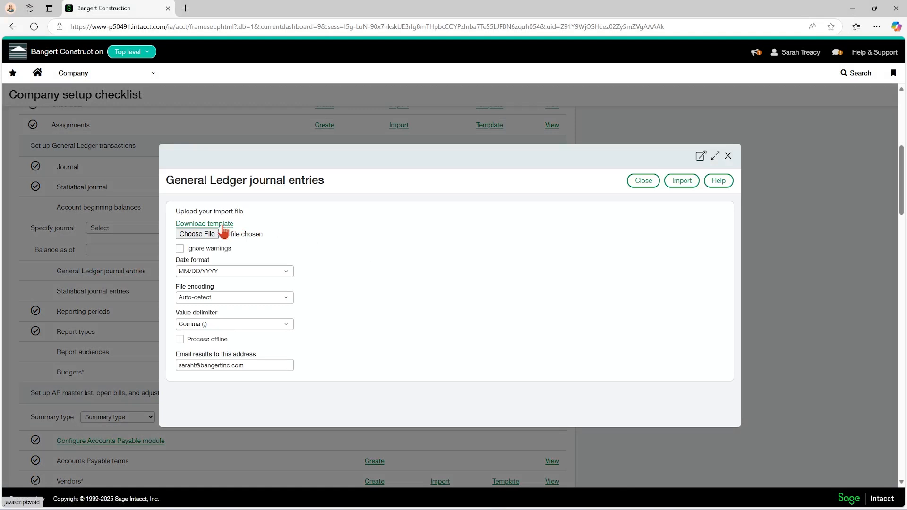
left_click(728, 155)
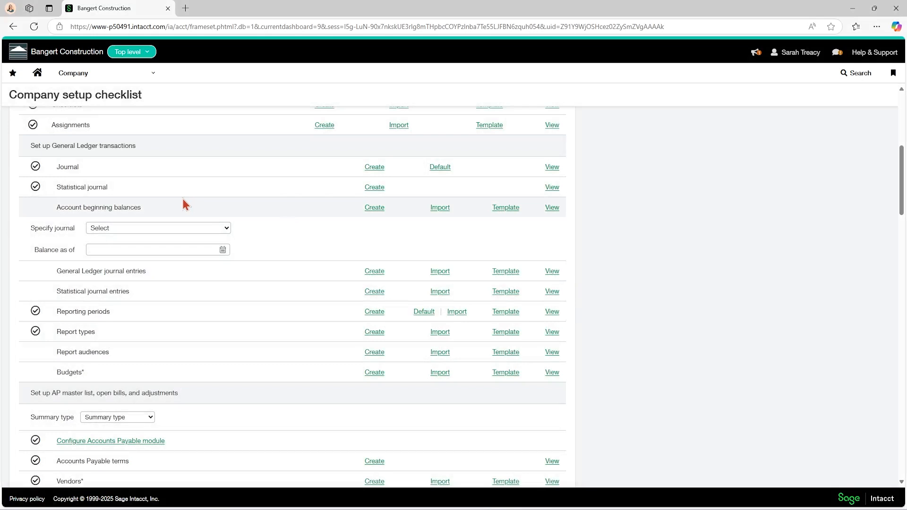
Open the transaction import form from the General Ledger module's Journal entries list
left_click(113, 76)
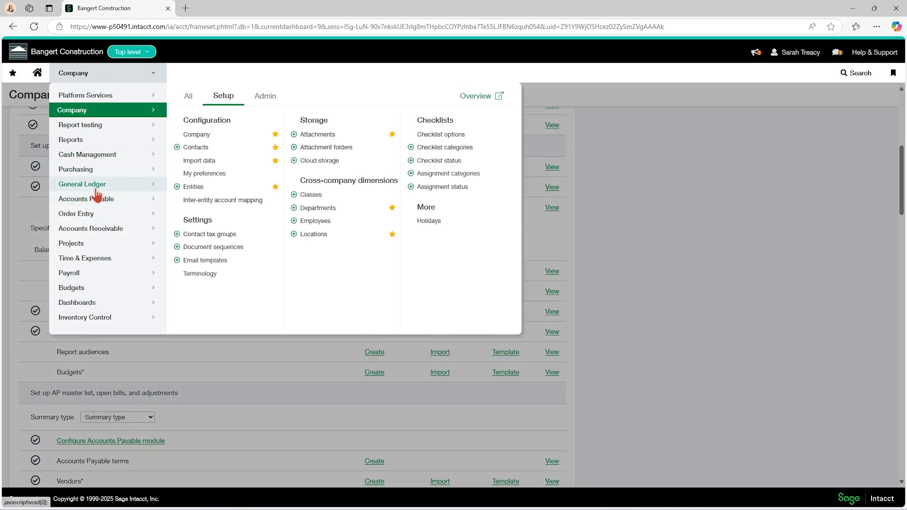
left_click(115, 188)
left_click(210, 169)
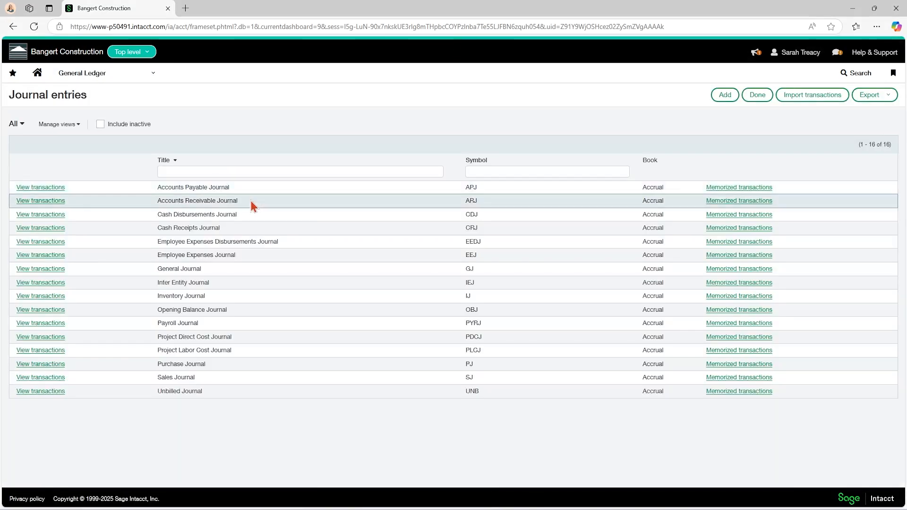
left_click(810, 99)
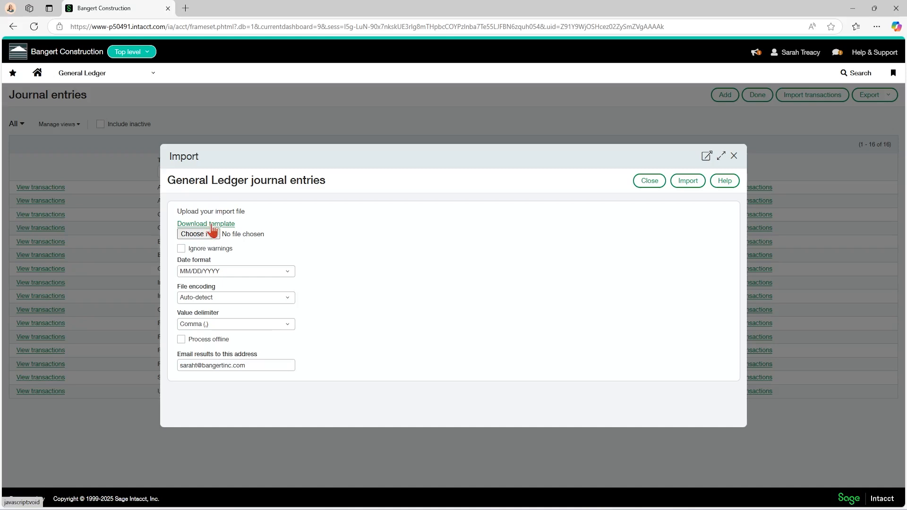
Upload the GJ entry CSV file from the Desktop and import it as General Ledger journal entries
left_click(210, 235)
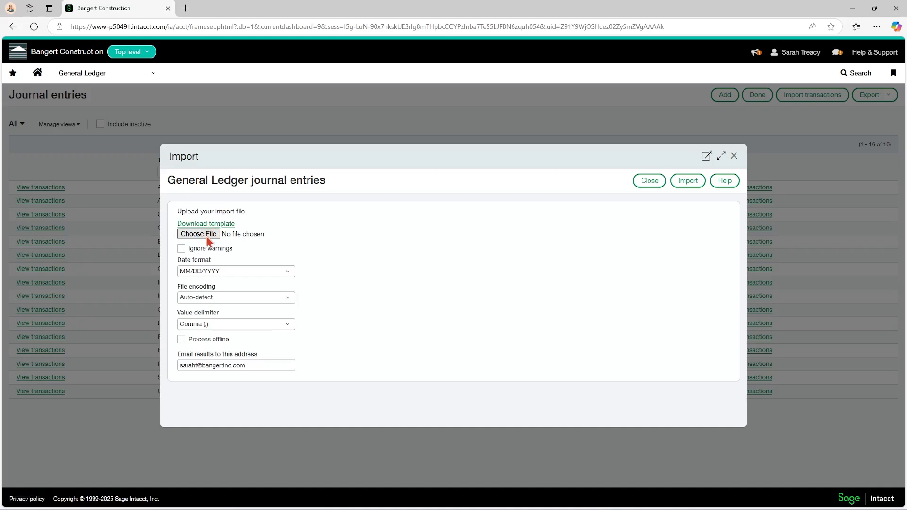
left_click(114, 81)
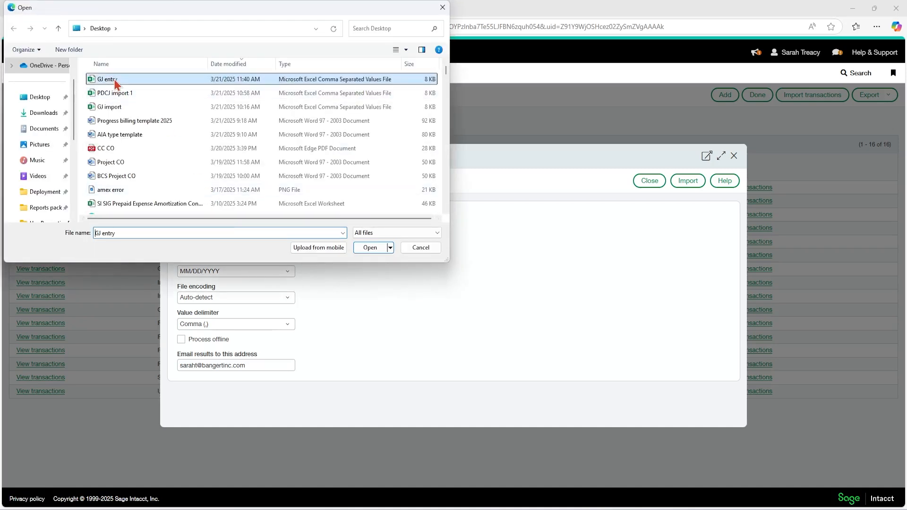
left_click(369, 249)
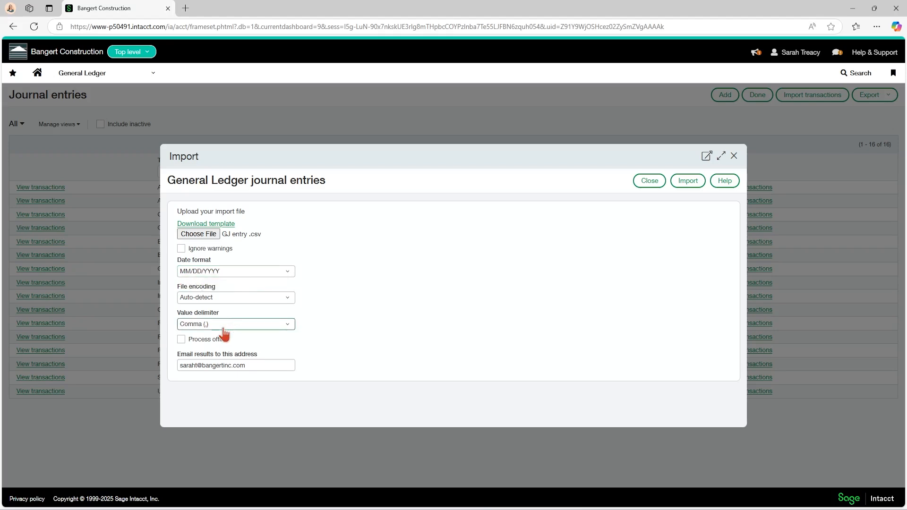
left_click_drag(256, 366, 180, 366)
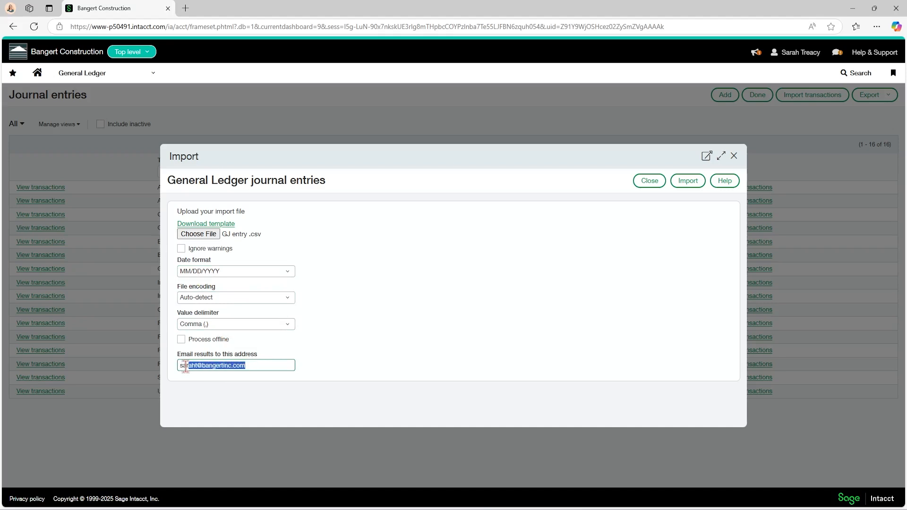
left_click(260, 366)
left_click(686, 183)
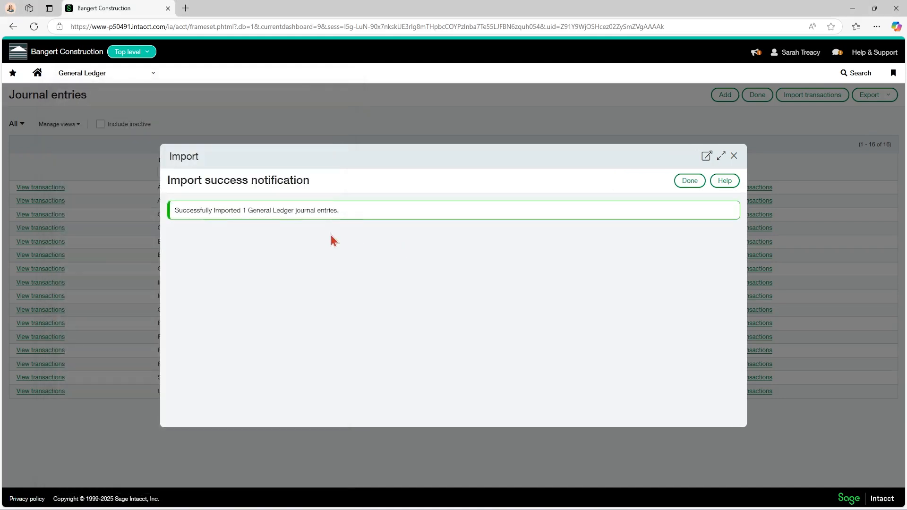
left_click(687, 183)
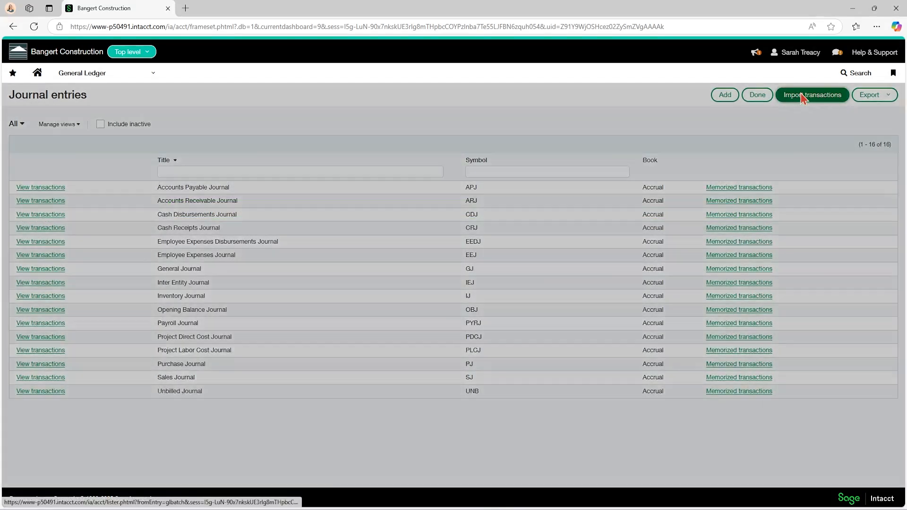
Close the reopened import form, and read the Intacct import success notification e-mail full screen before closing it
left_click(807, 95)
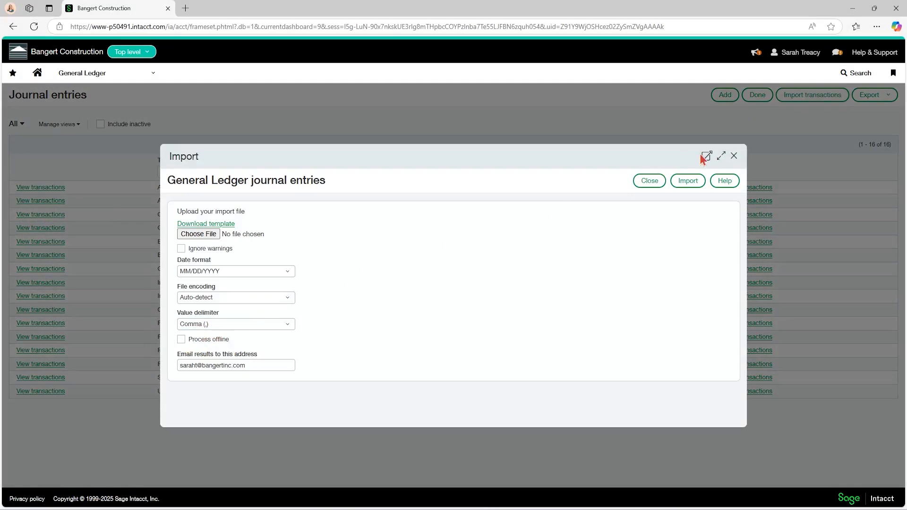
left_click(734, 157)
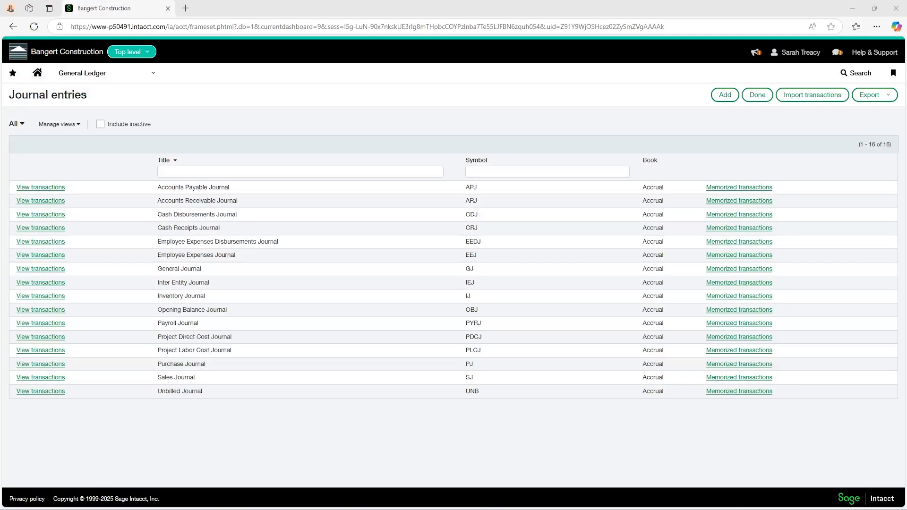
left_click_drag(0, 116, 395, 52)
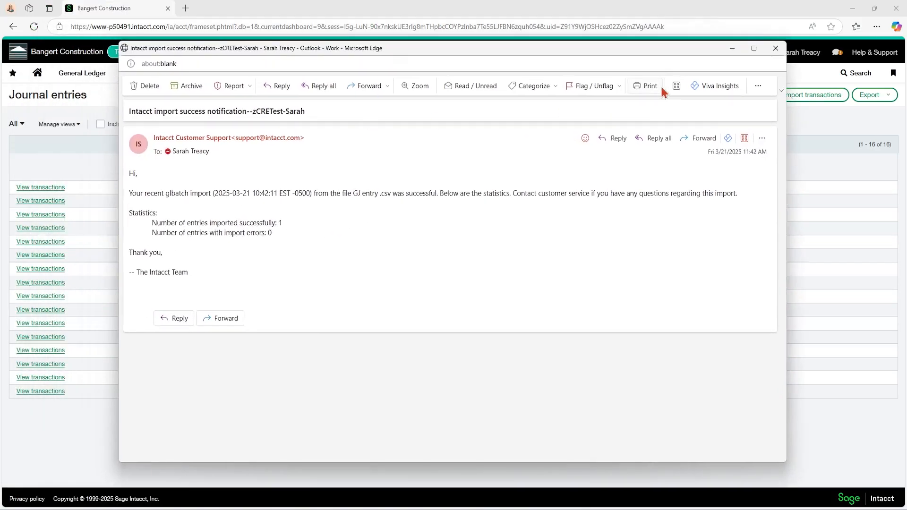
left_click(754, 48)
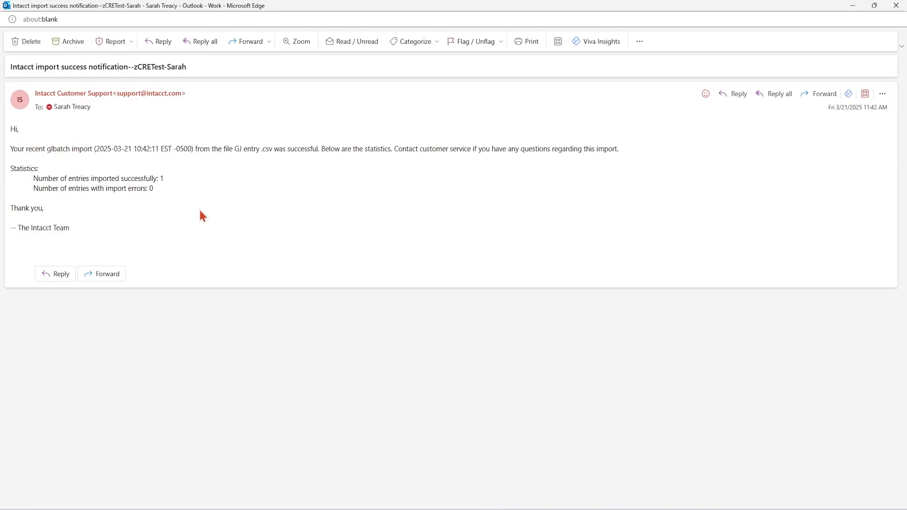
left_click(896, 5)
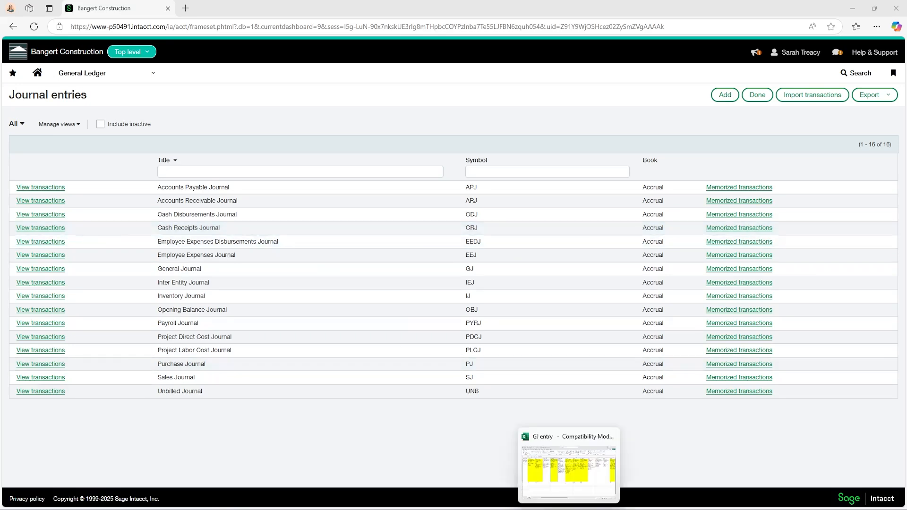
Switch to the GJ entry workbook in Excel and set the LOCATION_ID in row 3 to Shannon GC
left_click(568, 472)
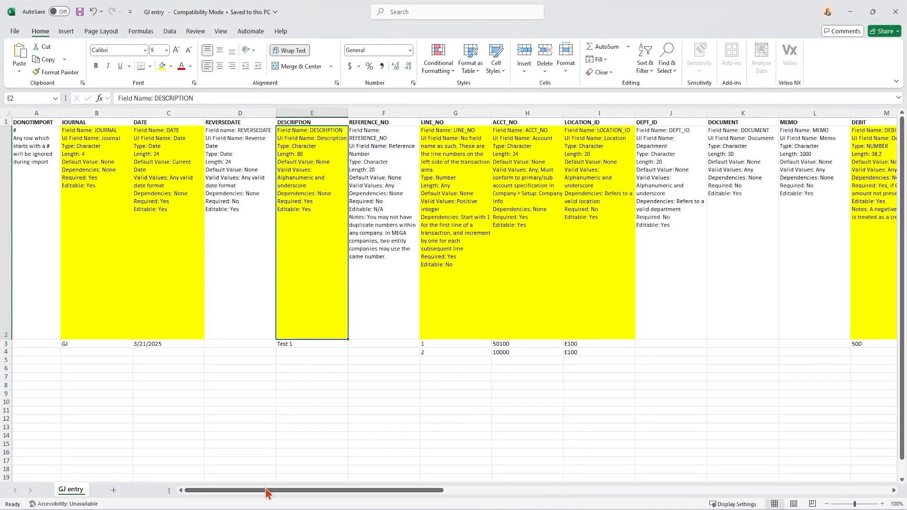
left_click_drag(261, 493, 344, 342)
left_click(343, 343)
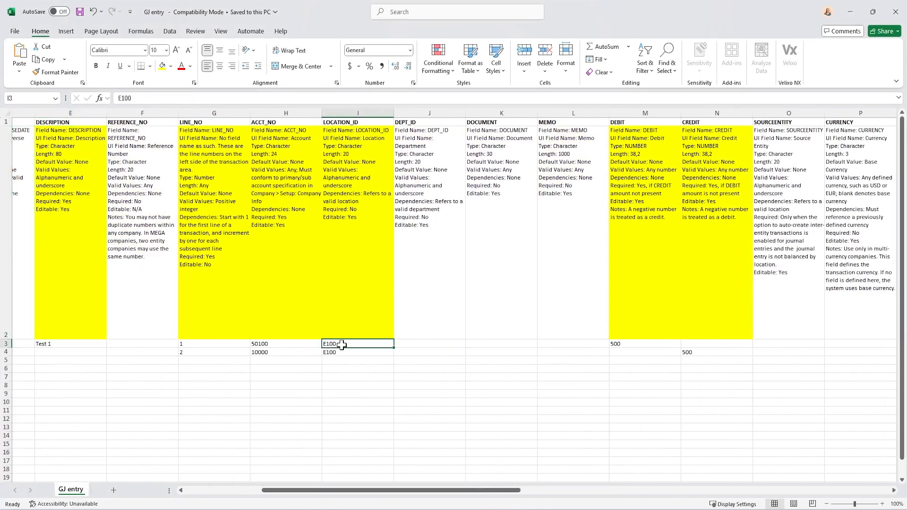
type("Shannon GC")
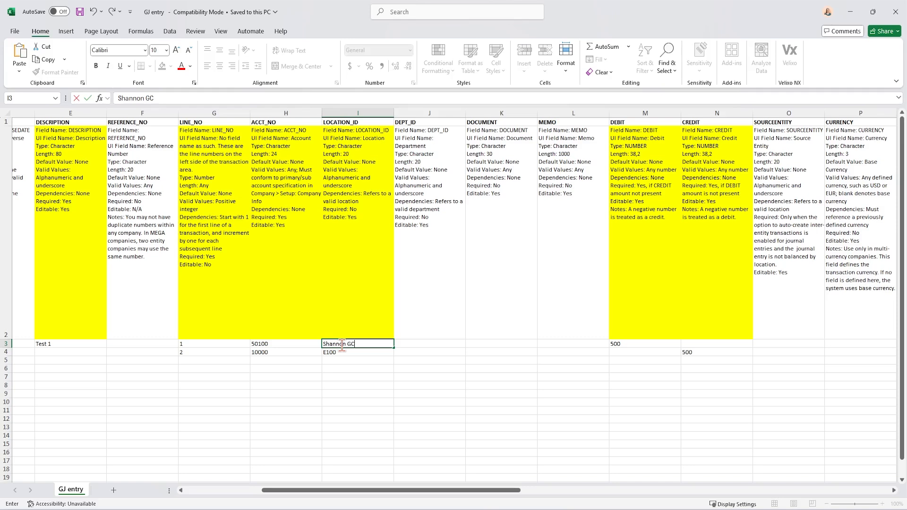
key("Return")
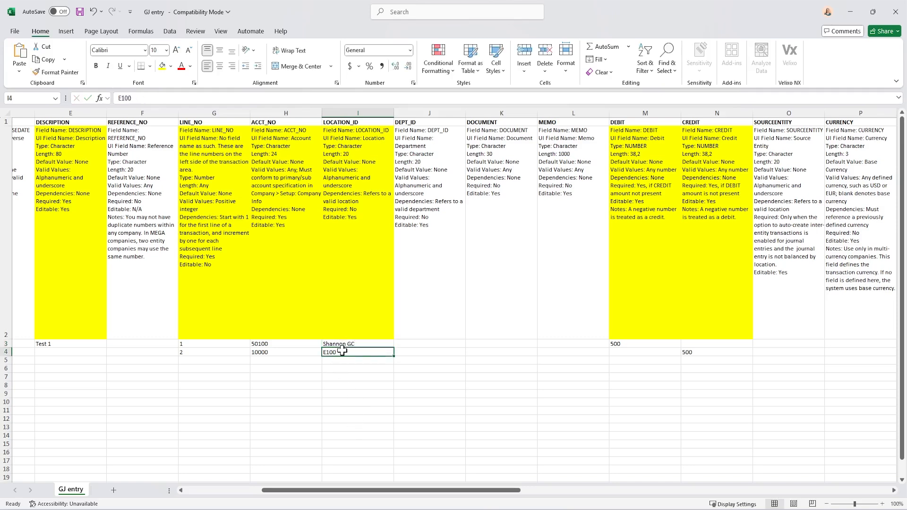
Change the journal entry's DESCRIPTION in row 3 to Test 2
left_click_drag(337, 491, 241, 491)
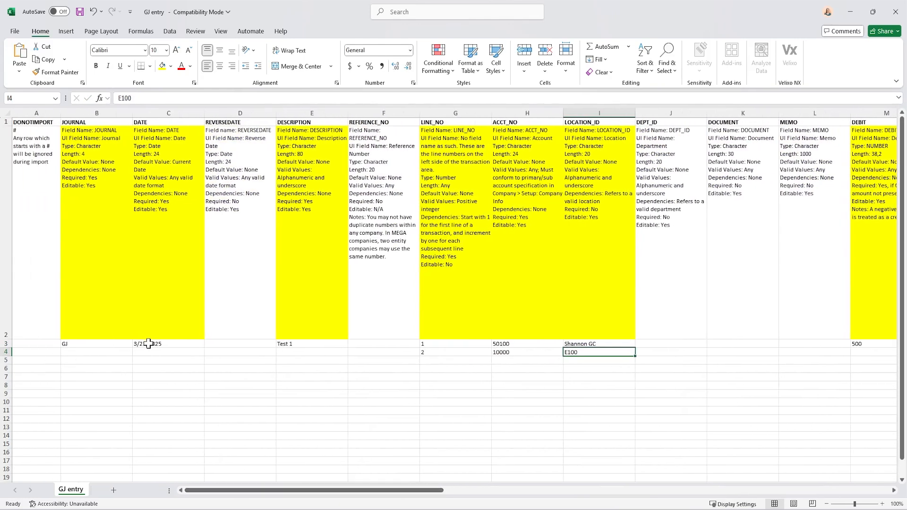
left_click(293, 344)
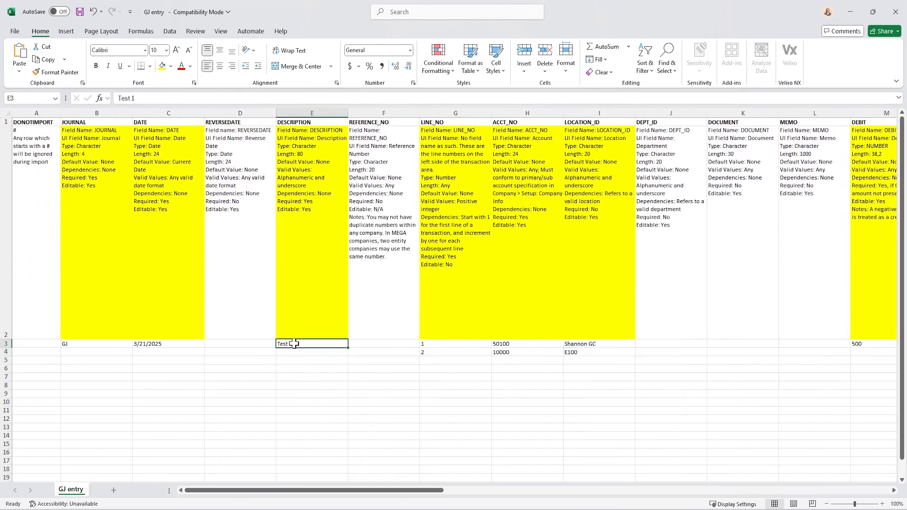
left_click(154, 100)
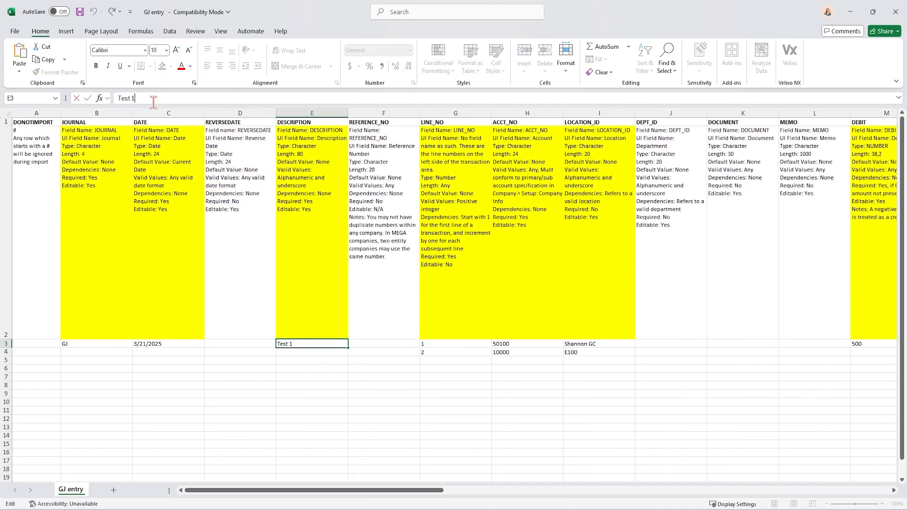
key("Return")
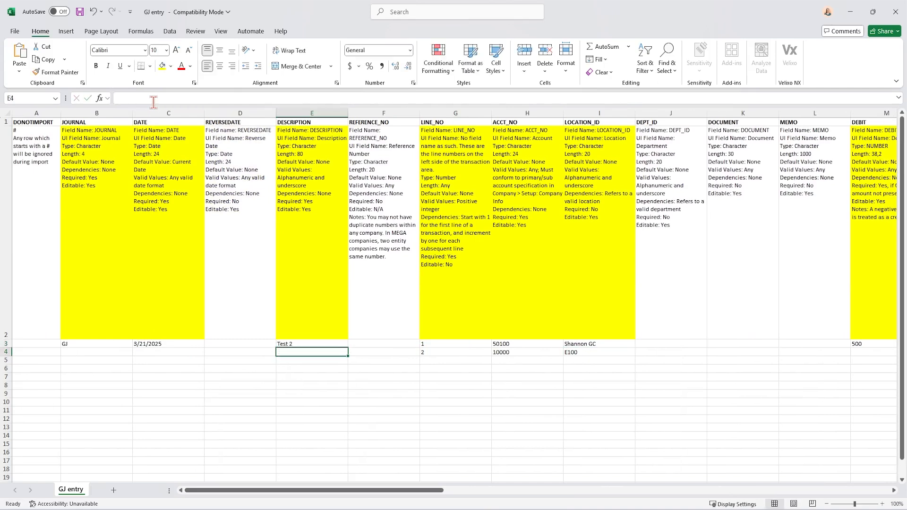
Save a copy of the edited template to the Desktop as GJ entry 1 in CSV (Comma delimited) format
left_click(14, 31)
left_click(29, 184)
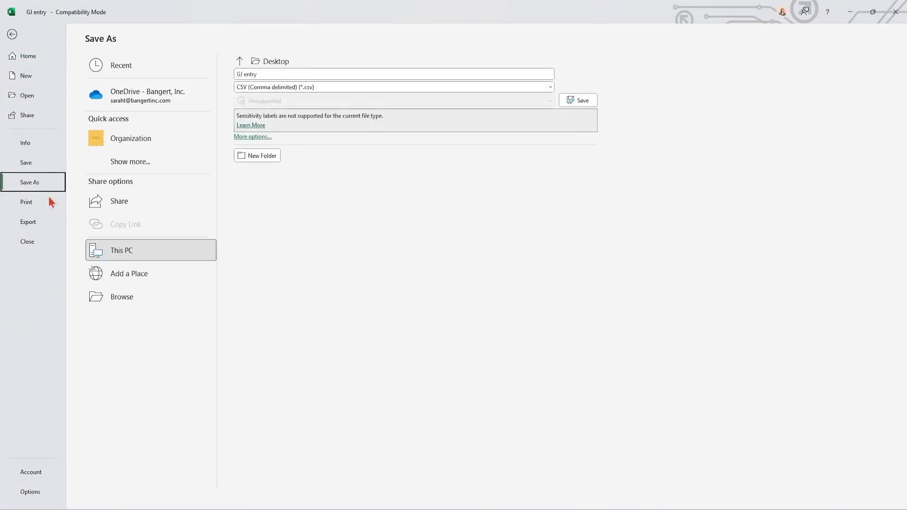
left_click(125, 255)
left_click(126, 255)
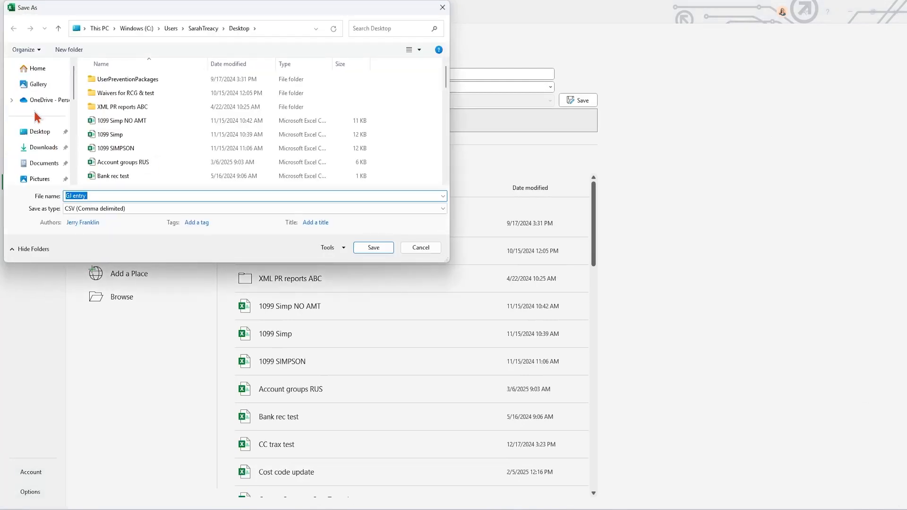
left_click(41, 135)
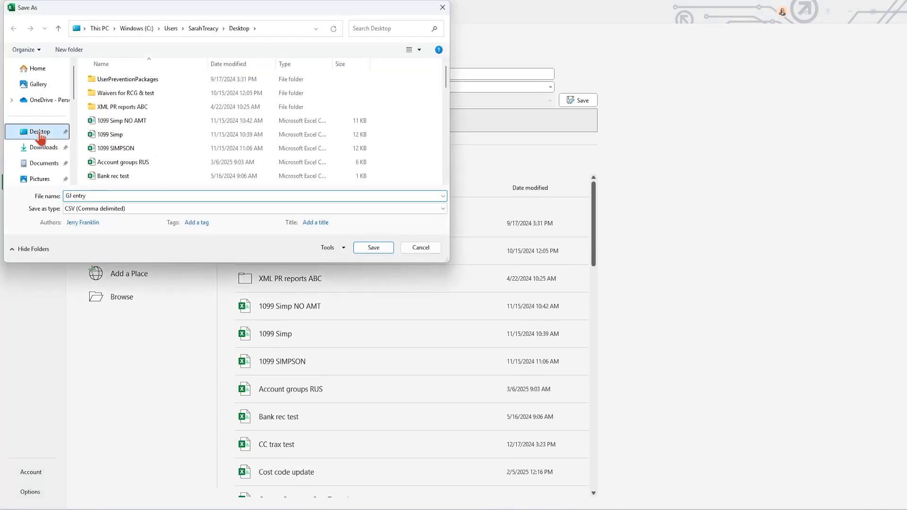
left_click(91, 196)
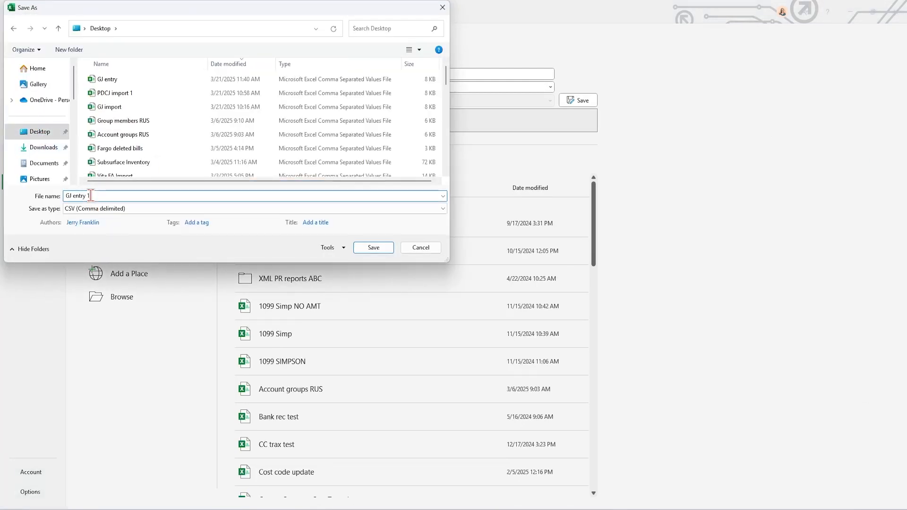
left_click(374, 248)
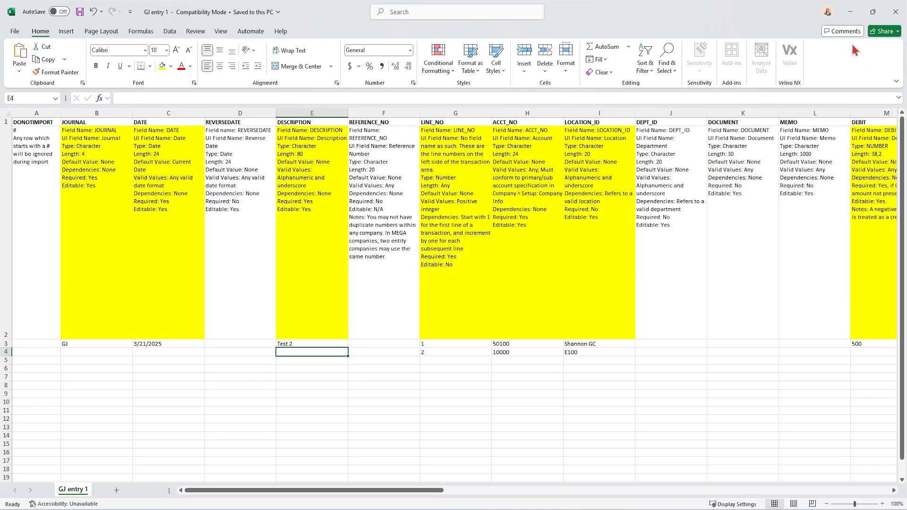
Switch to Sage Intacct and open the General Ledger journal entries import form from the Company setup checklist
left_click(849, 13)
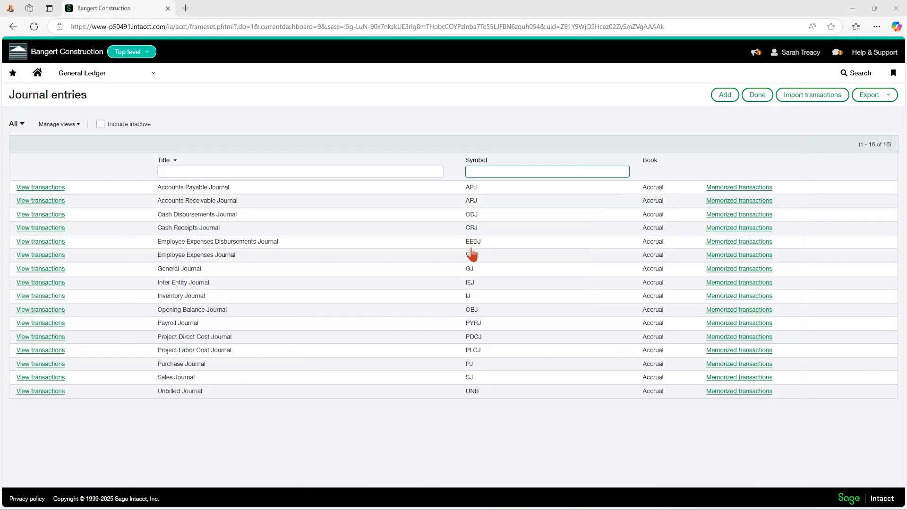
left_click(102, 74)
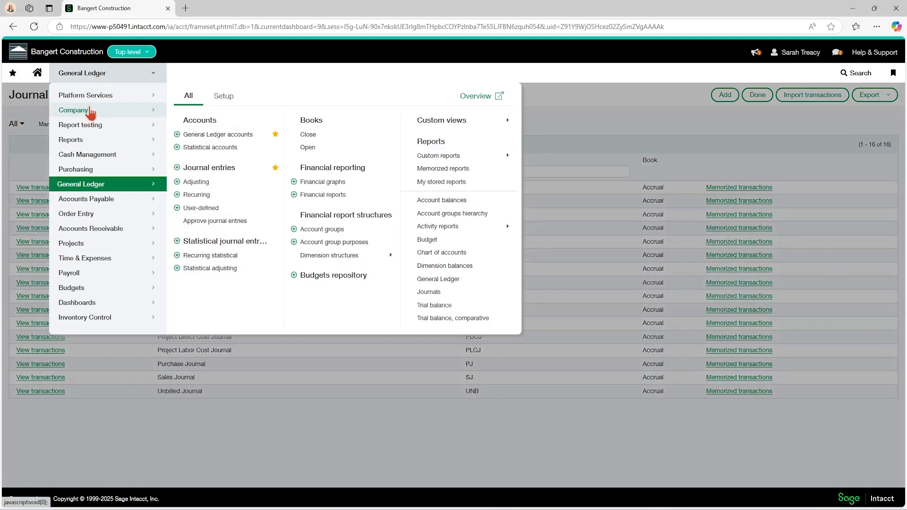
left_click(92, 111)
left_click(207, 162)
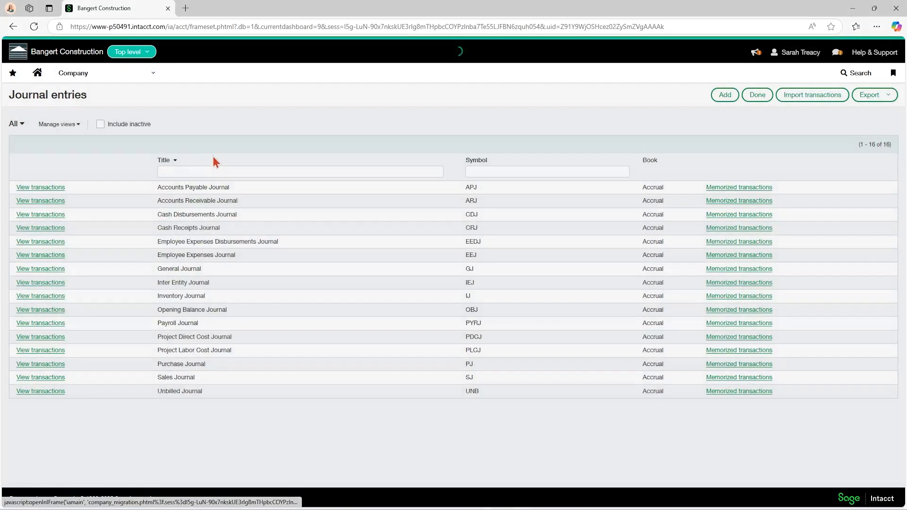
scroll(46, 242, "down", 4)
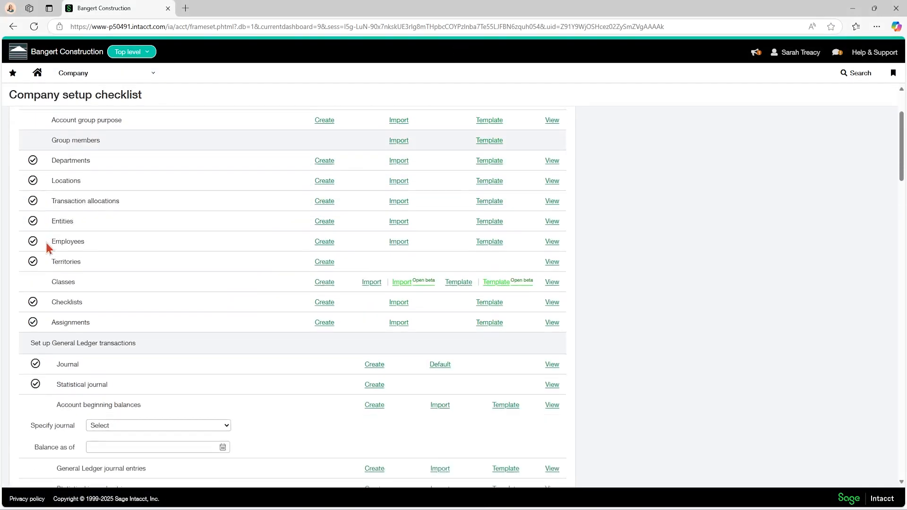
scroll(61, 293, "down", 1)
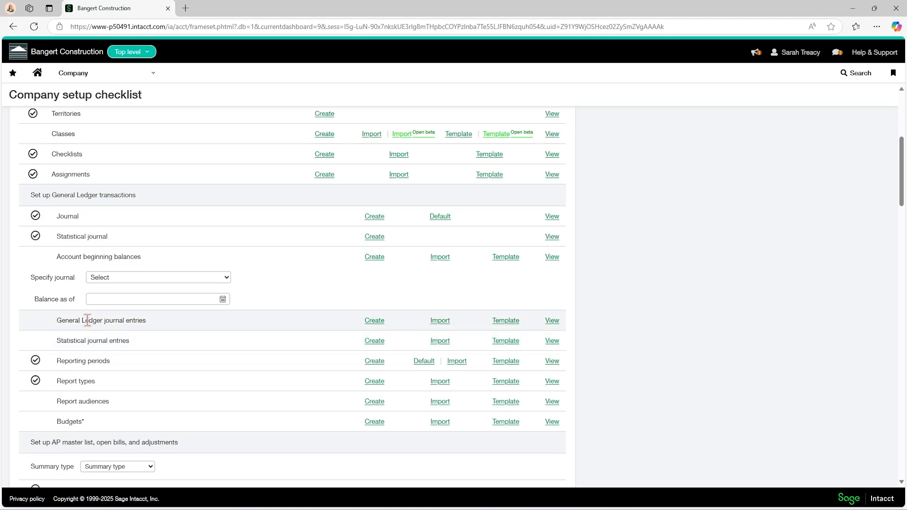
left_click(442, 321)
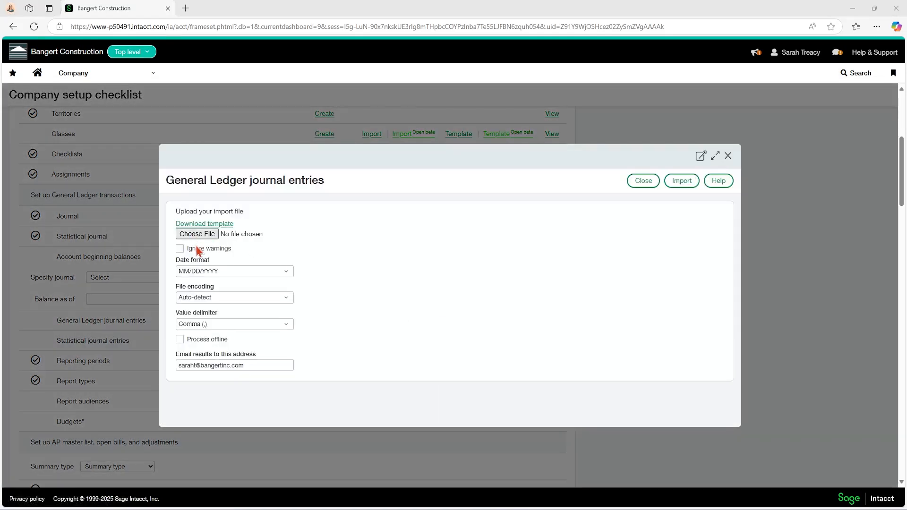
Choose GJ entry 1.csv from the Desktop as the upload file and run the General Ledger journal entries import
left_click(197, 234)
left_click(118, 79)
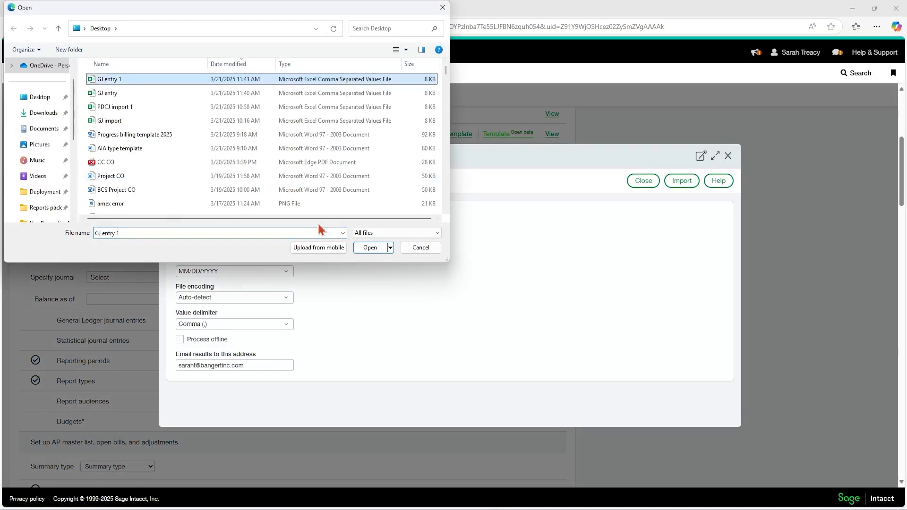
left_click(370, 248)
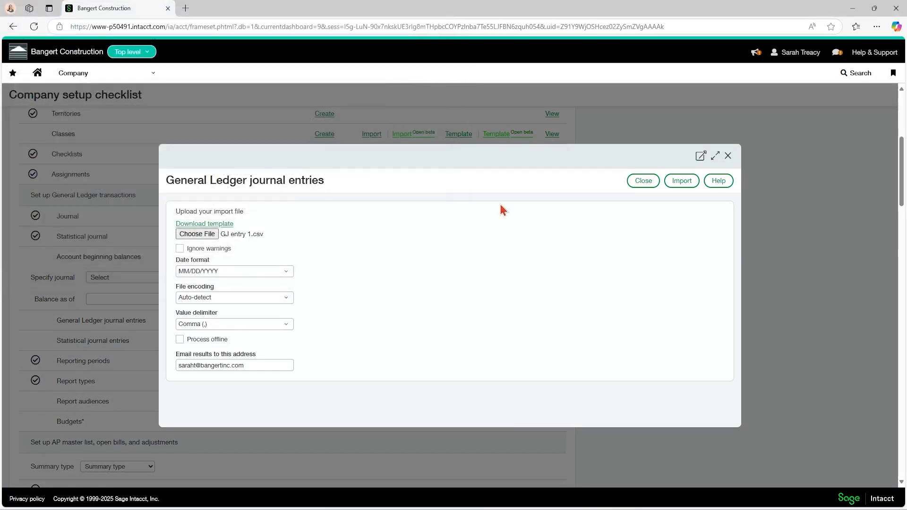
left_click(691, 181)
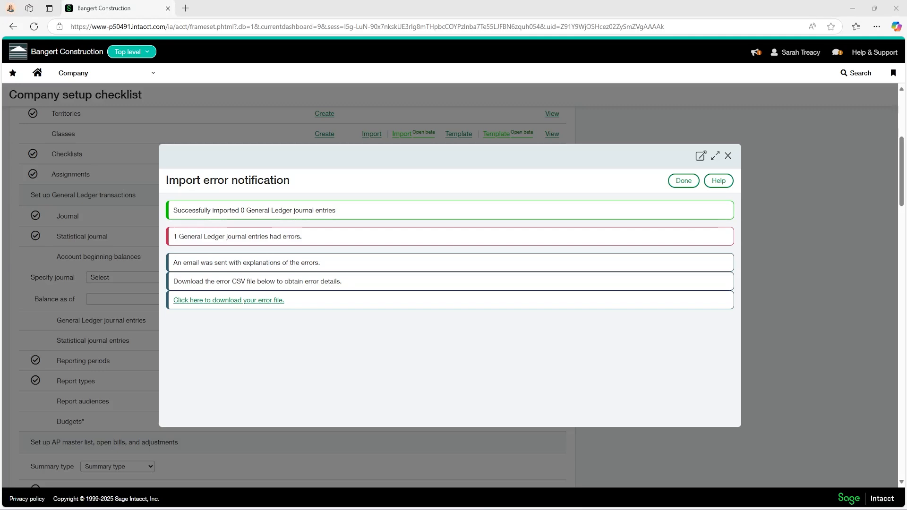
Read the error explanations in the Intacct import error notification e-mail full screen, and close the e-mail
left_click_drag(0, 101, 506, 72)
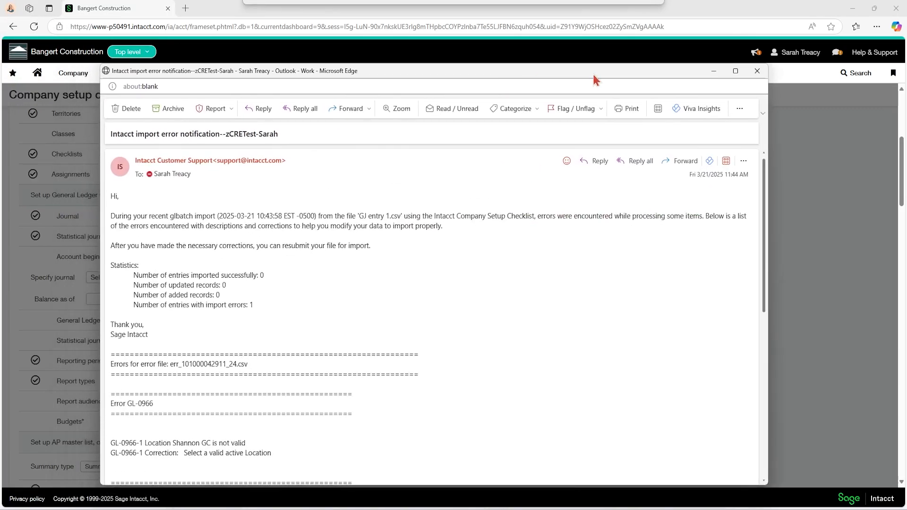
left_click(734, 72)
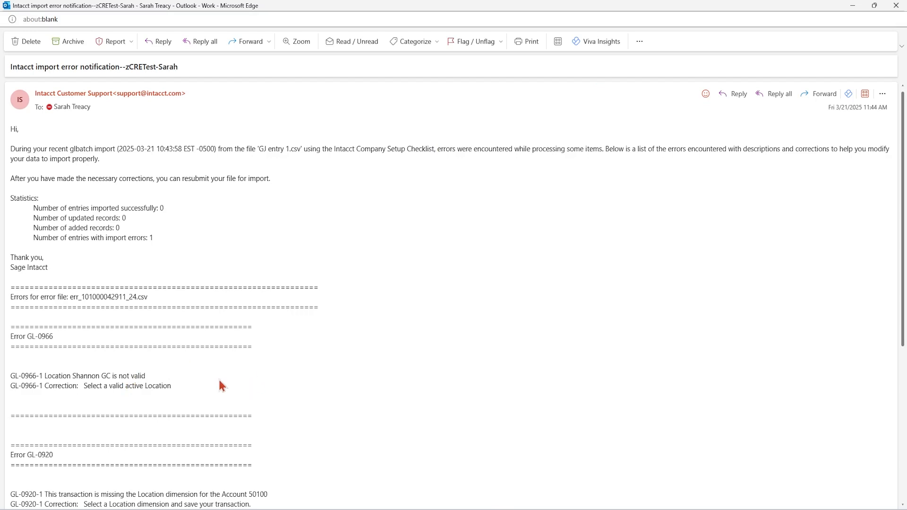
scroll(218, 378, "down", 1)
scroll(218, 378, "up", 1)
scroll(217, 378, "down", 2)
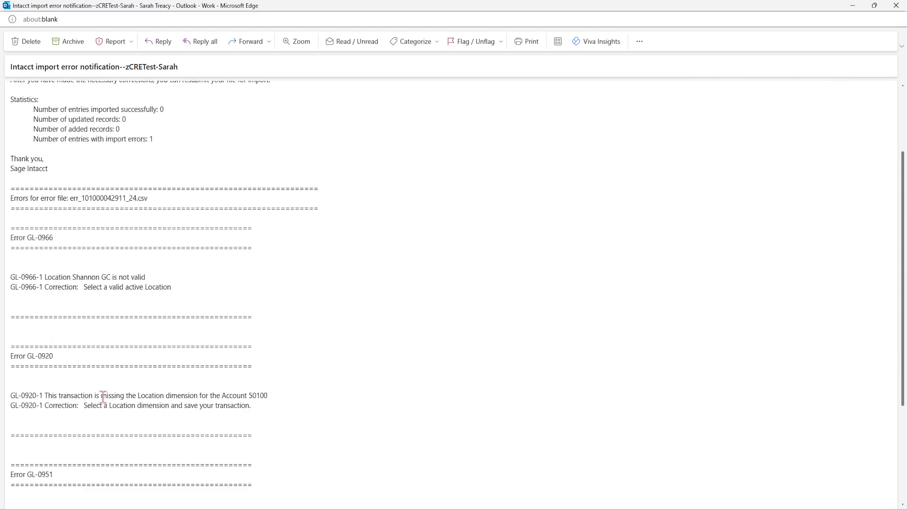
scroll(403, 343, "up", 2)
left_click(890, 7)
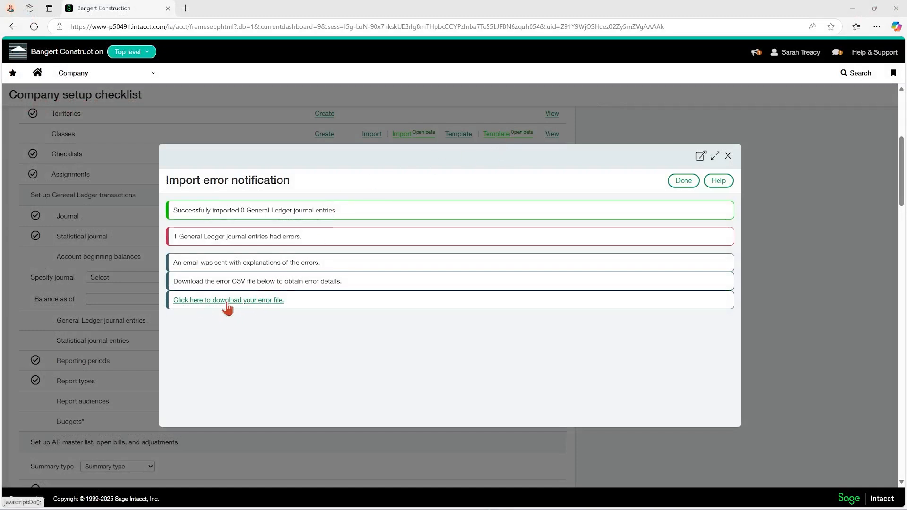
Download and open the import error CSV file, examine the ERRORS and location entries in row 2, and close it
left_click(259, 305)
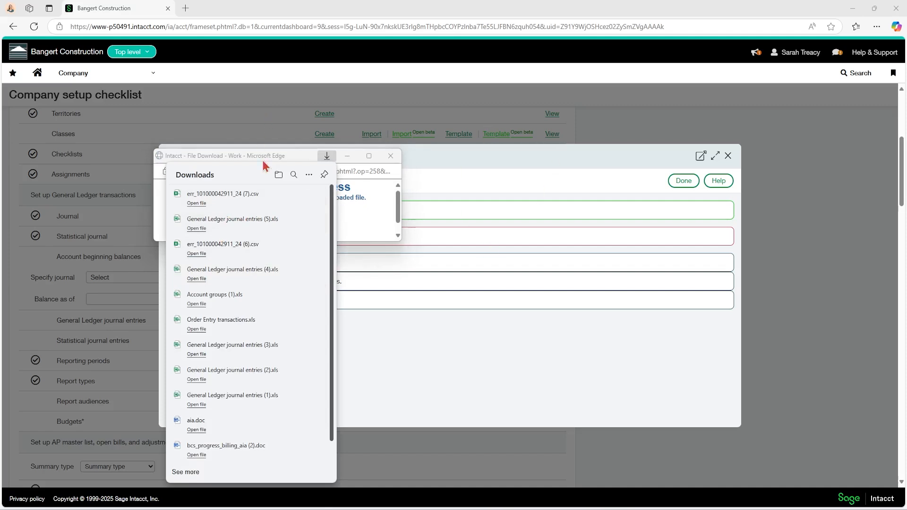
left_click(198, 204)
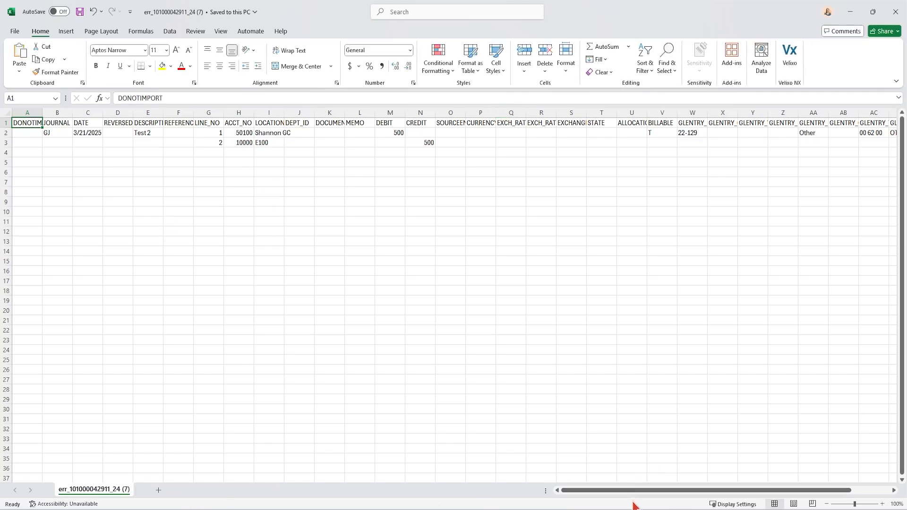
left_click_drag(610, 492, 709, 492)
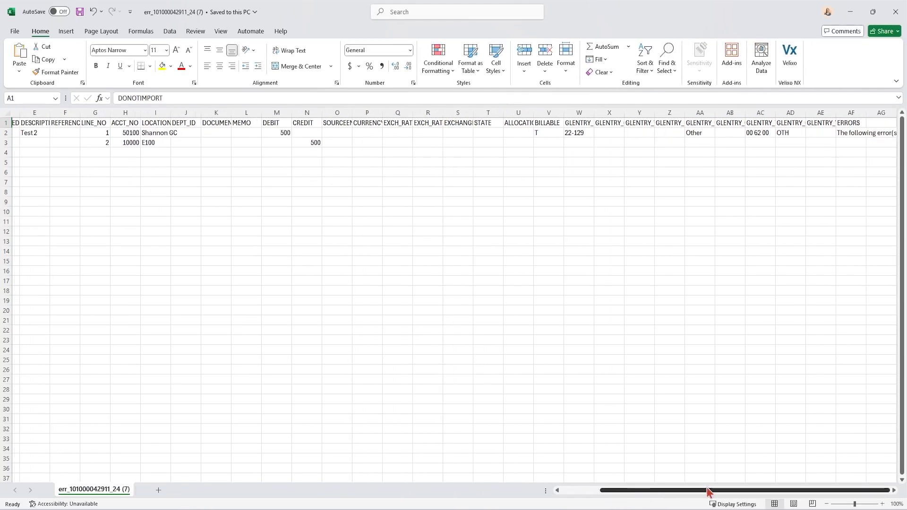
left_click(851, 133)
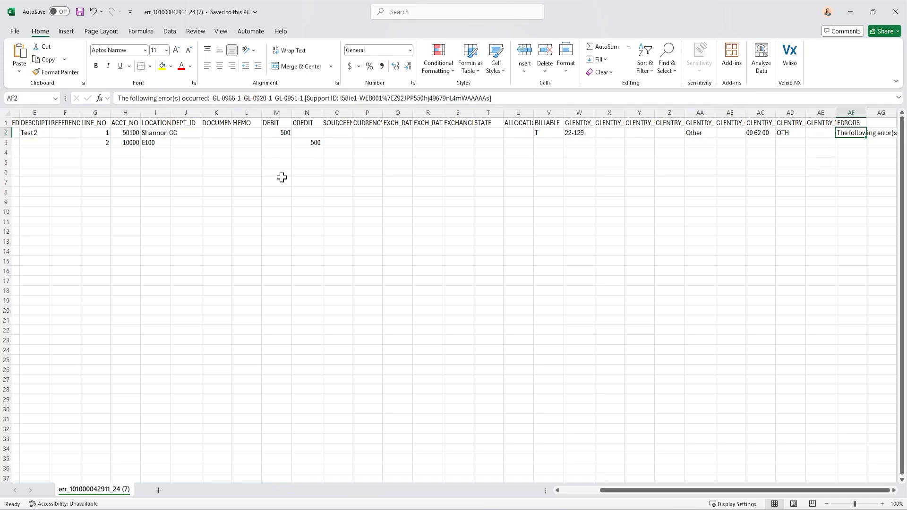
left_click(155, 131)
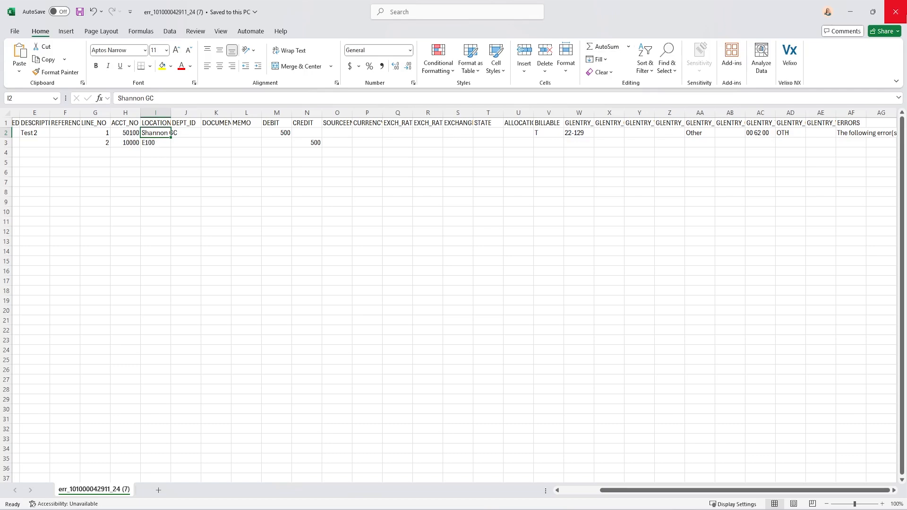
left_click(896, 18)
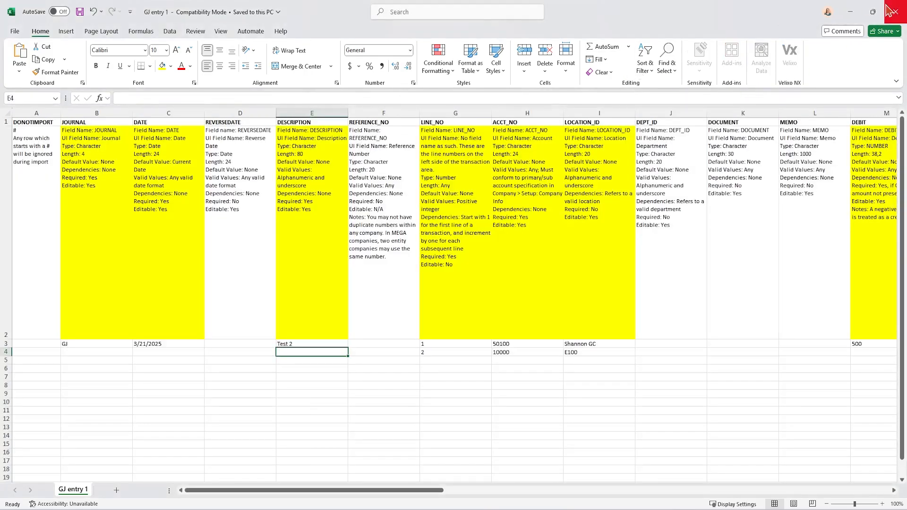
Return to Sage Intacct, dismiss the import error notification, and go back to the home page
left_click(506, 509)
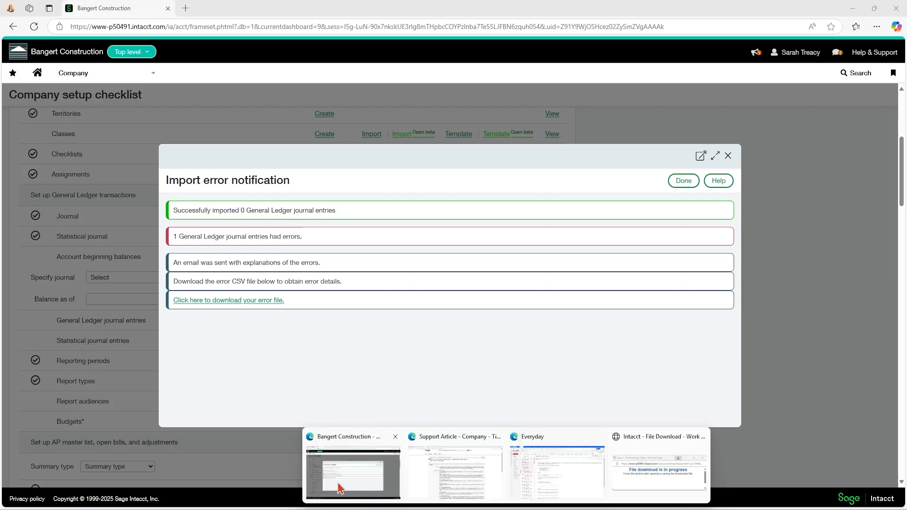
left_click(340, 431)
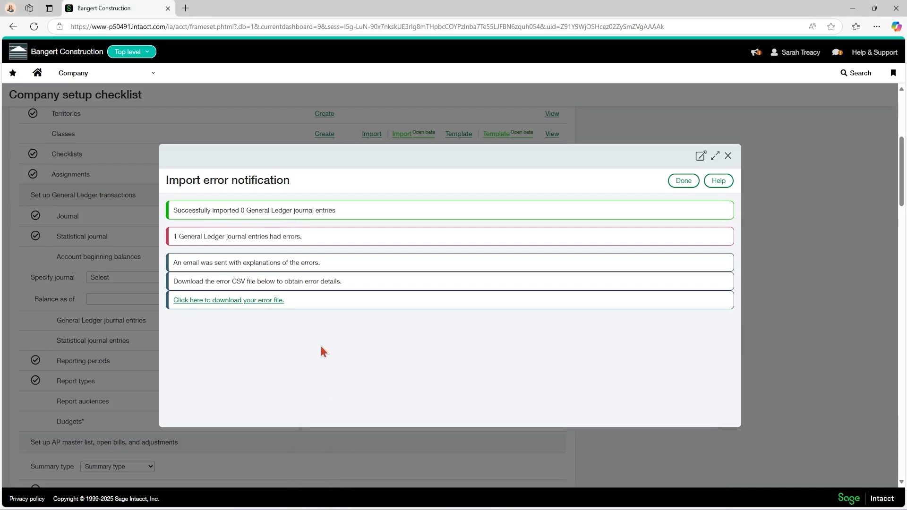
left_click(729, 157)
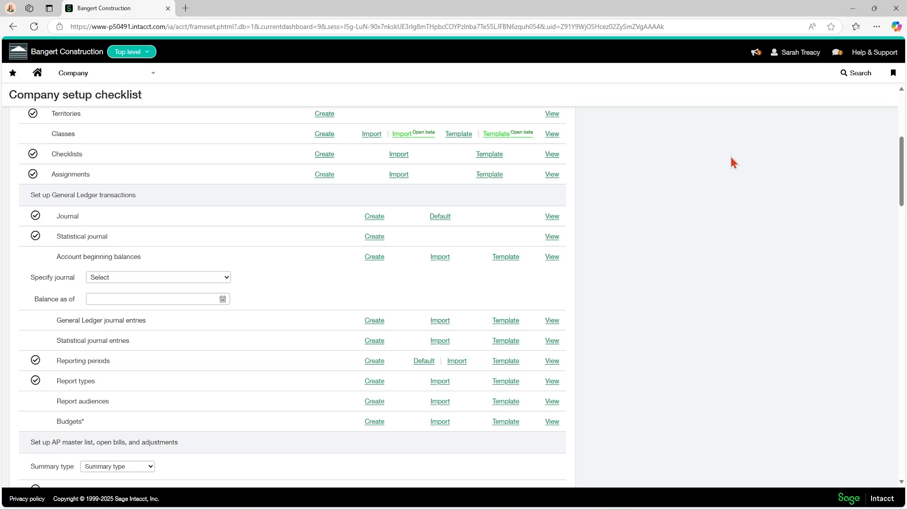
scroll(724, 159, "up", 6)
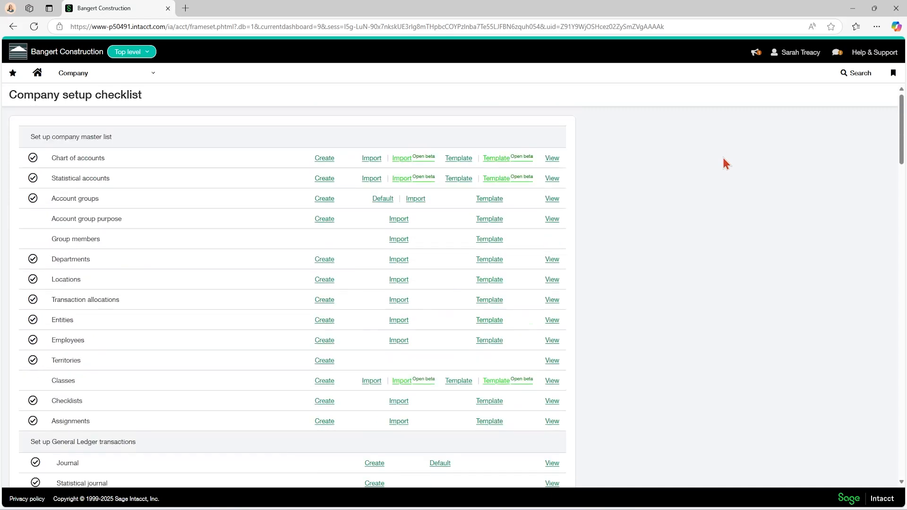
scroll(724, 159, "down", 8)
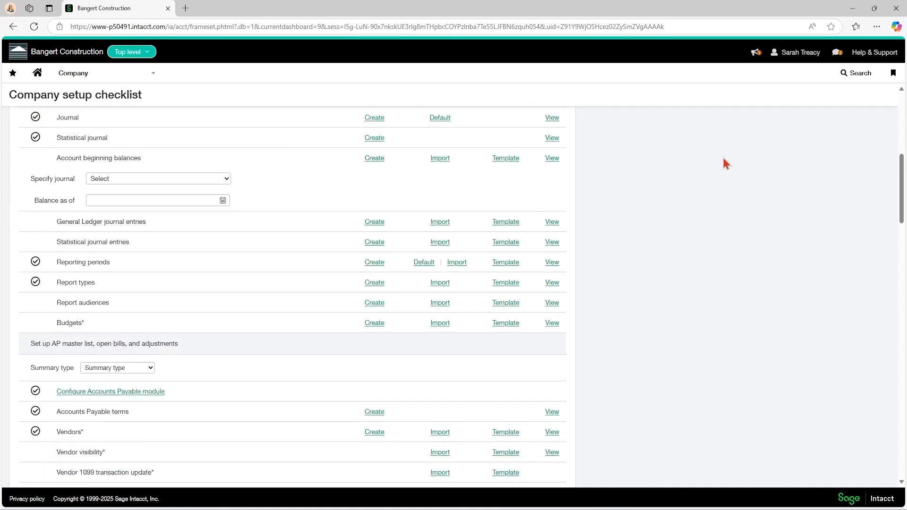
scroll(724, 158, "down", 5)
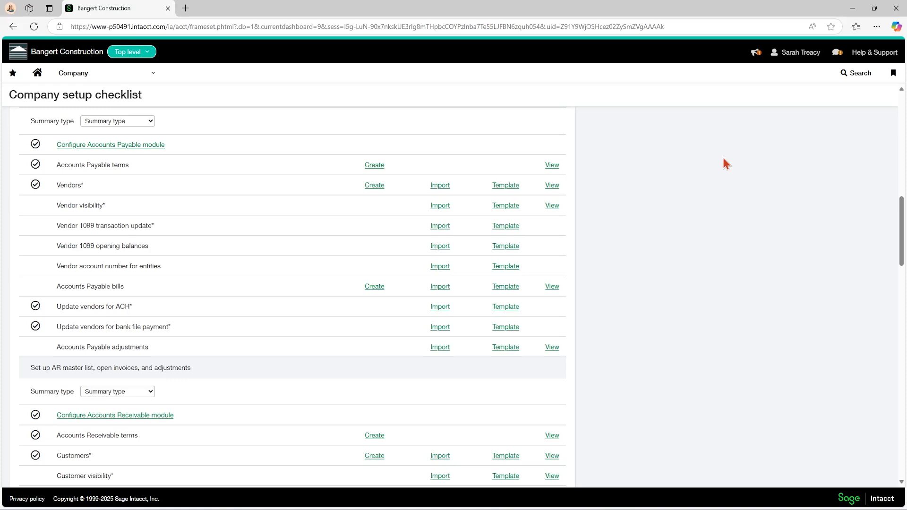
left_click(42, 74)
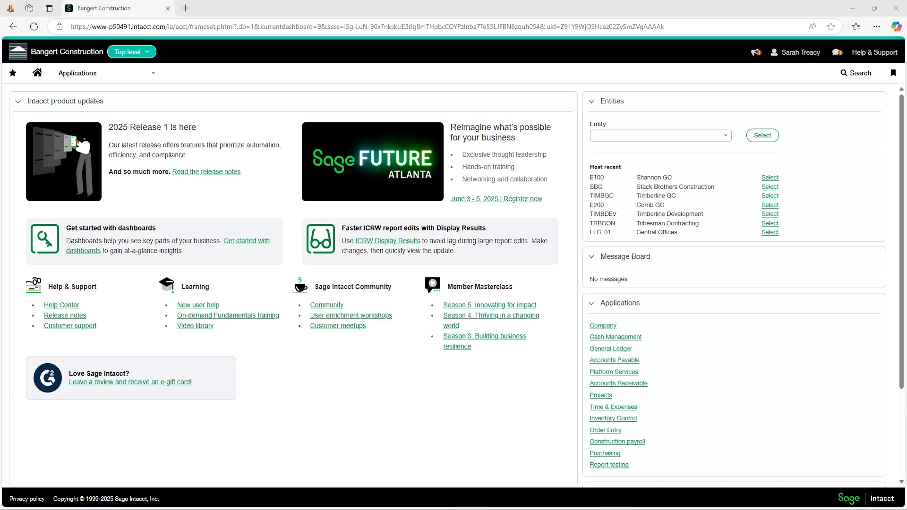
Open the Company import data page with the setup checklist again
left_click(77, 73)
mouse_move(155, 114)
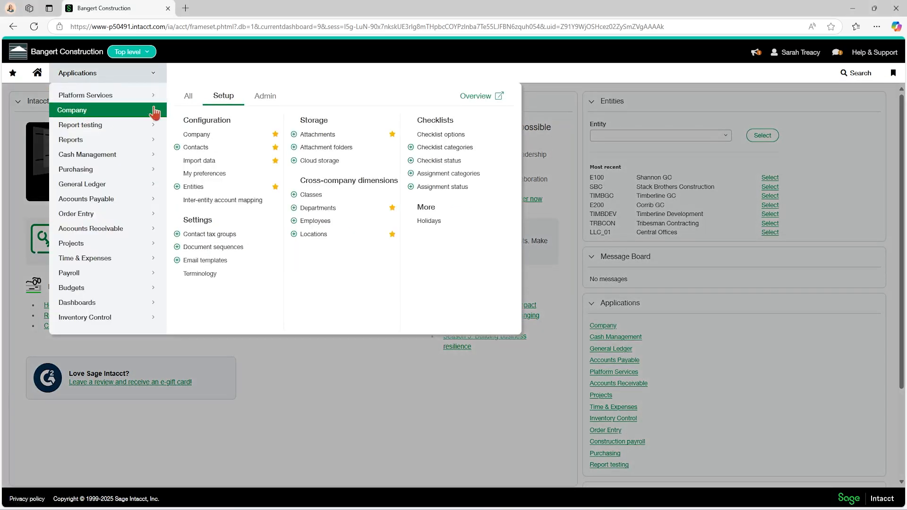
left_click(201, 160)
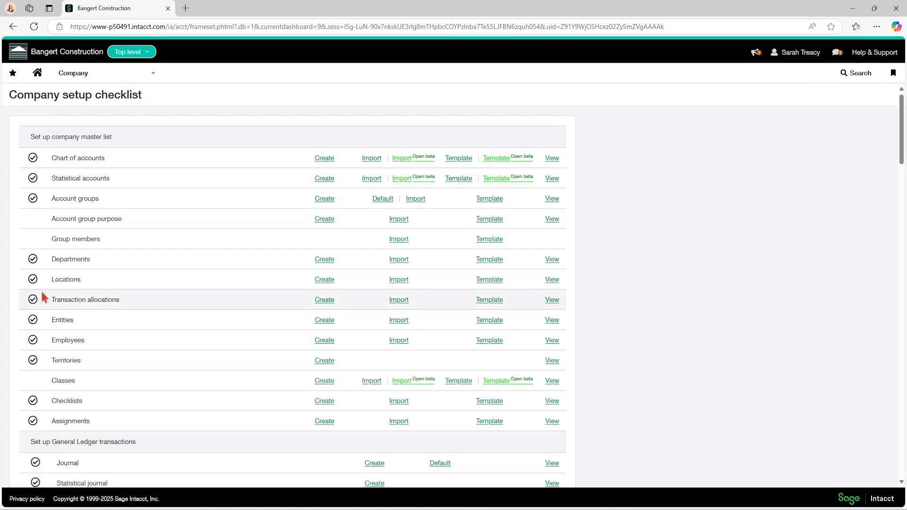
Look through the Company setup checklist for the record types that can be imported, down to the Advanced Tax configurations
scroll(47, 298, "down", 6)
scroll(75, 296, "down", 4)
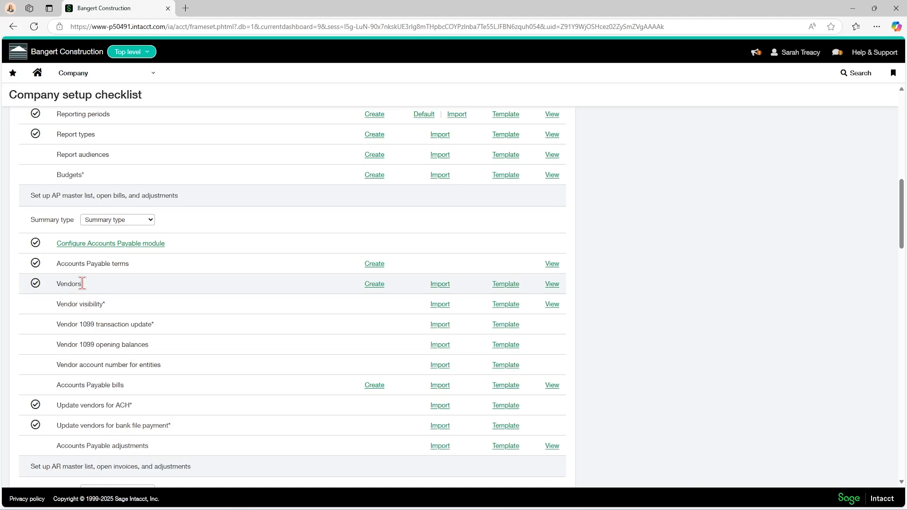
scroll(88, 283, "down", 4)
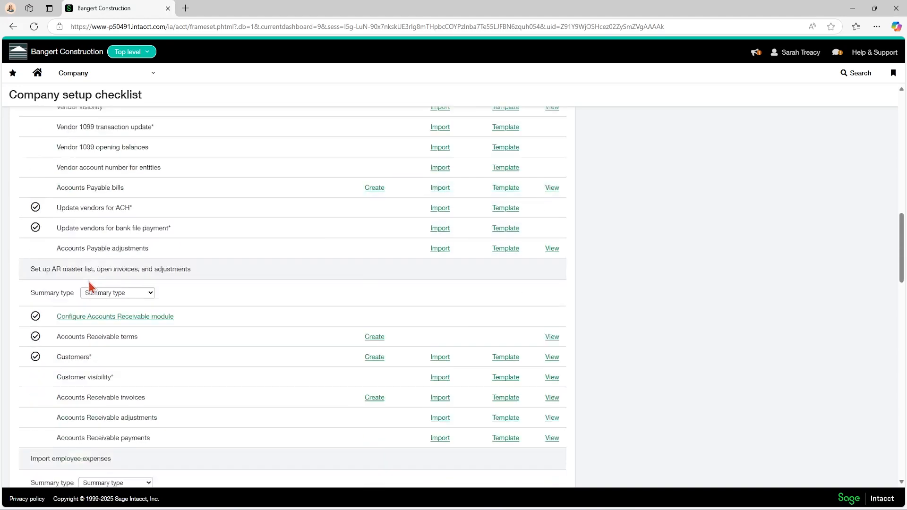
scroll(88, 282, "down", 6)
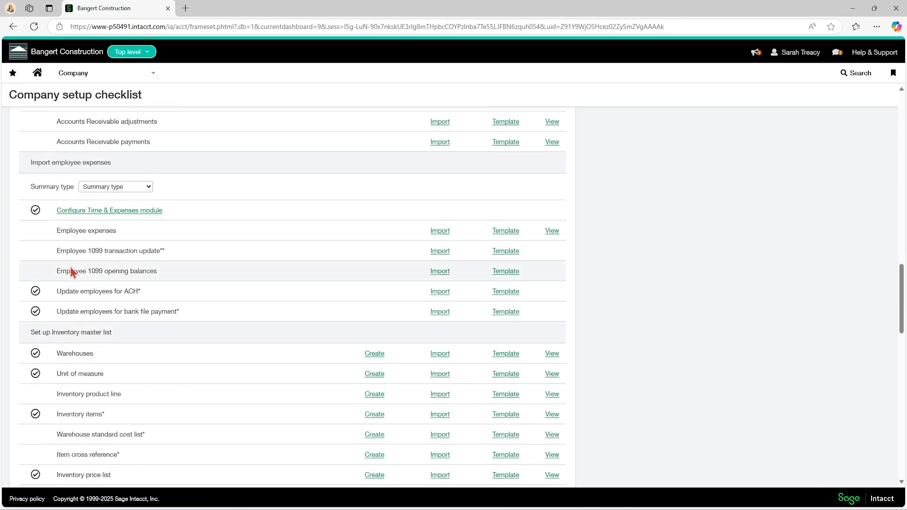
scroll(70, 267, "down", 1)
scroll(77, 199, "down", 4)
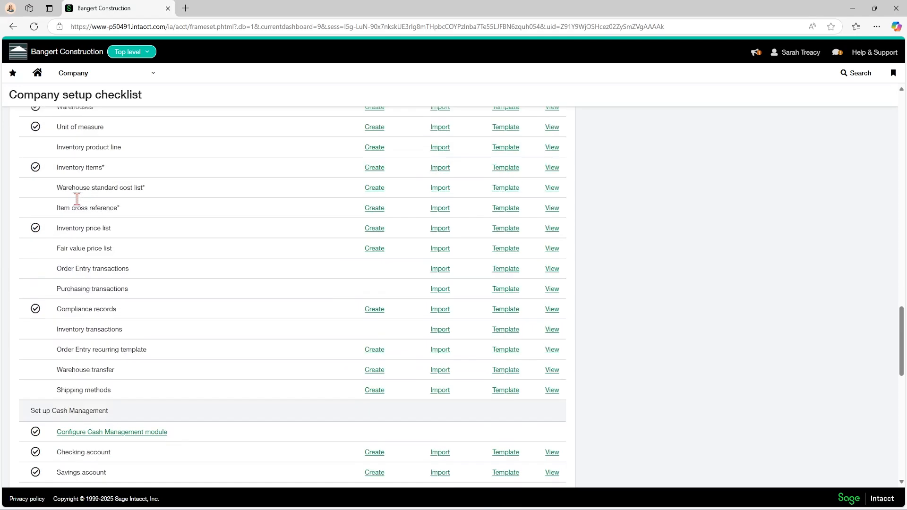
scroll(77, 199, "up", 3)
scroll(108, 179, "down", 1)
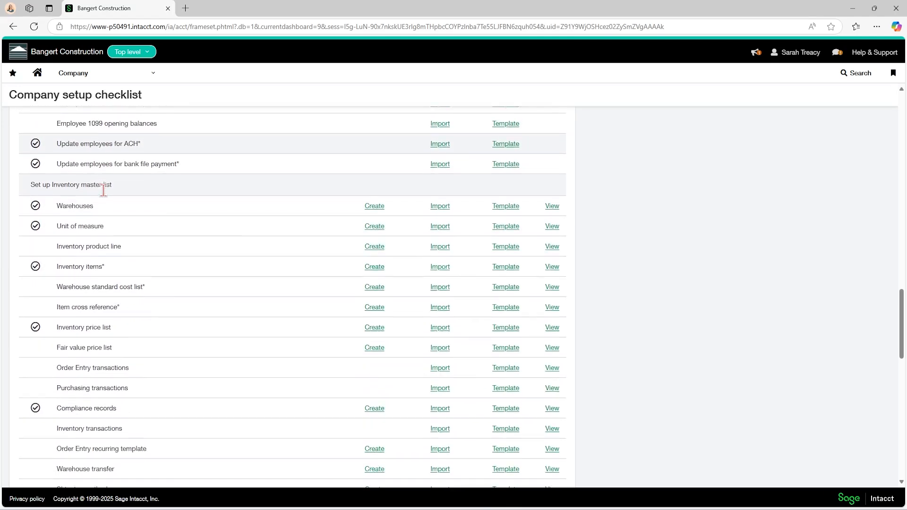
scroll(98, 250, "down", 7)
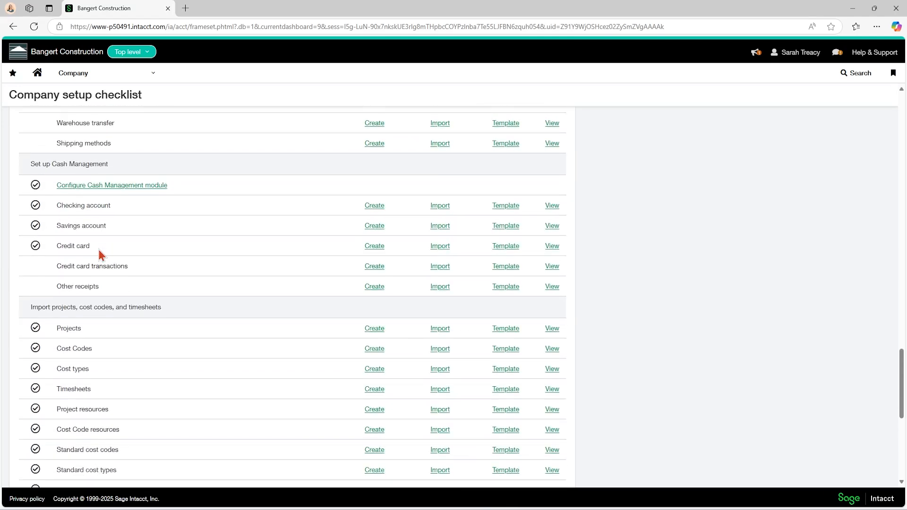
scroll(99, 250, "down", 7)
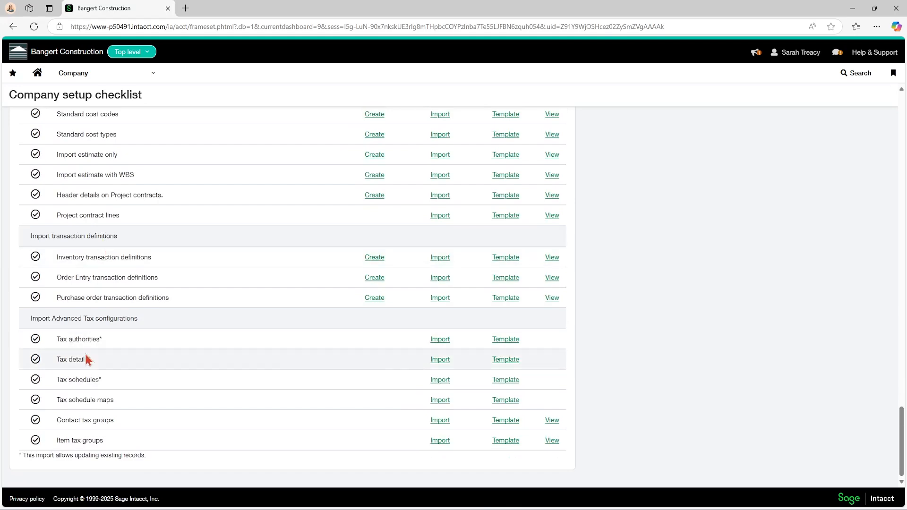
Look back through the Company setup checklist, from the Advanced Tax configurations to the General Ledger transactions section
scroll(85, 357, "up", 12)
scroll(85, 353, "down", 4)
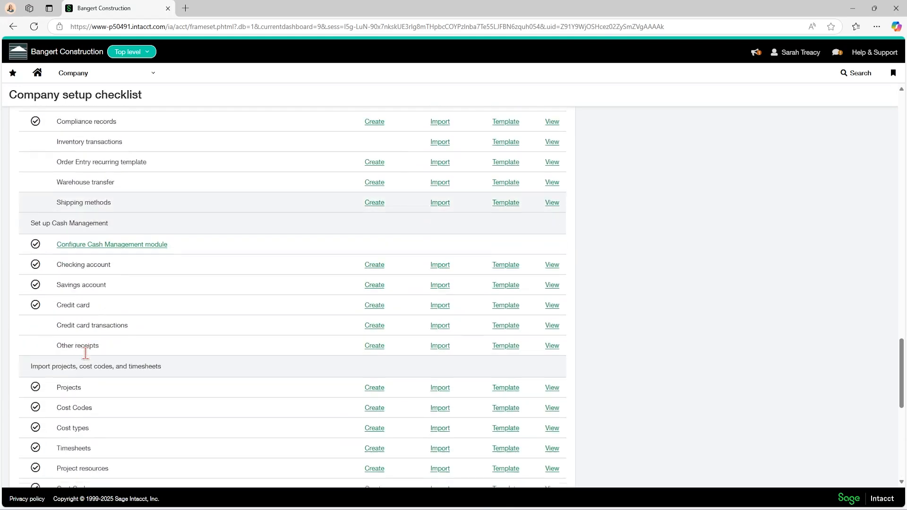
scroll(104, 354, "down", 3)
scroll(124, 308, "up", 10)
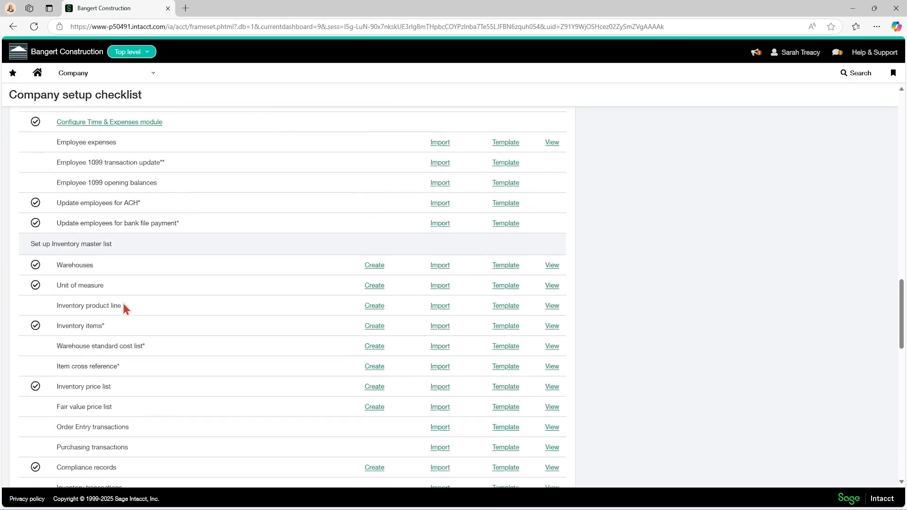
scroll(124, 308, "up", 3)
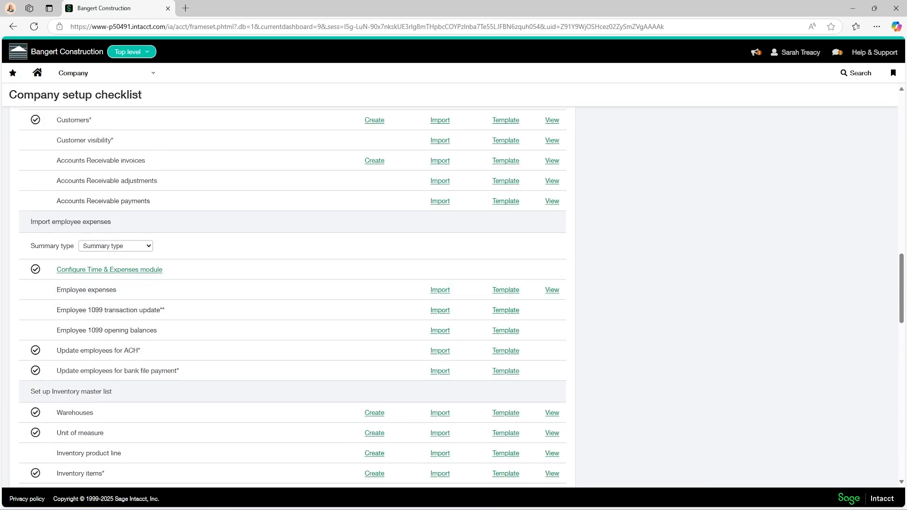
scroll(122, 307, "up", 9)
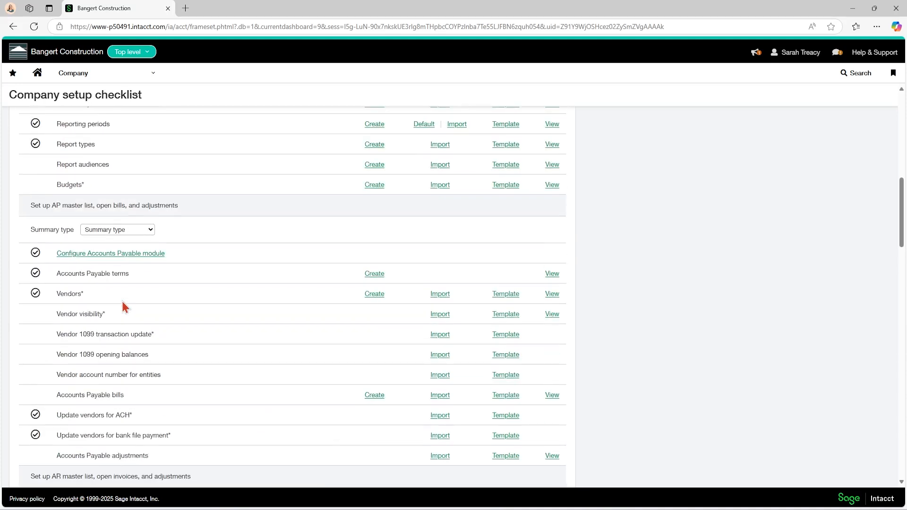
scroll(123, 306, "up", 3)
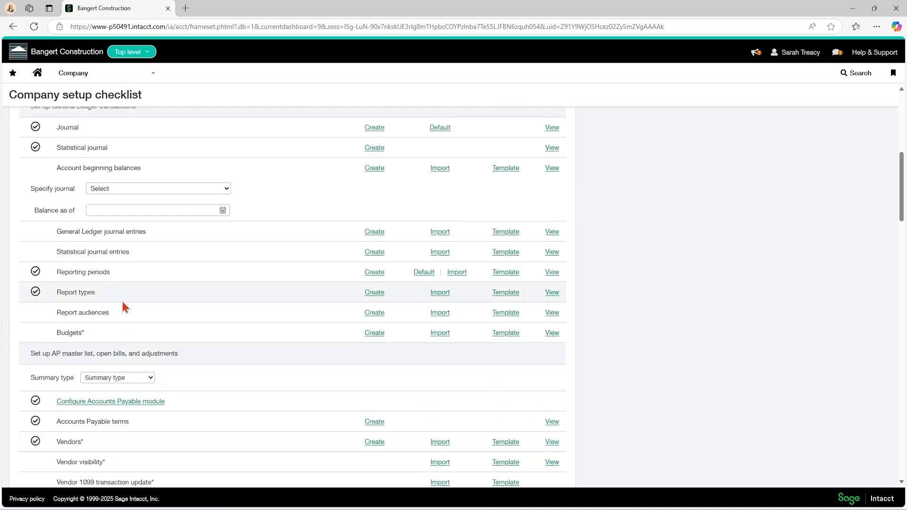
scroll(123, 305, "up", 1)
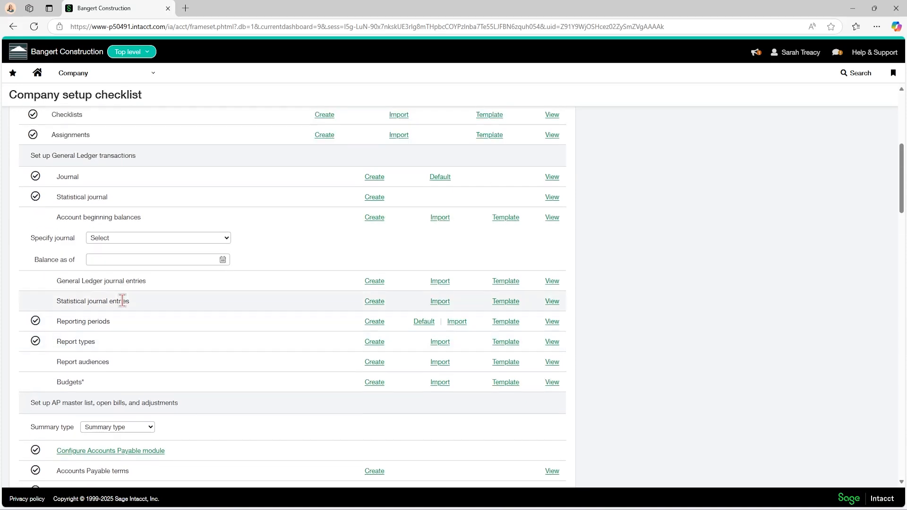
scroll(122, 301, "down", 1)
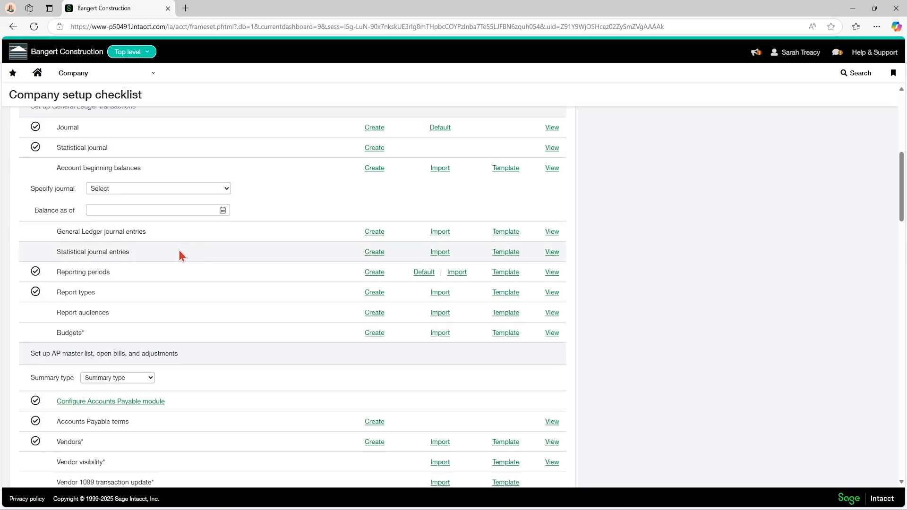
Open the list of credit card accounts in Cash Management
left_click(86, 80)
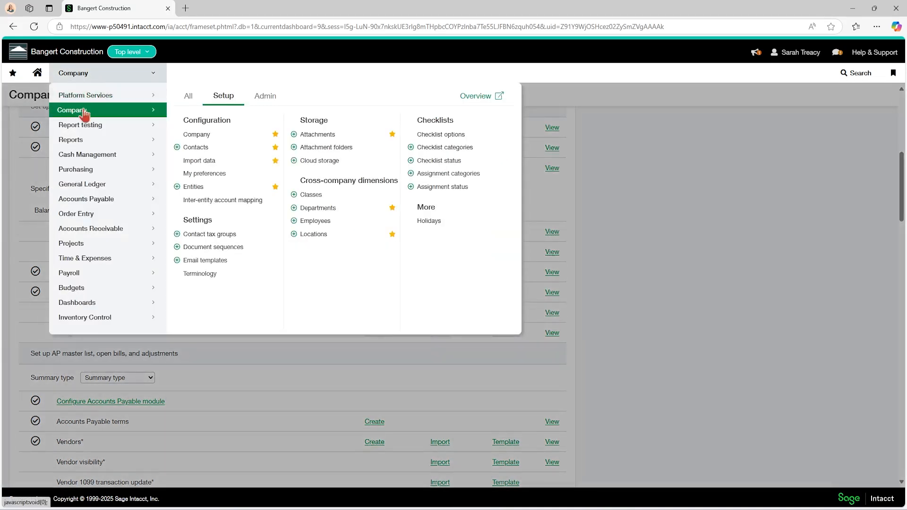
left_click(77, 156)
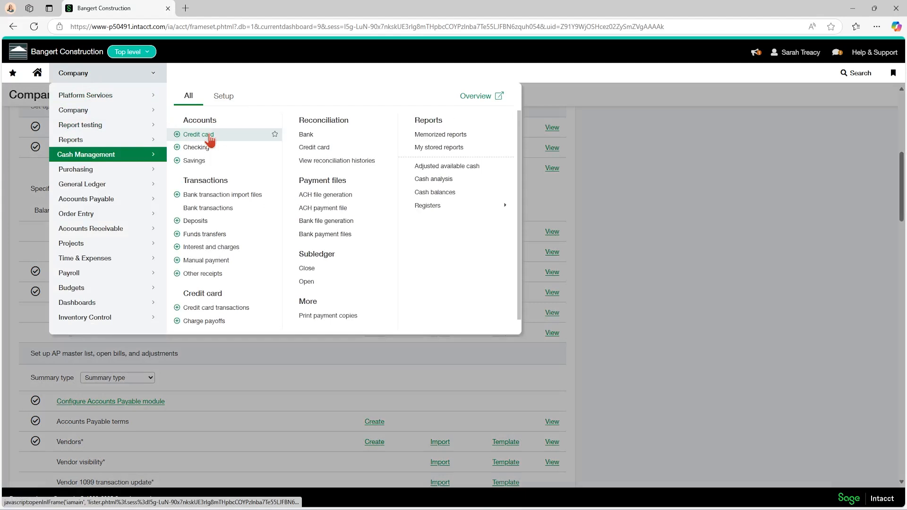
left_click(211, 310)
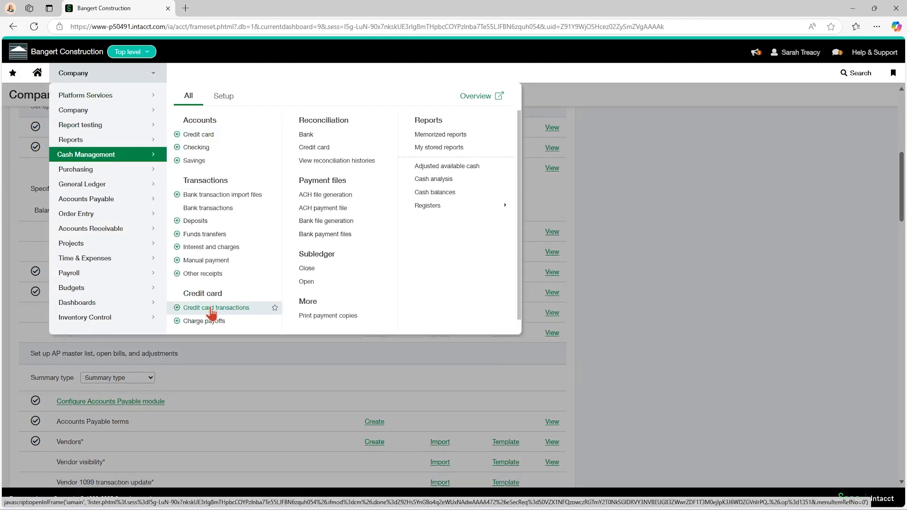
left_click(198, 135)
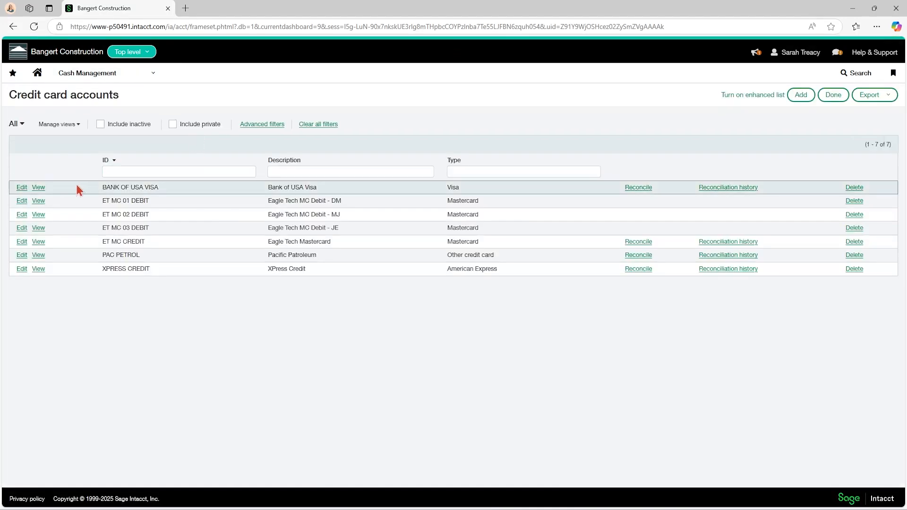
Try expiration year 2035 in a new credit card account, then discard the record and return to the home page
left_click(804, 97)
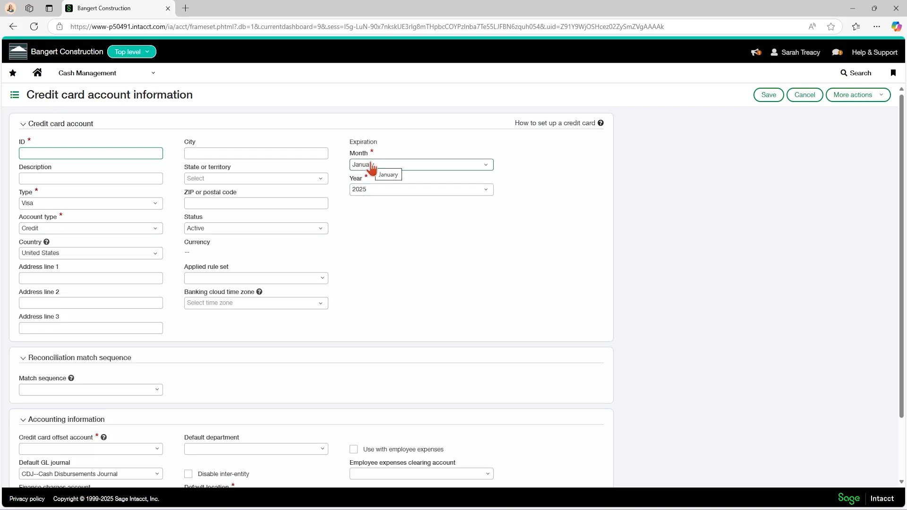
left_click(371, 191)
scroll(375, 259, "down", 1)
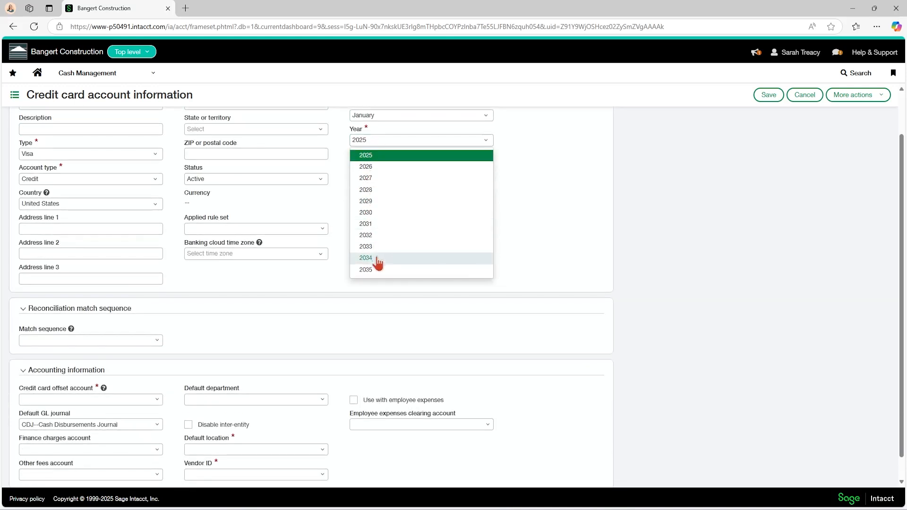
scroll(531, 265, "up", 1)
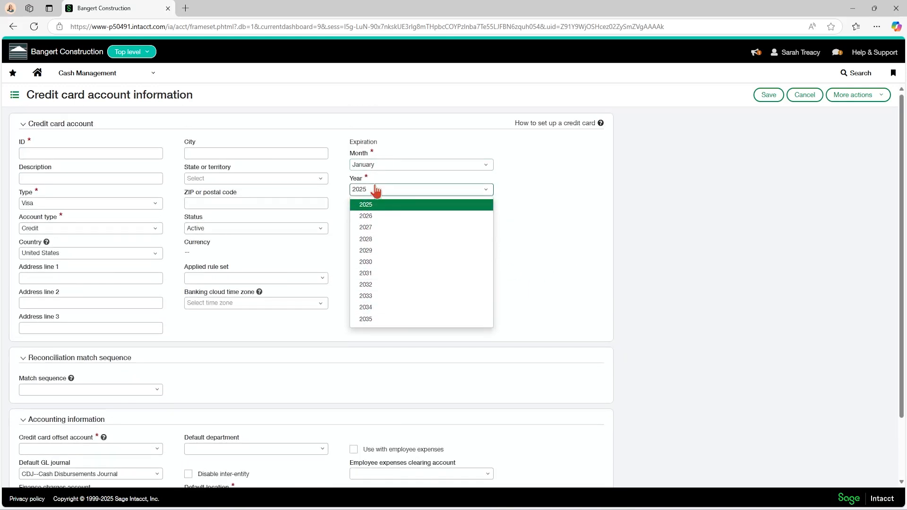
left_click(367, 320)
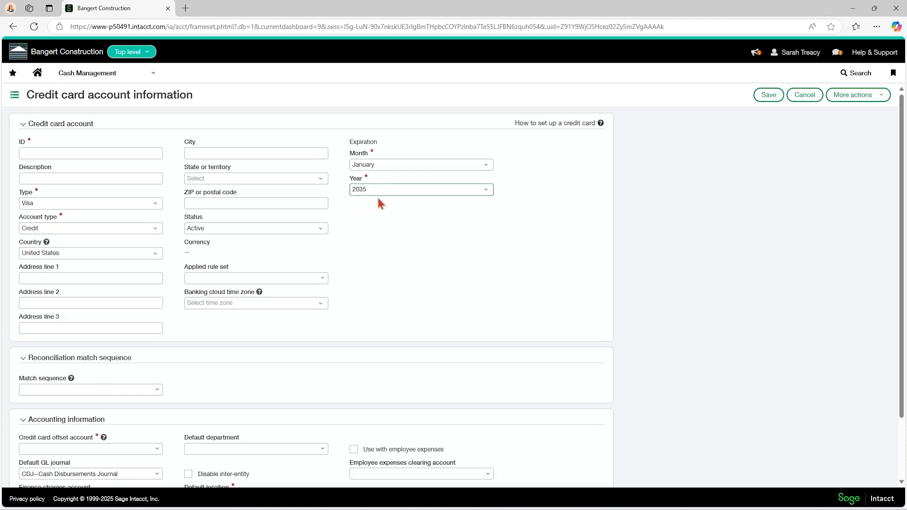
left_click(798, 99)
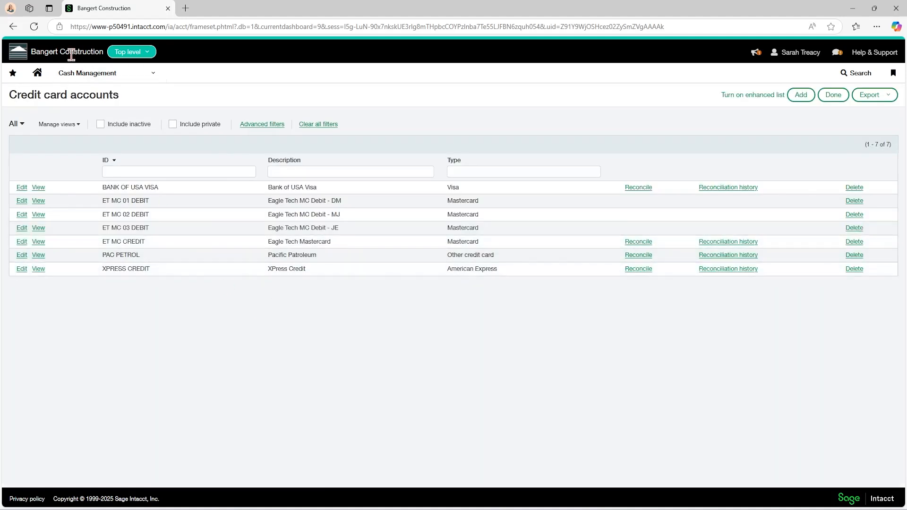
left_click(37, 72)
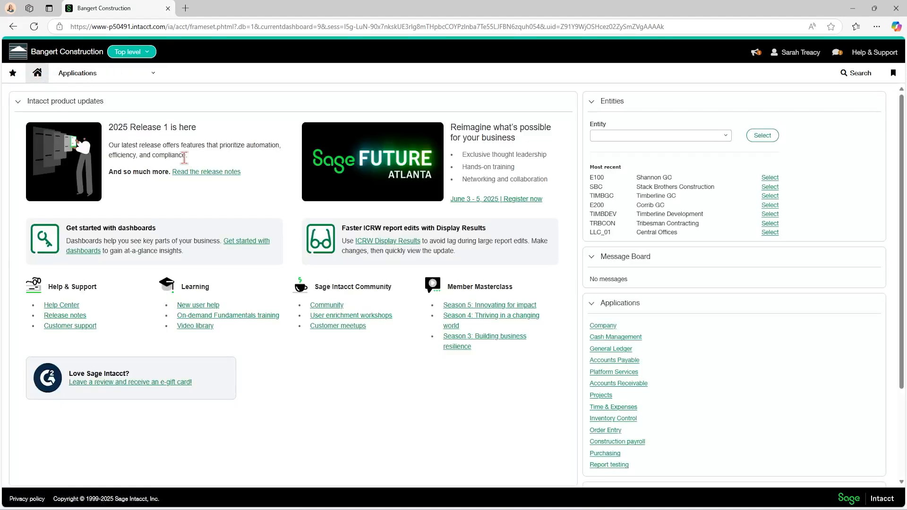